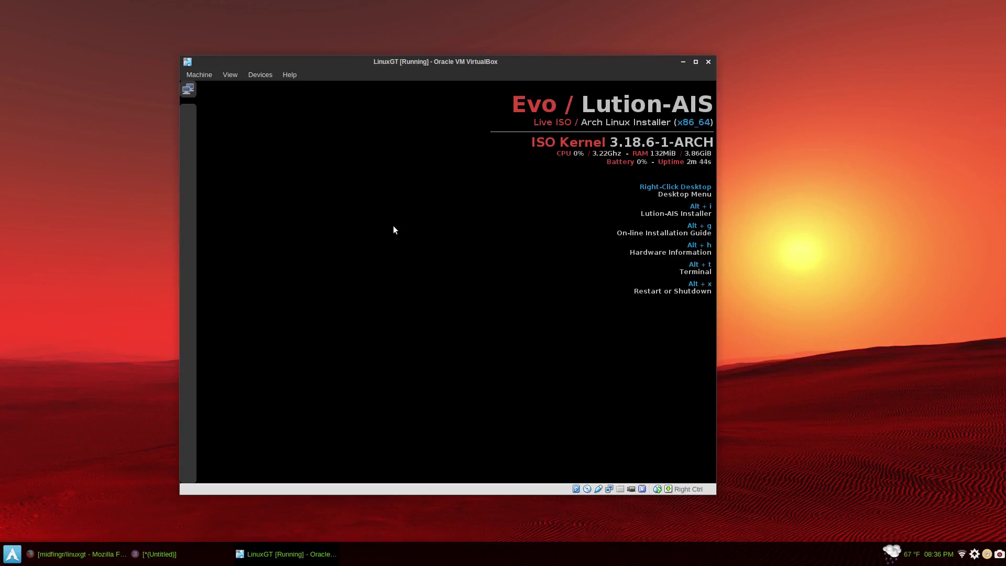
Launch Lution-AIS with the Stable version and English language, then select Prepare Installation
key(alt+i)
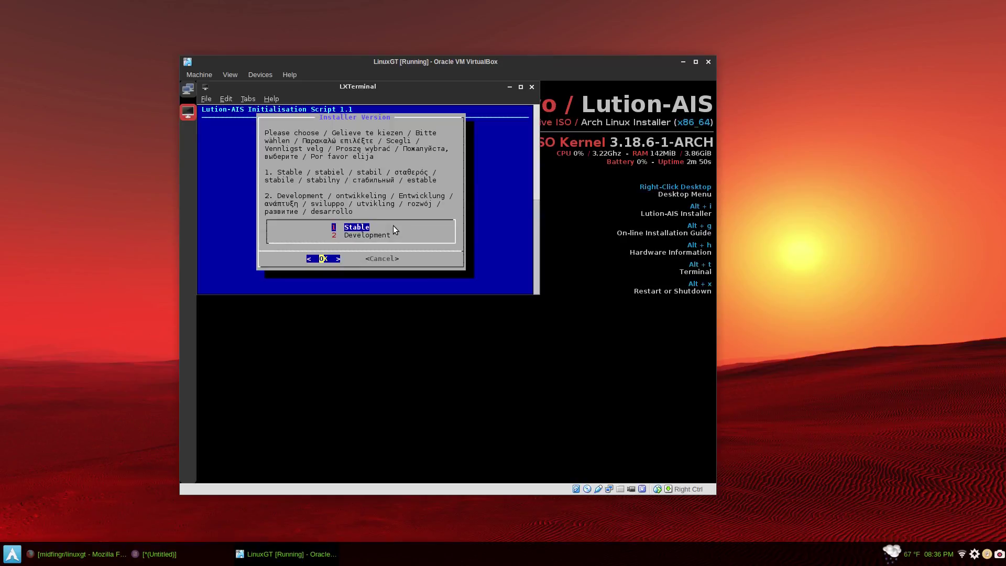
key(Return)
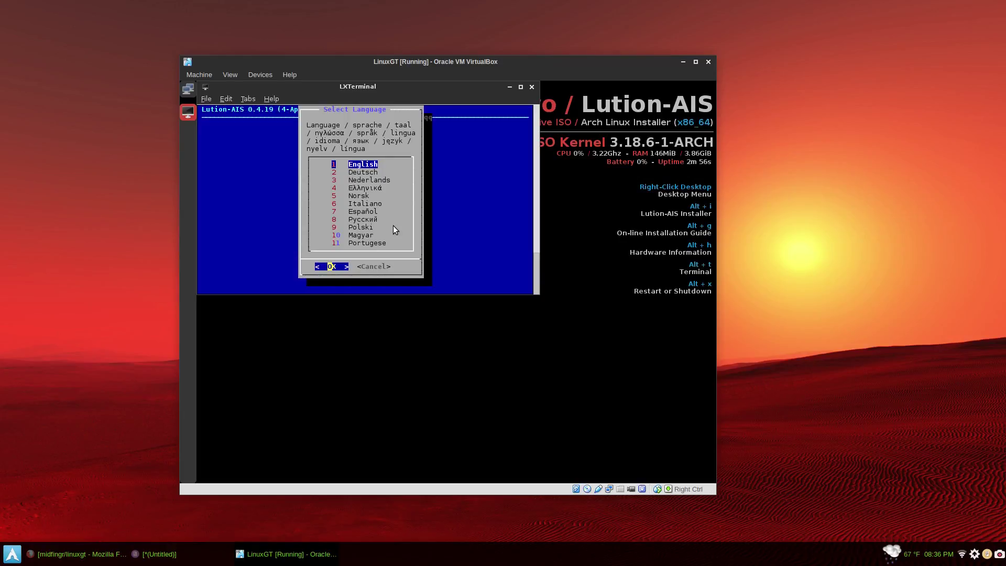
key(Return)
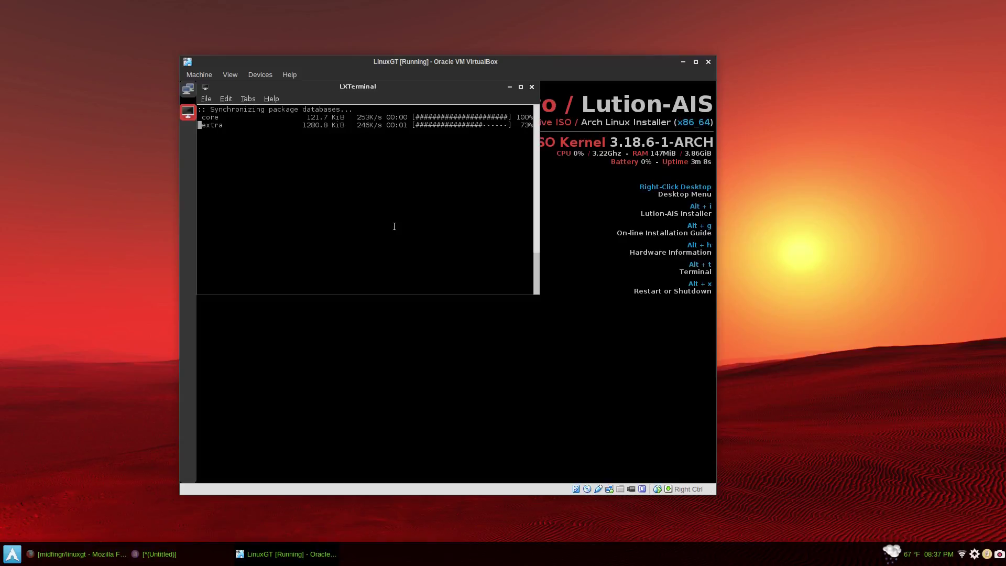
key(Up)
key(Up)
key(Up)
key(Up)
key(Up)
key(Up)
key(Up)
key(Up)
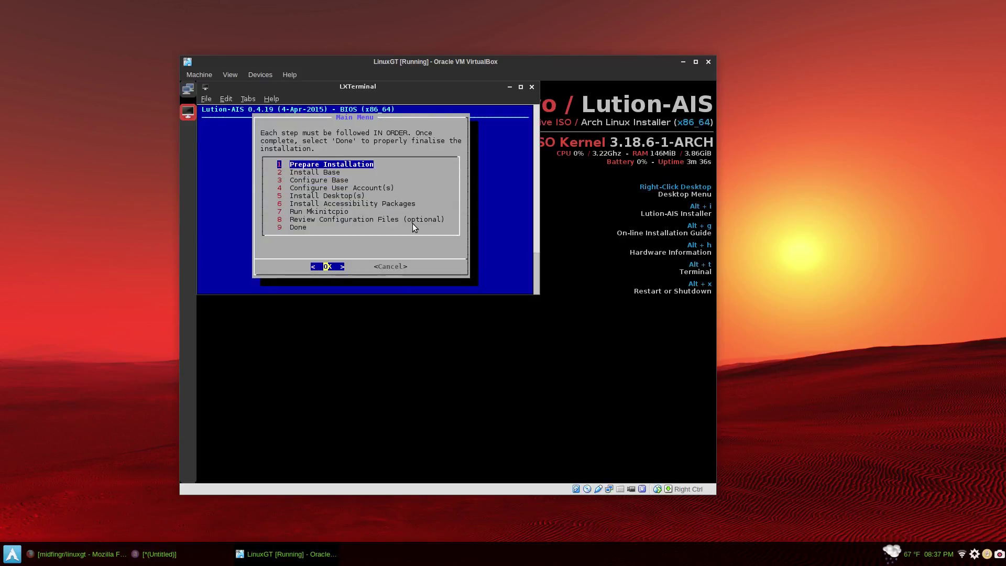
Set the desktop keyboard layout to us_English-US
key(Return)
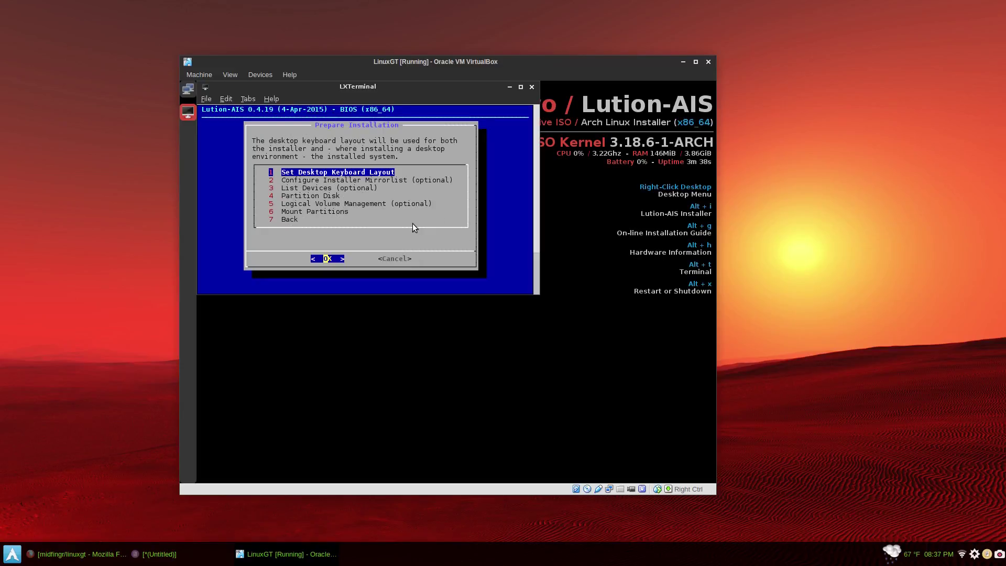
key(Return)
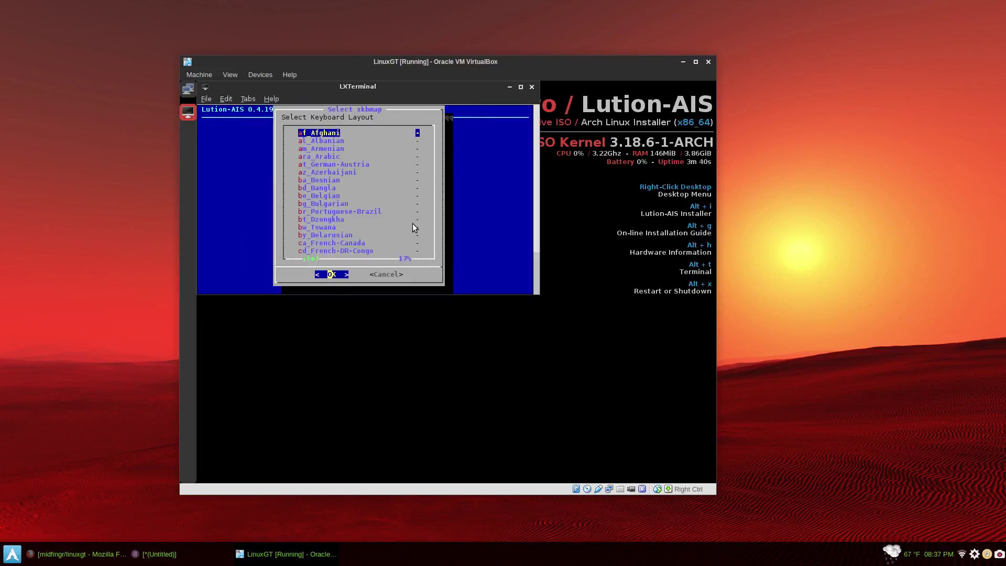
key(End)
key(Up)
key(Up)
key(Up)
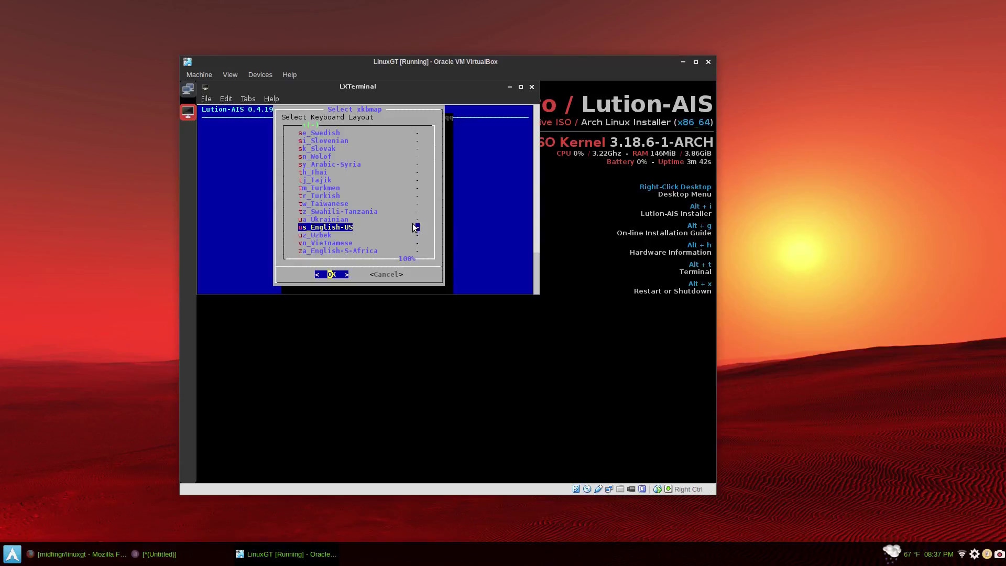
key(Return)
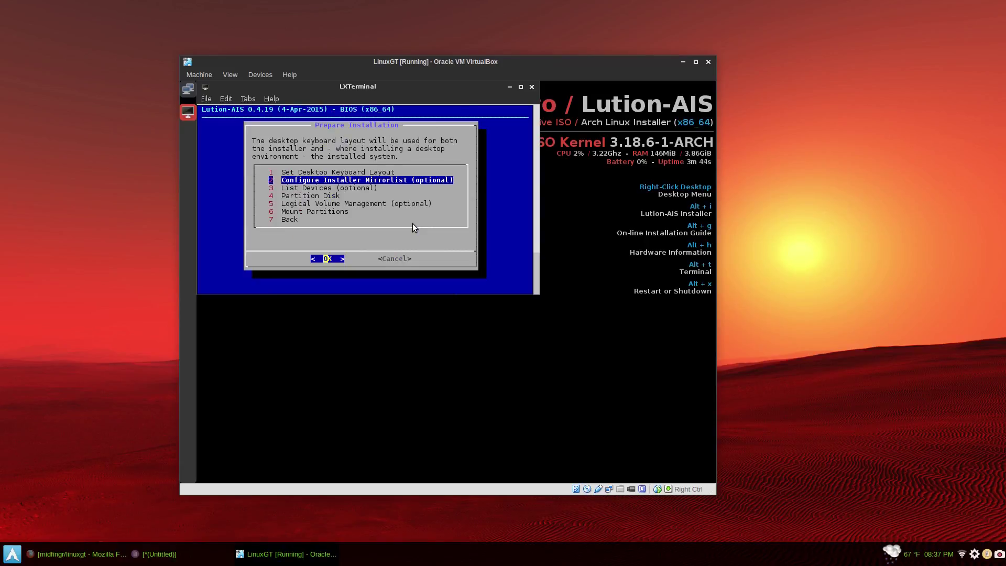
Generate and accept a CA_Canada installer mirrorlist
key(Return)
key(Return)
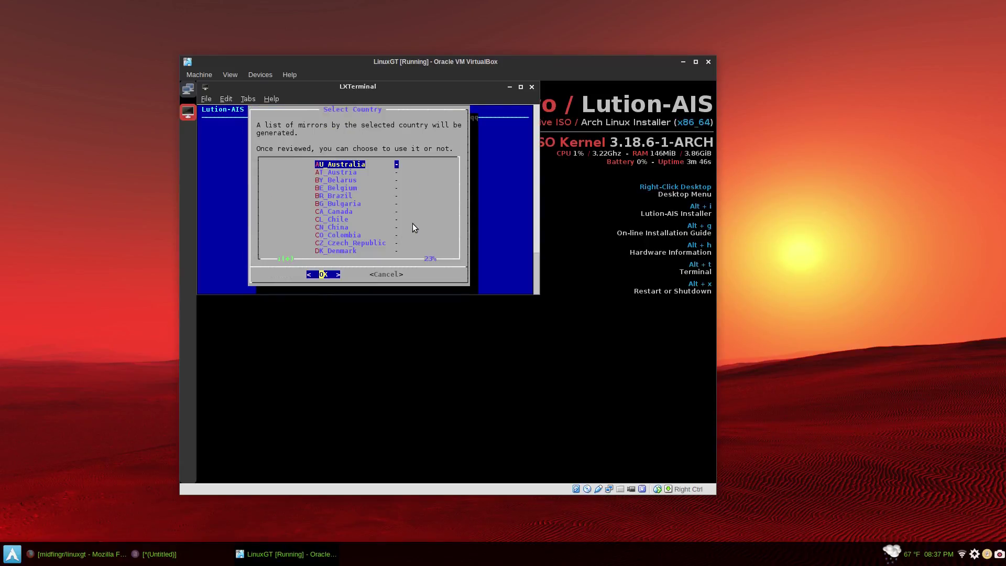
key(Down)
key(Down)
key(Down)
key(Down)
key(Down)
key(Down)
key(Return)
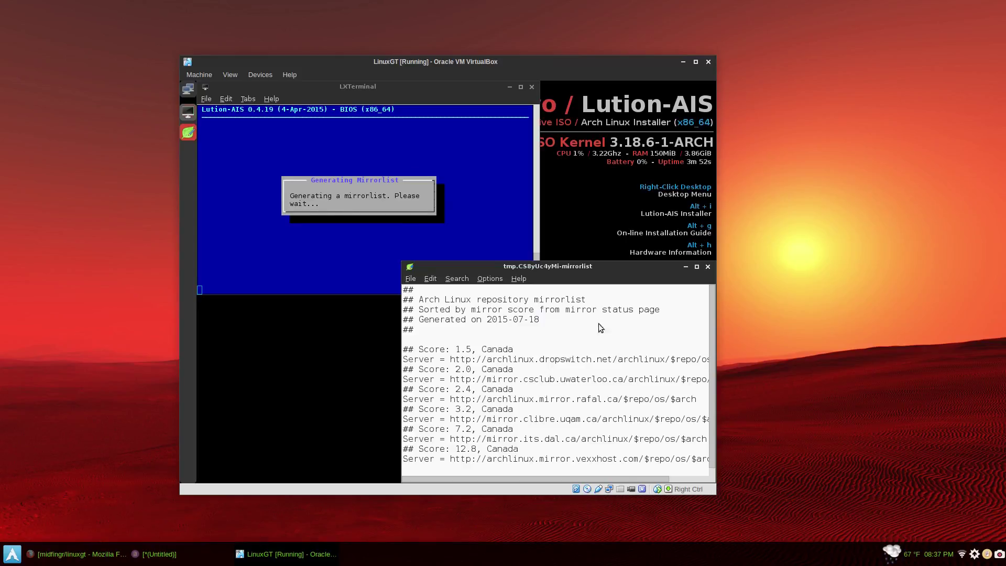
key(ctrl+q)
key(Return)
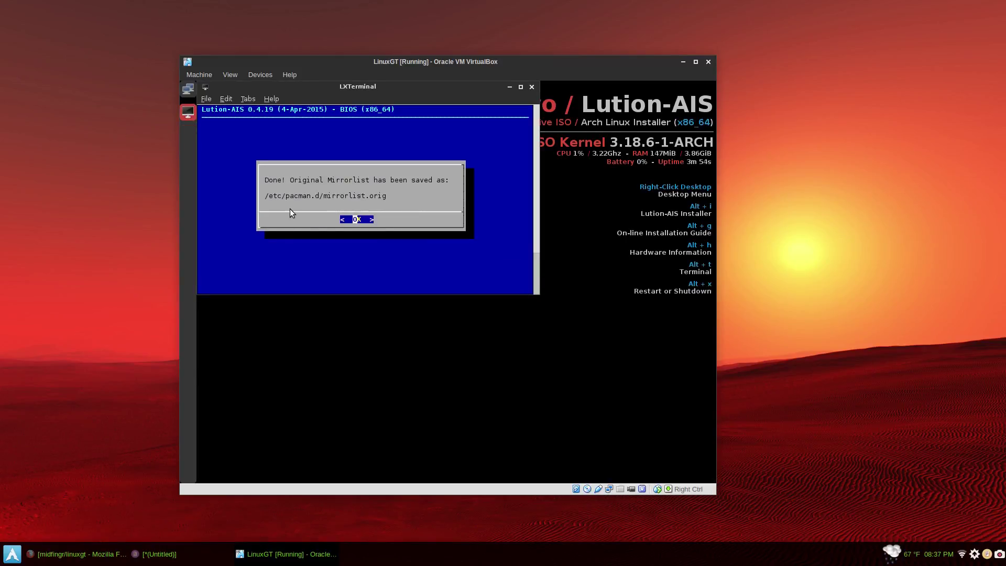
key(Return)
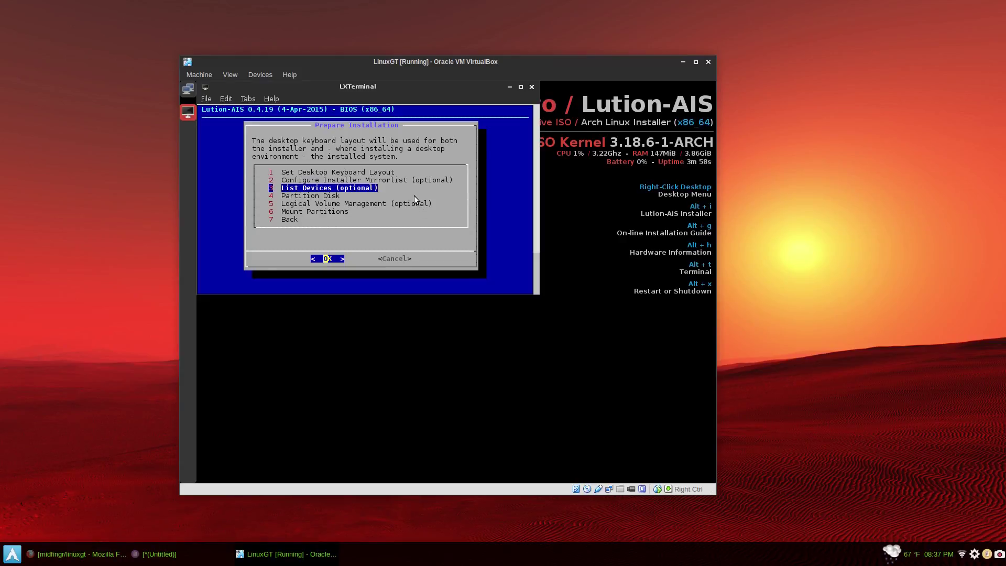
Partition /dev/sda using GParted (GUI - BIOS & UEFI)
key(Down)
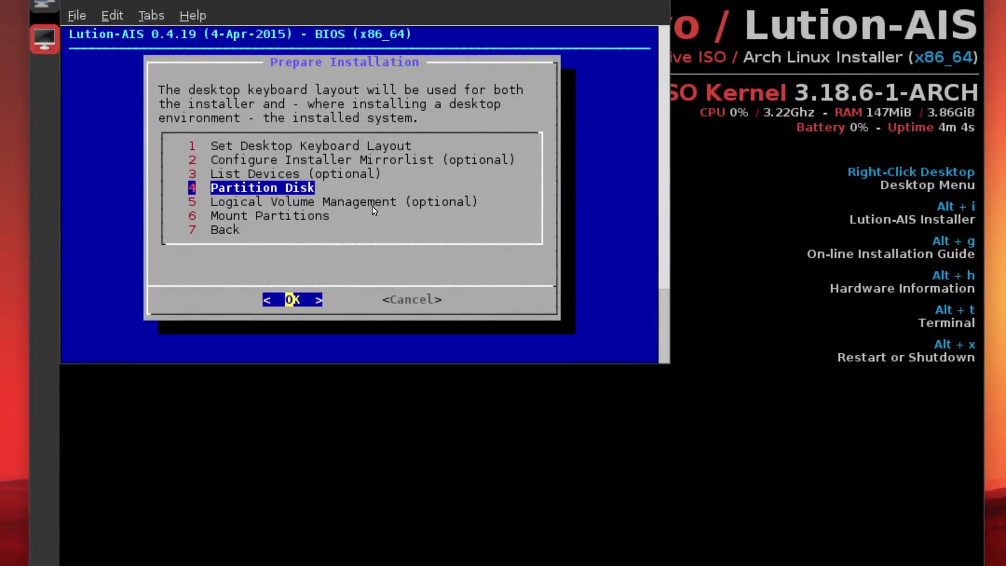
key(Return)
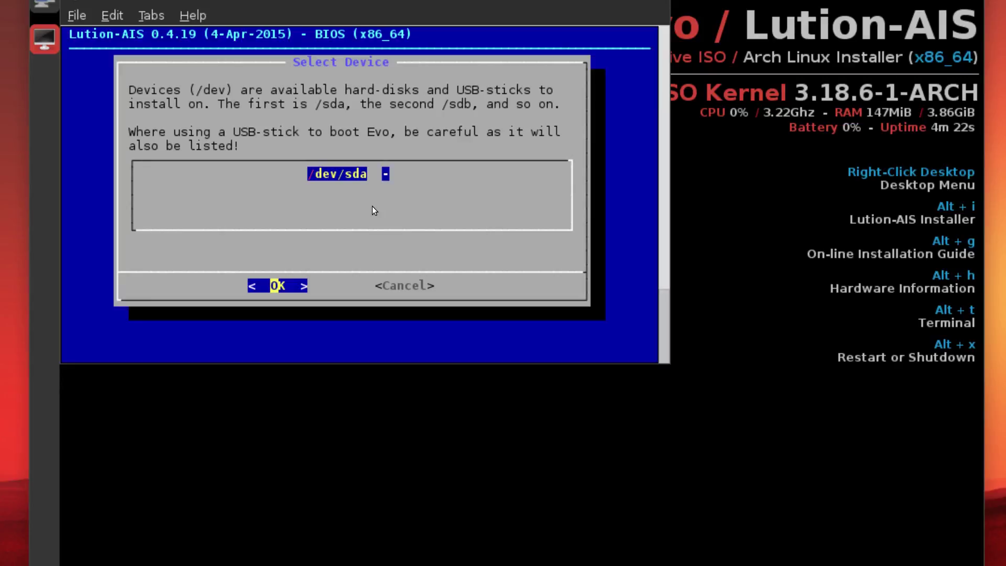
key(Return)
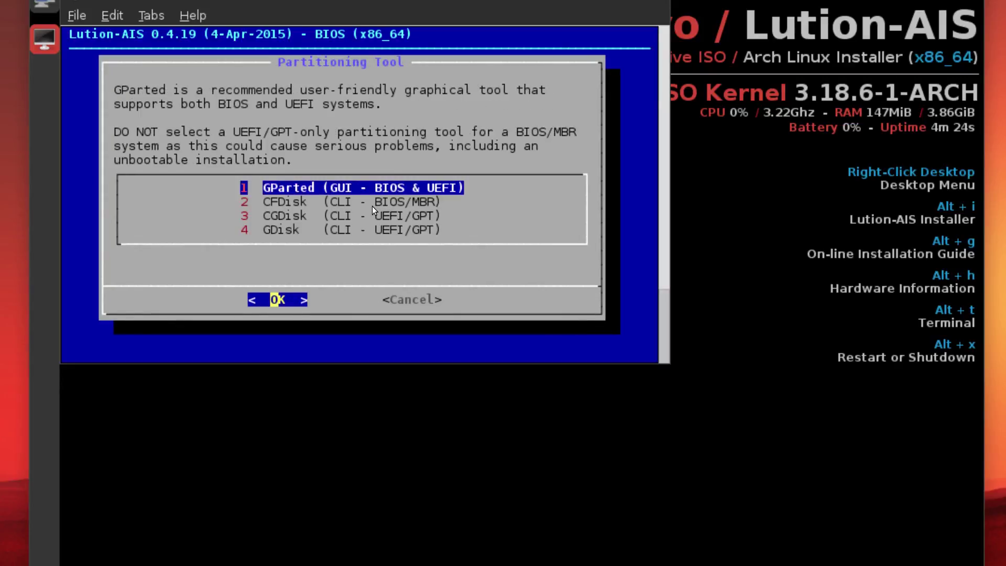
key(Return)
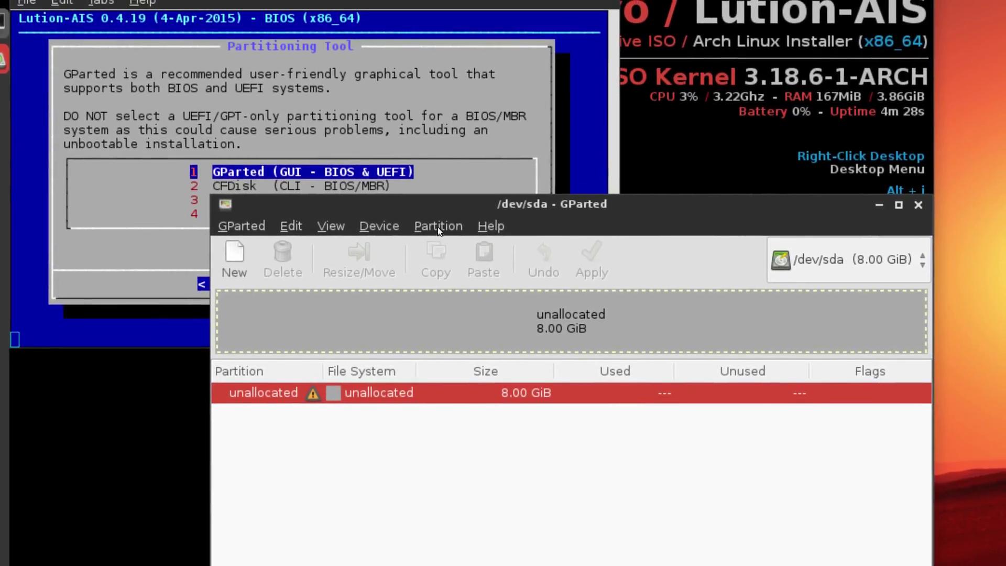
Create an msdos partition table on /dev/sda
click(411, 228)
click(422, 245)
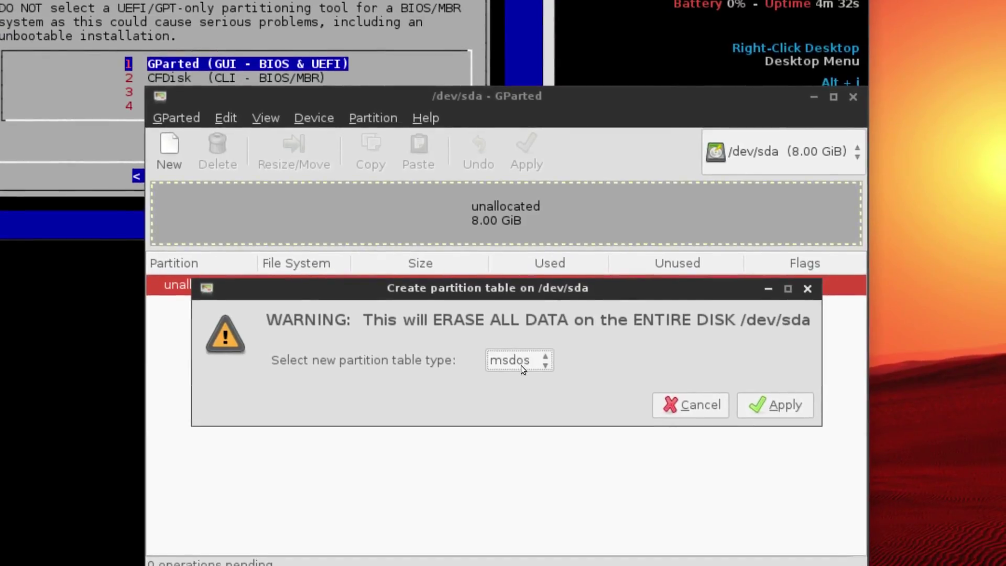
click(514, 328)
click(521, 365)
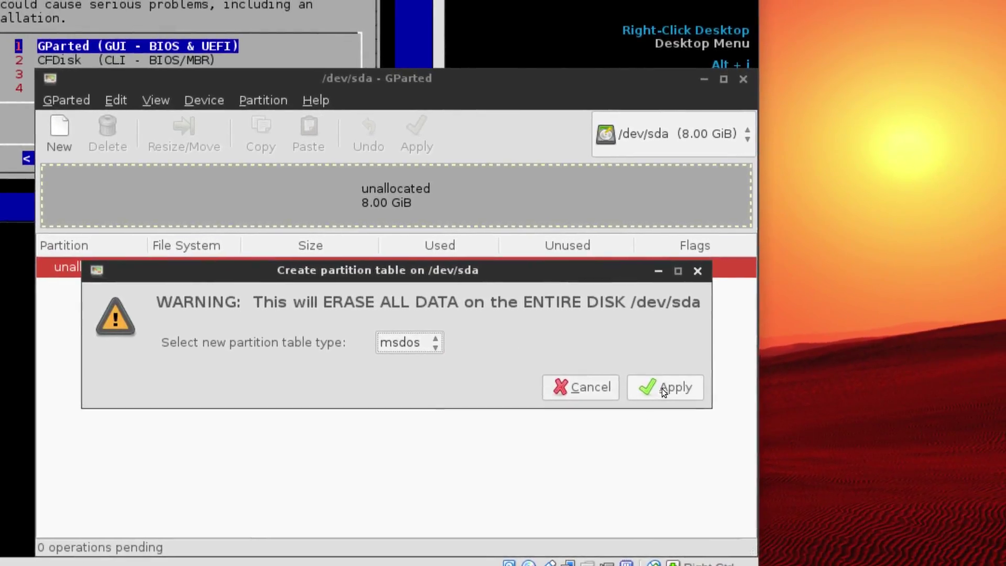
click(661, 388)
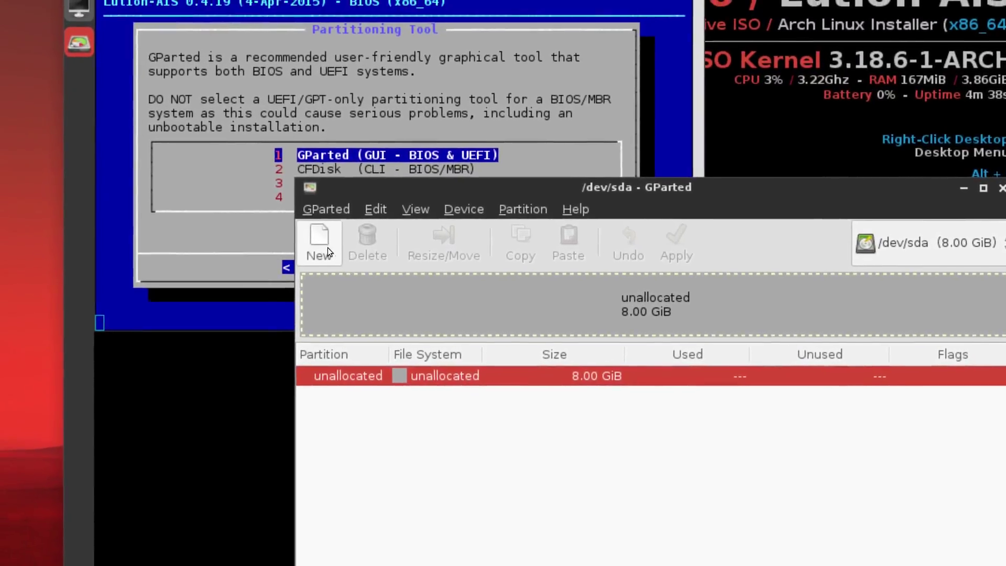
Add and apply a single 8 GiB ext4 primary partition, then close GParted
click(286, 233)
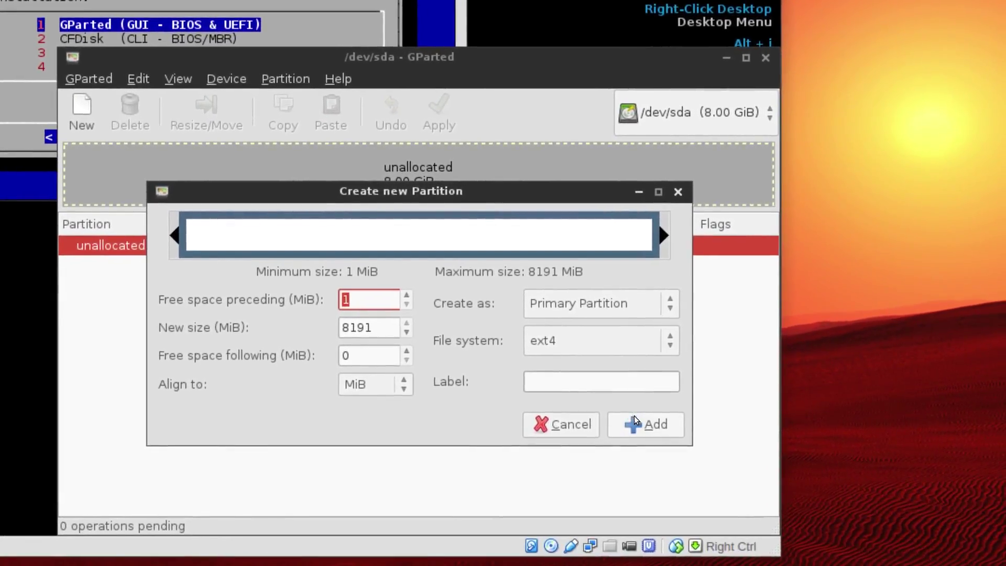
click(635, 421)
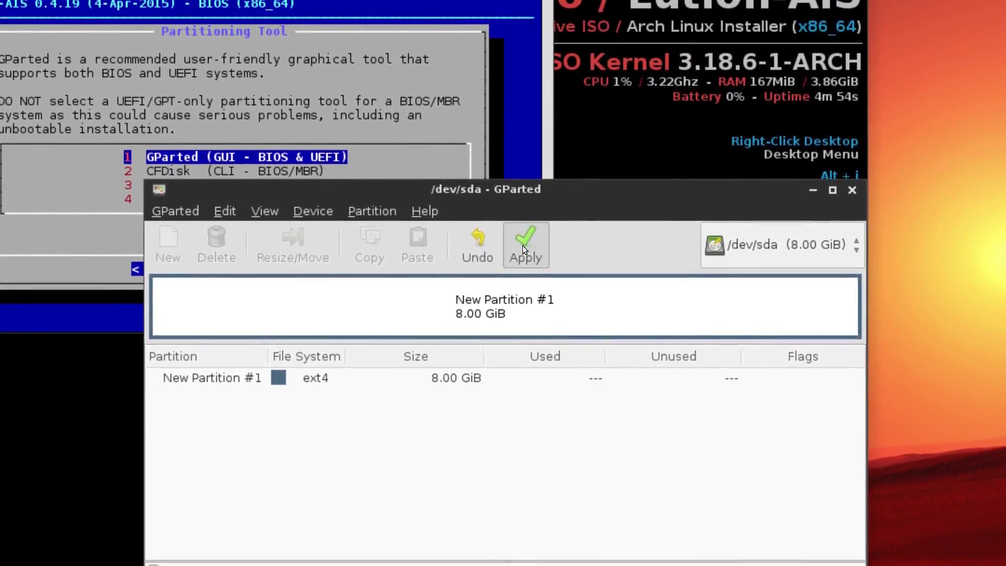
click(520, 186)
click(702, 435)
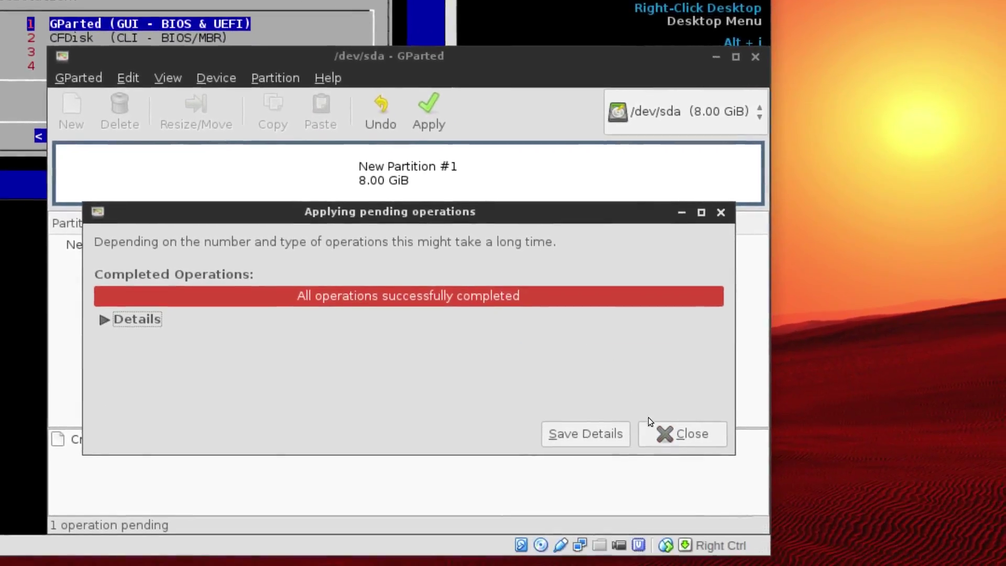
click(676, 457)
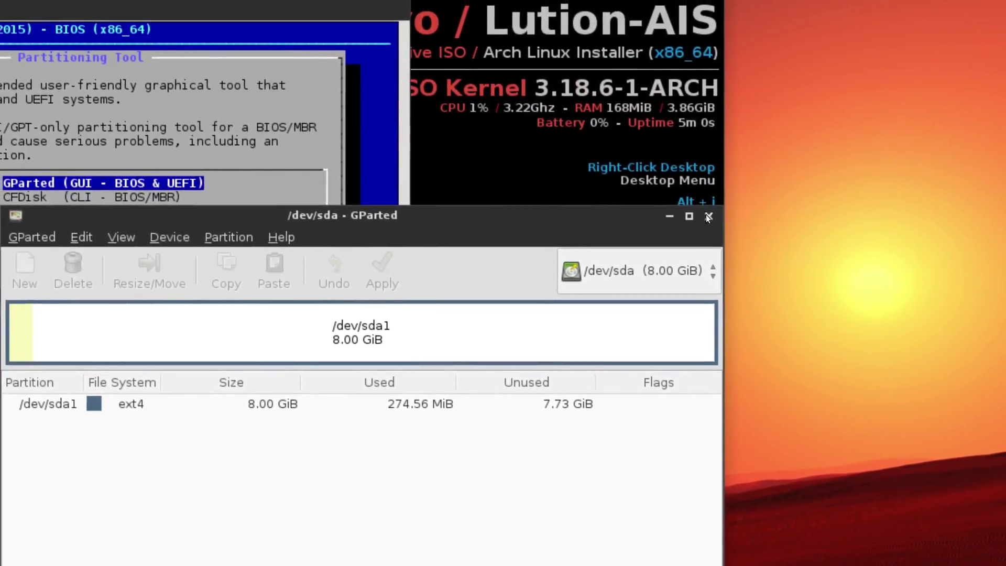
click(707, 214)
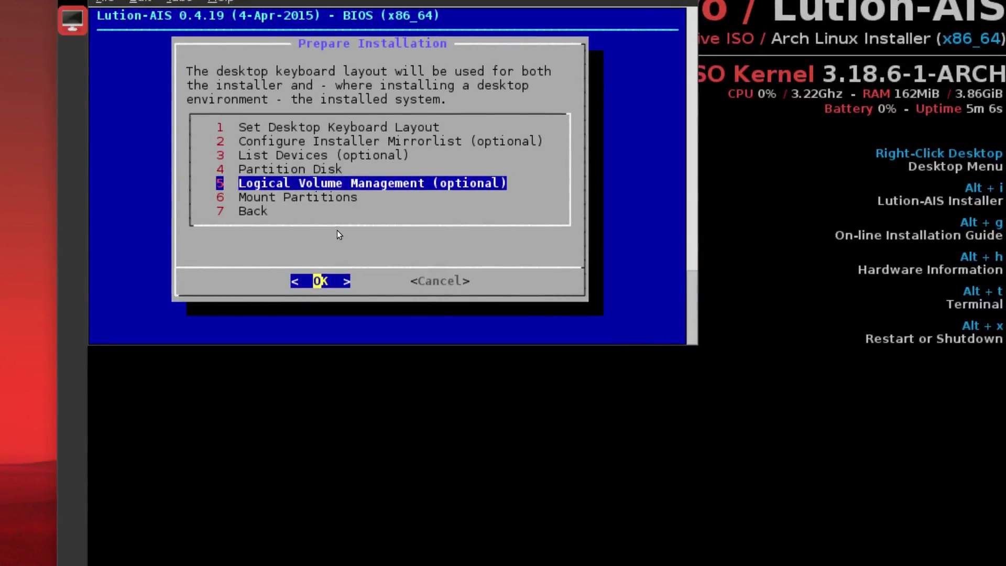
Mount /dev/sda1 as the ext4 root partition with no swap
key(Down)
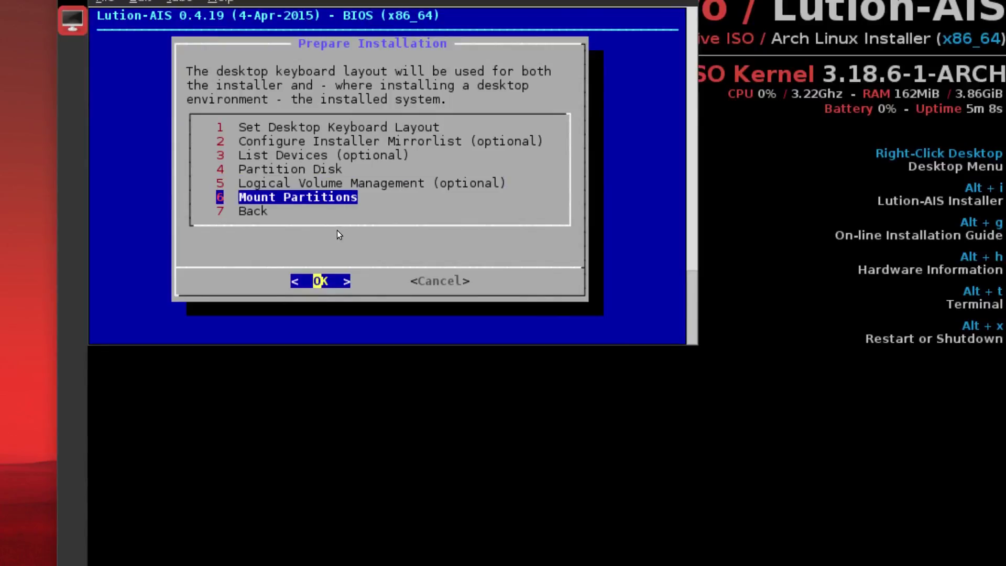
key(Return)
key(Return)
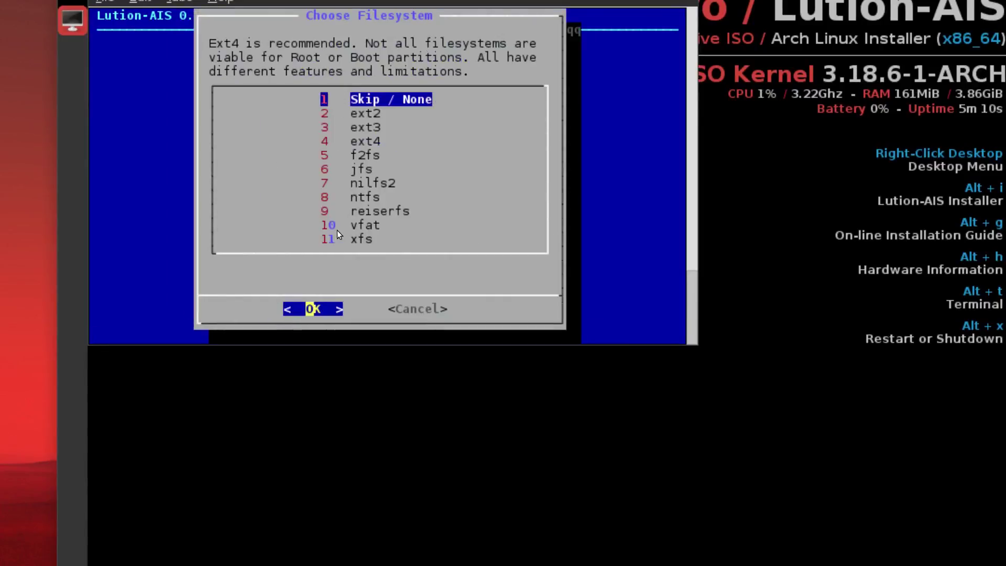
key(Down)
key(Down)
key(Down)
key(Return)
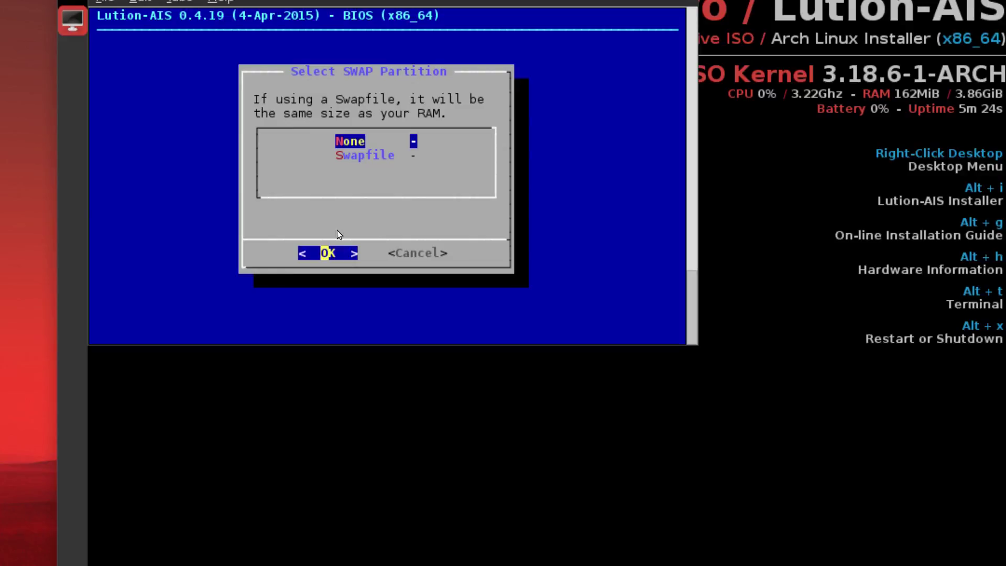
key(Return)
Install the base system choosing 'Latest Kernel & base-devel'
key(Return)
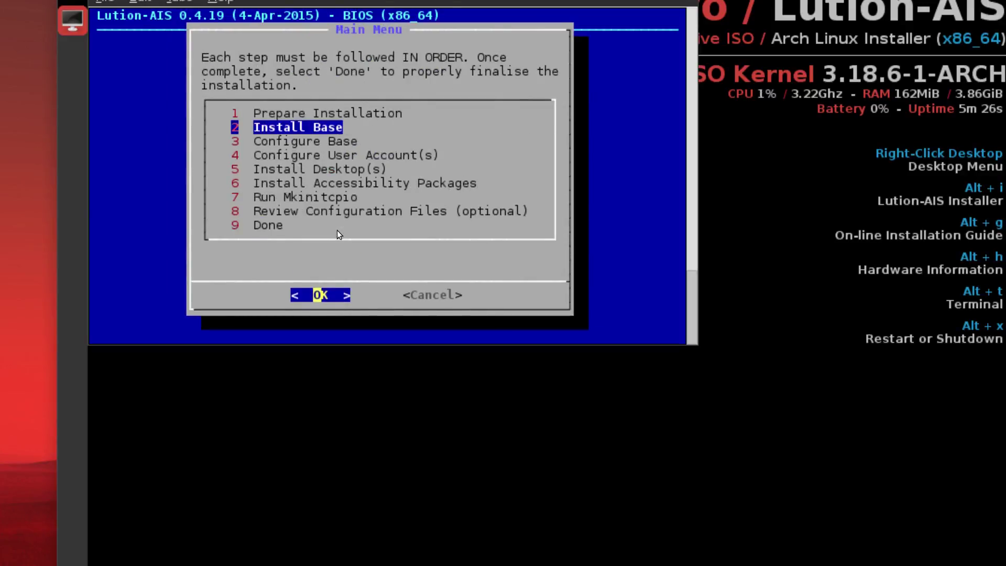
key(Return)
key(Return)
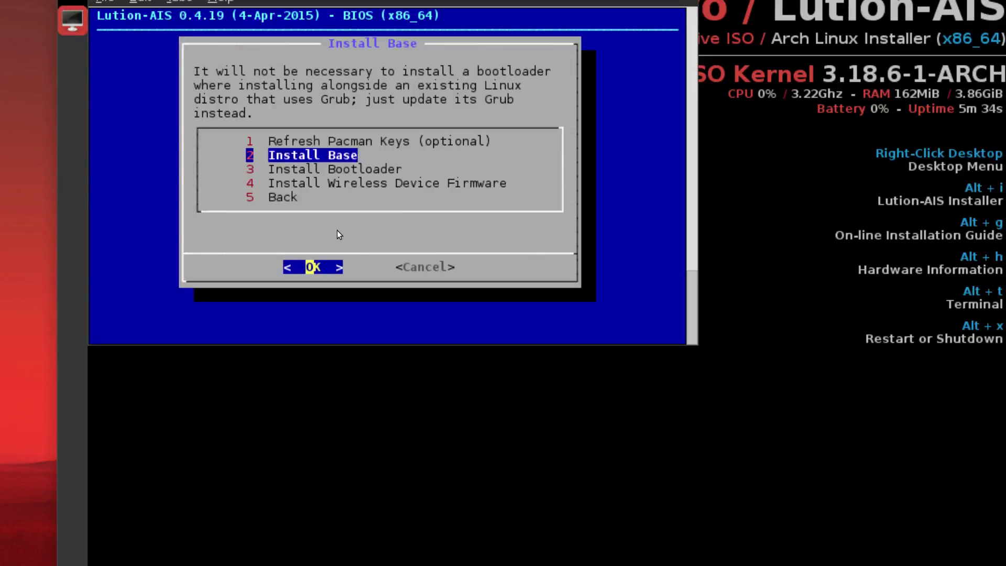
key(Return)
key(Down)
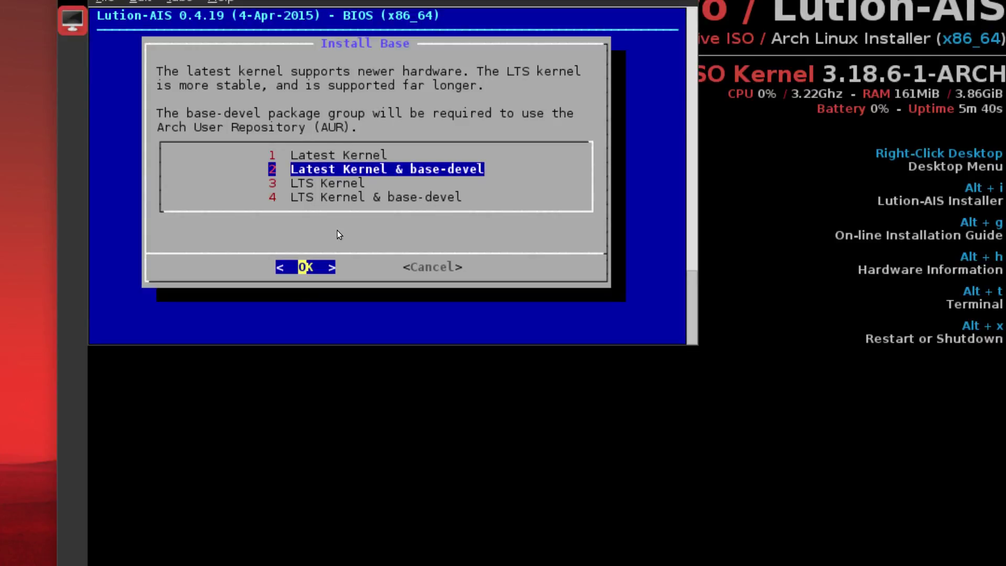
key(Return)
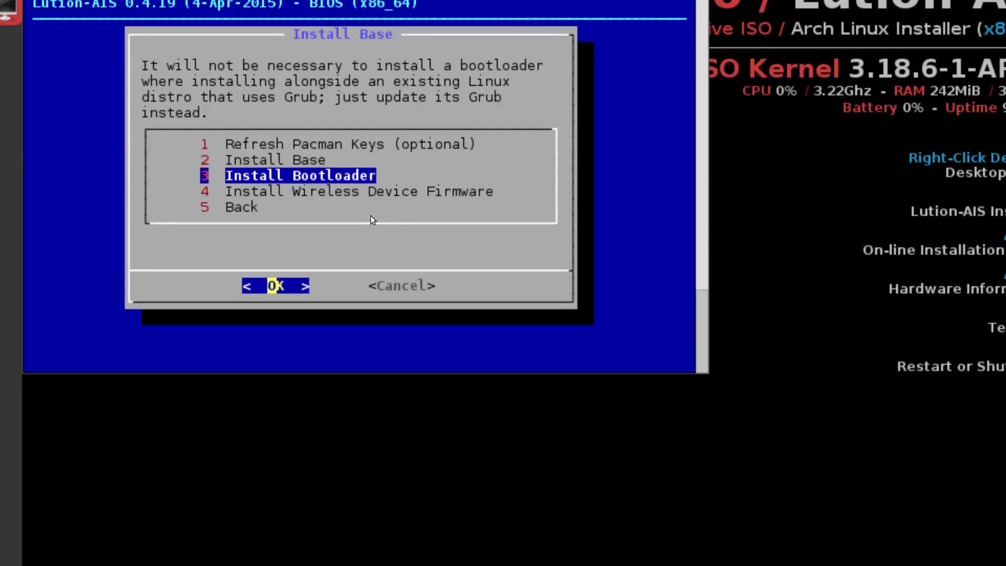
Install the Grub2 bootloader on /dev/sda, then move to Back
key(Return)
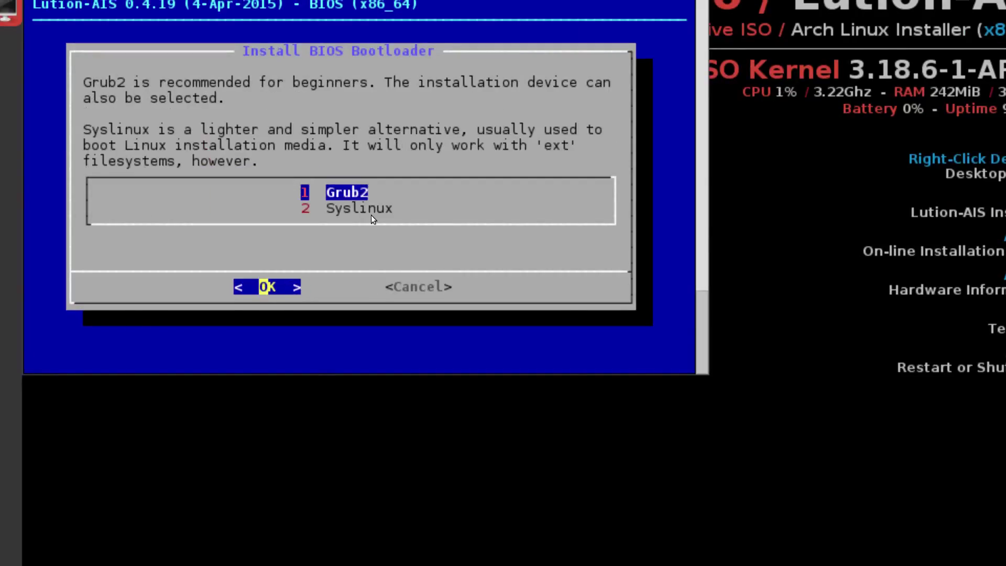
key(Return)
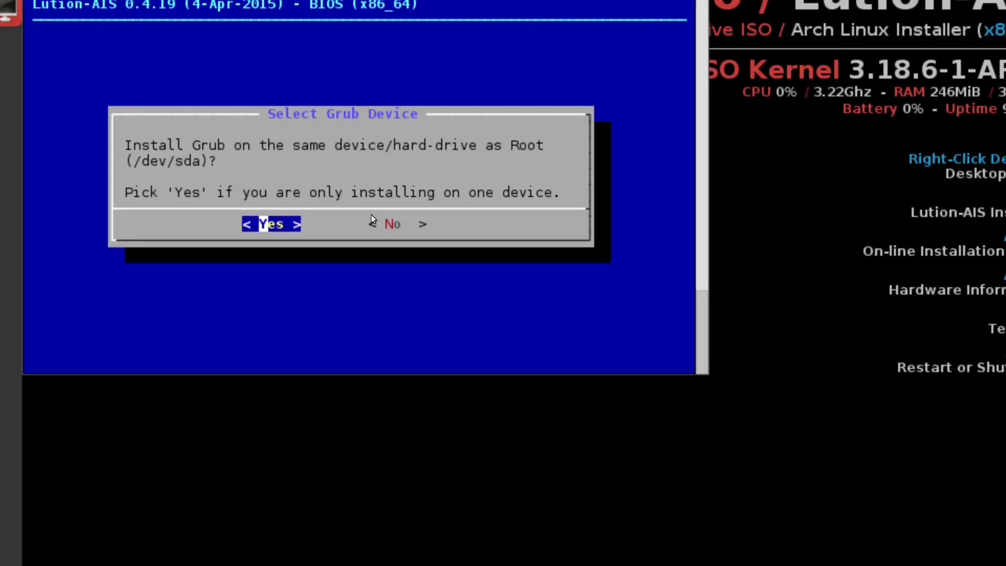
key(Return)
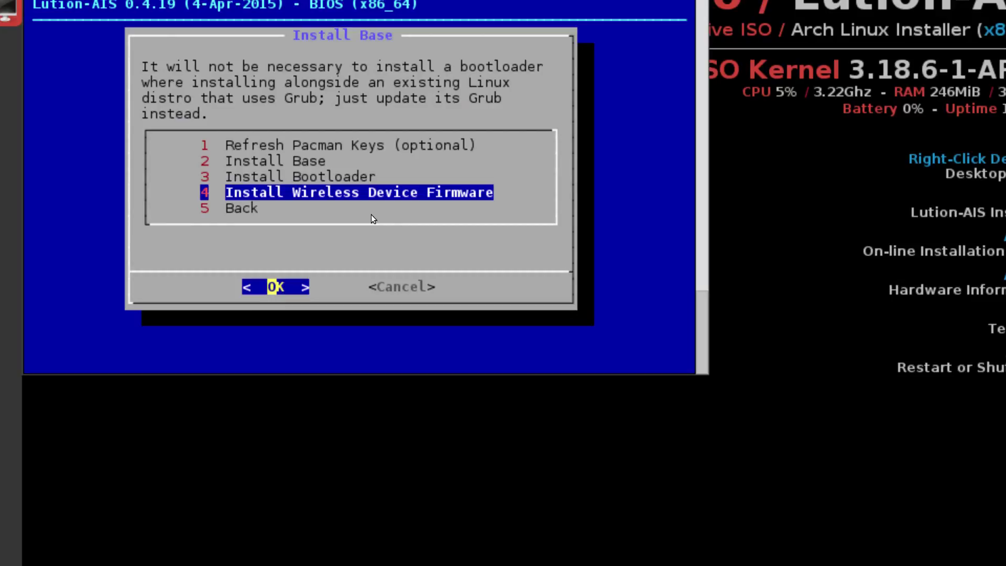
key(Down)
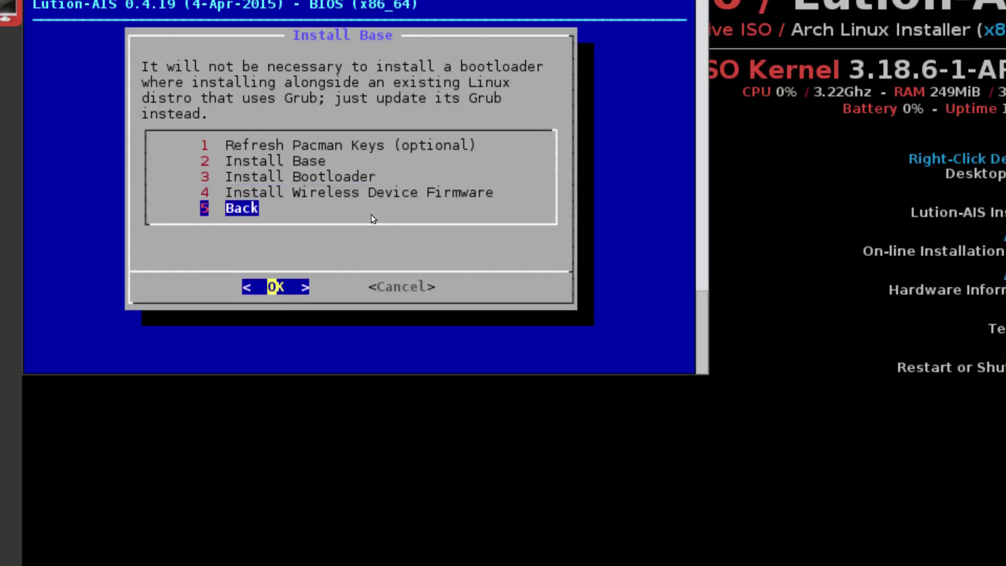
Generate the fstab using device names (Dev)
key(Return)
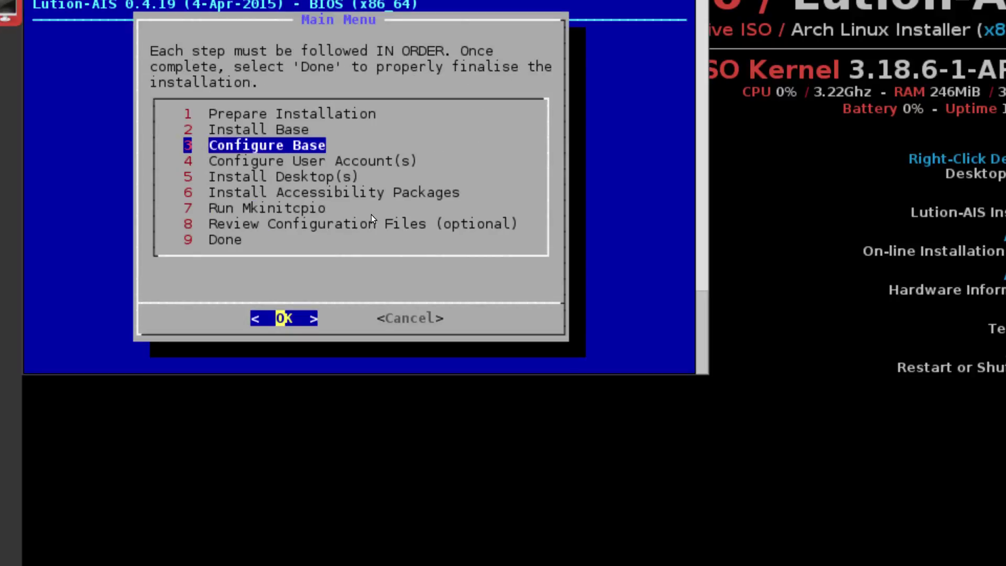
key(Return)
key(Return)
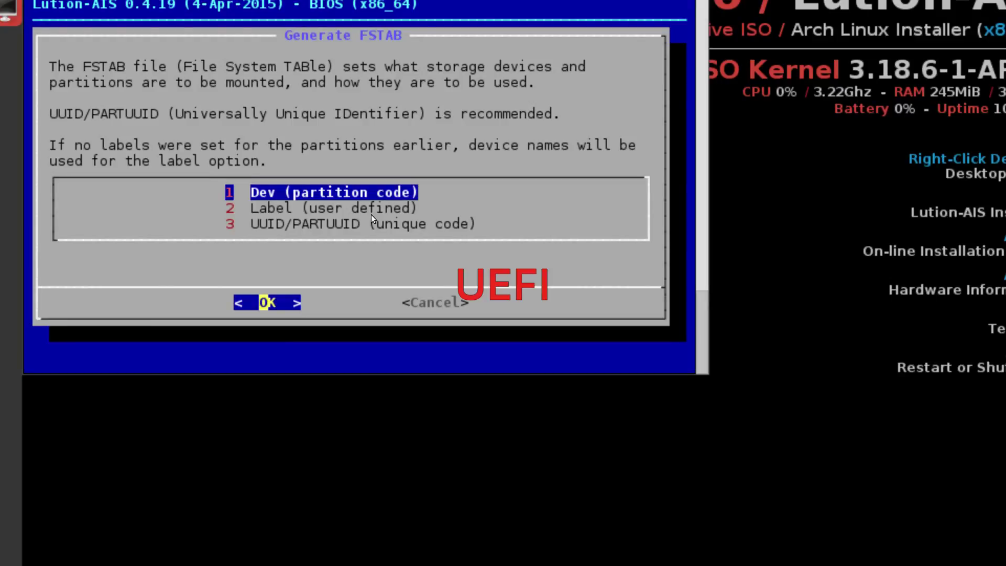
key(Down)
key(Down)
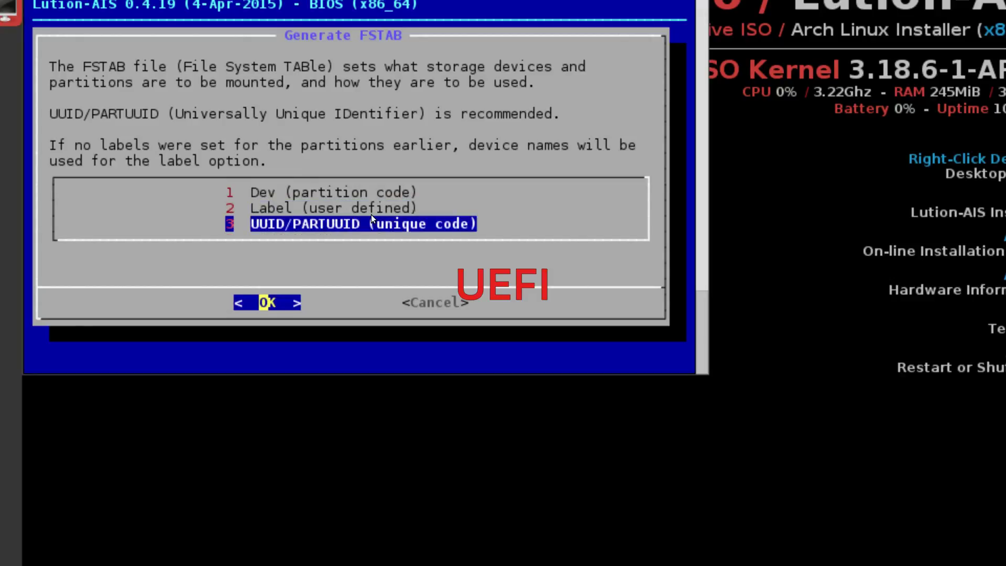
key(Up)
key(Up)
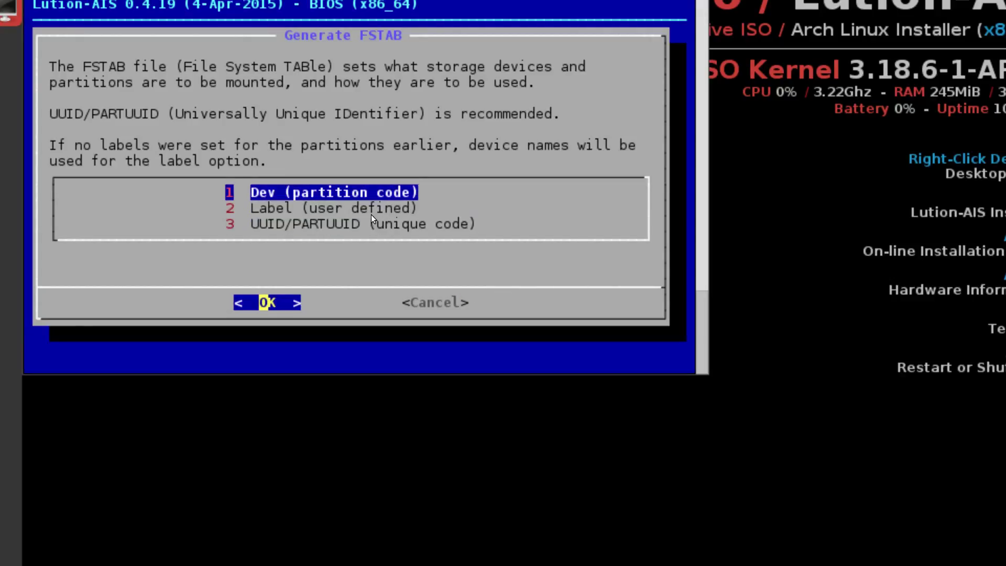
key(Return)
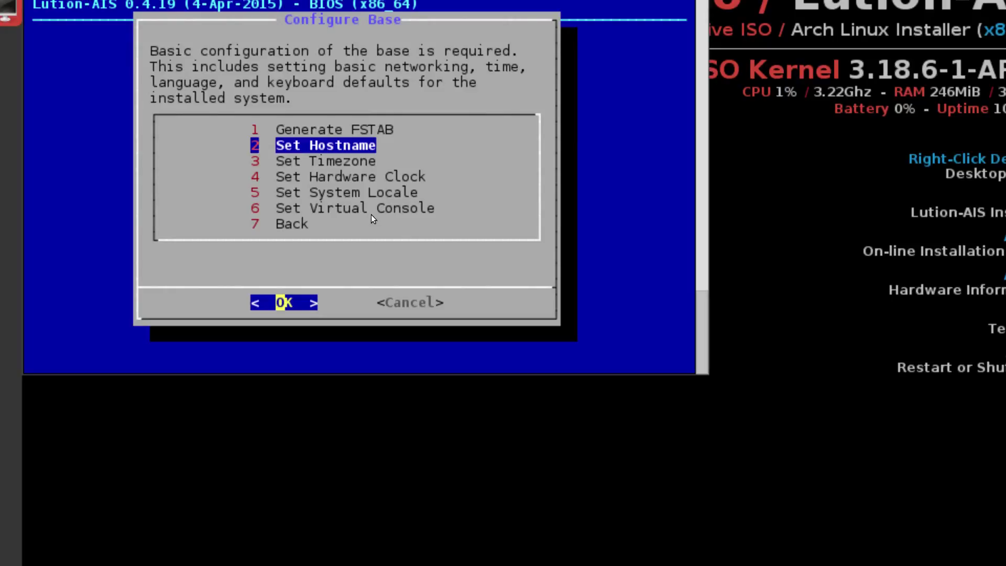
Change the hostname from evo to vbox
key(Return)
key(BackSpace)
key(BackSpace)
key(BackSpace)
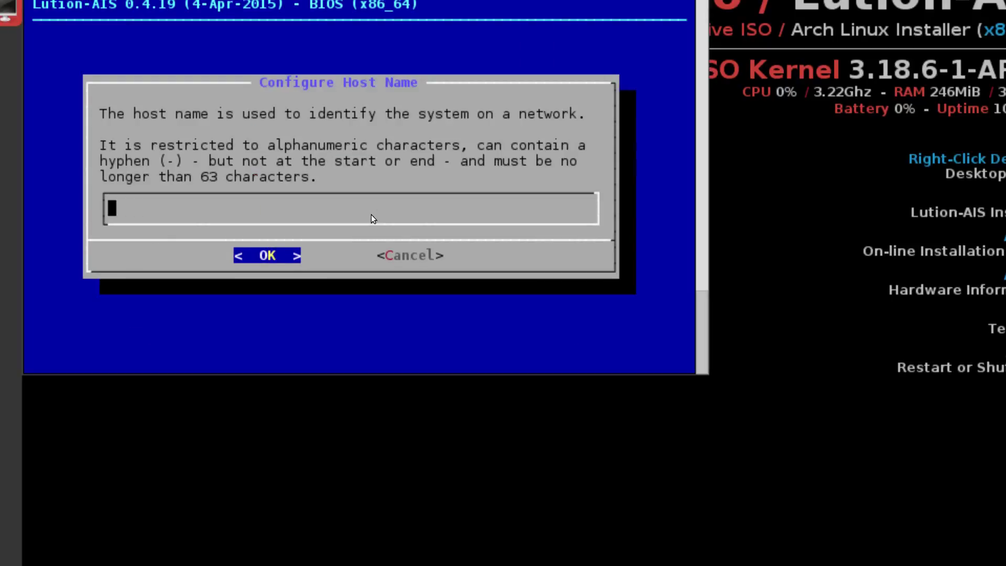
text(vbox)
key(Return)
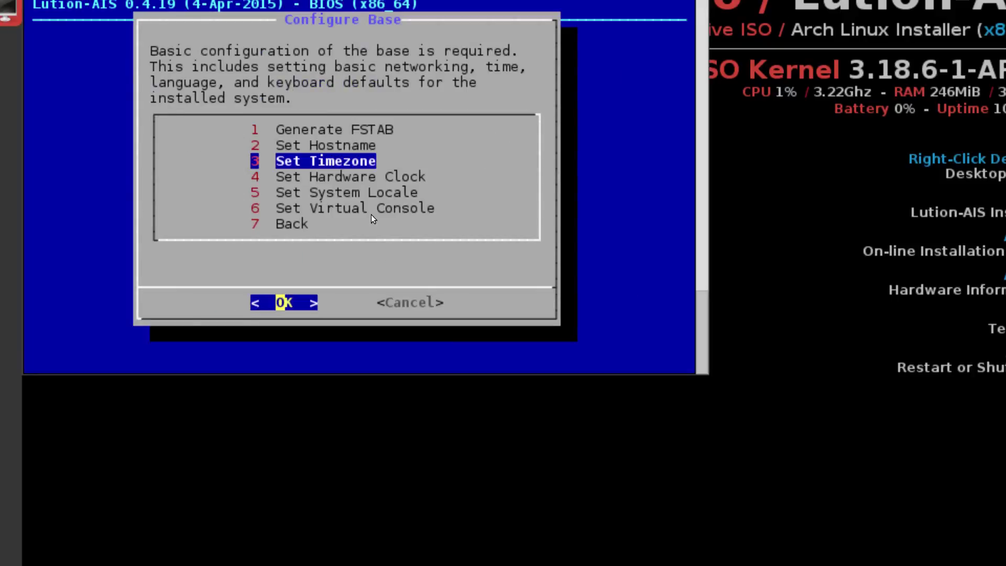
Set an America time zone and the en_US.UTF-8 system locale
key(Return)
key(Down)
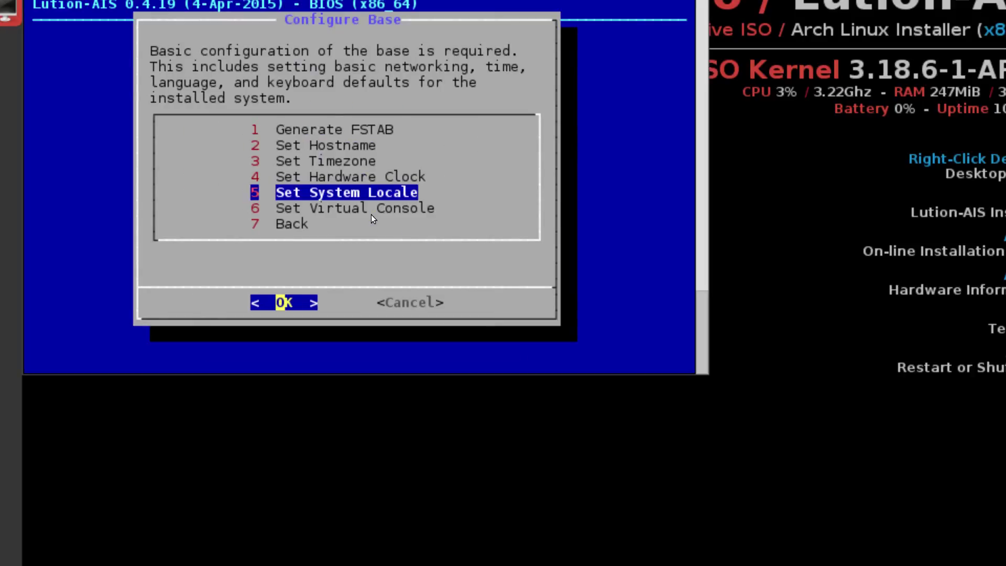
key(Return)
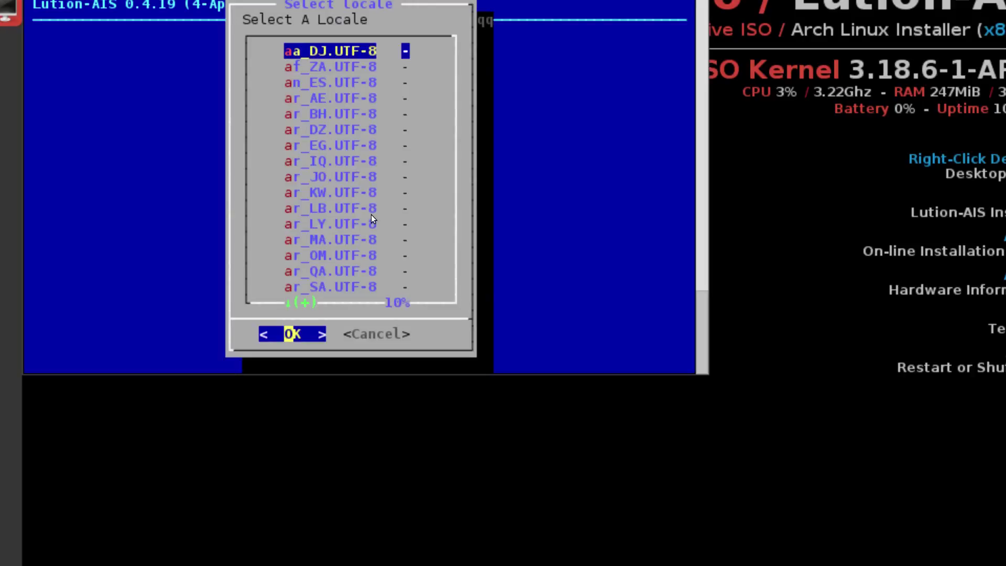
key(Down)
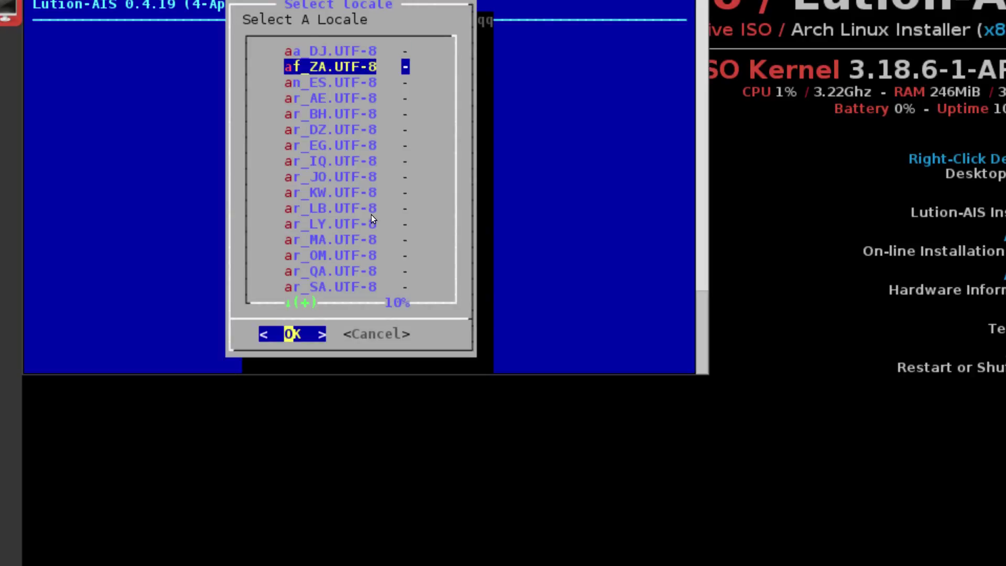
key(Down)
key(Down)
key(Down)
key(Down)
key(Down)
key(Down)
key(Down)
key(Down)
key(Down)
key(Down)
key(Down)
key(Down)
key(Down)
key(Down)
key(Down)
key(Down)
key(Down)
key(Down)
key(Down)
key(Down)
key(Down)
key(Down)
key(Down)
key(Down)
key(Down)
key(Down)
key(Down)
key(Down)
key(Down)
key(Down)
key(Down)
key(Down)
key(Down)
key(Down)
key(Down)
key(Down)
key(Down)
key(Down)
key(Down)
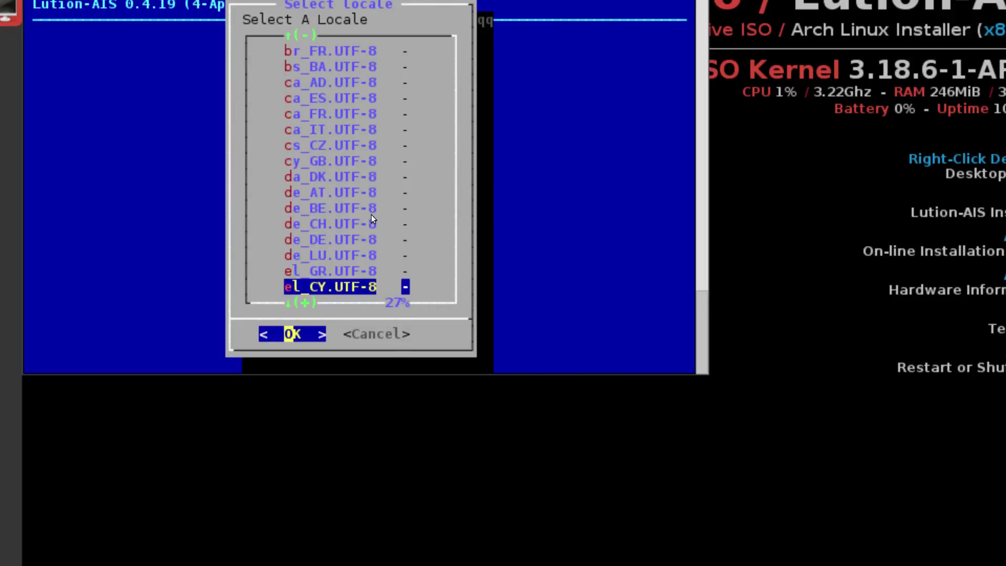
key(Down)
key(Down)
key(Down)
key(Down)
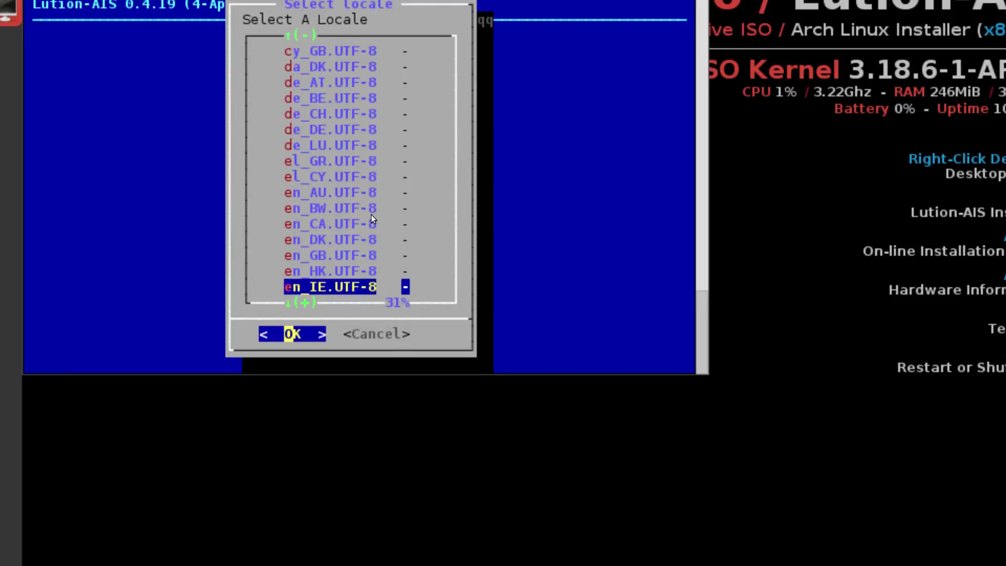
key(Up)
key(Up)
key(Up)
key(Down)
key(Down)
key(Down)
key(Down)
key(Down)
key(Down)
key(Down)
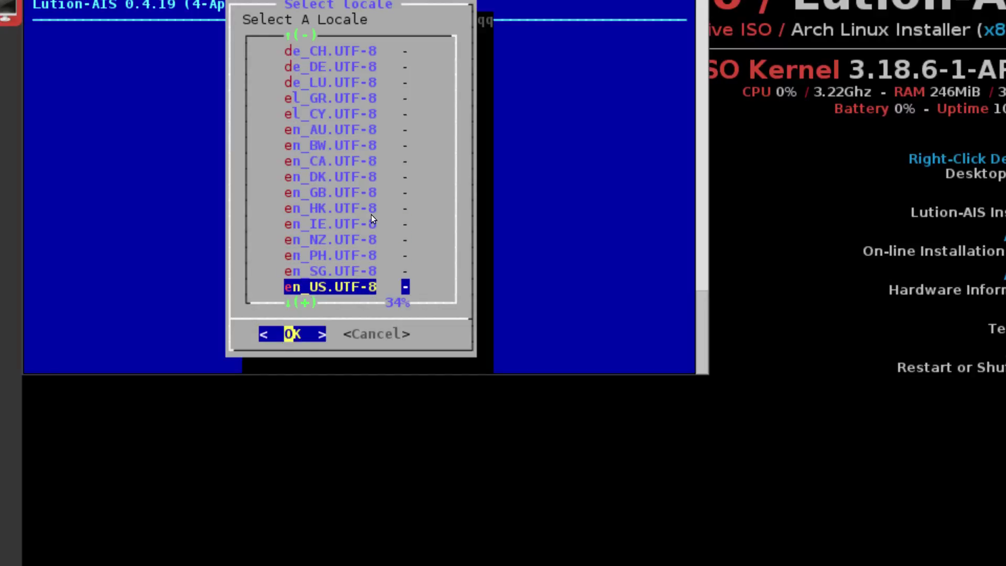
key(Return)
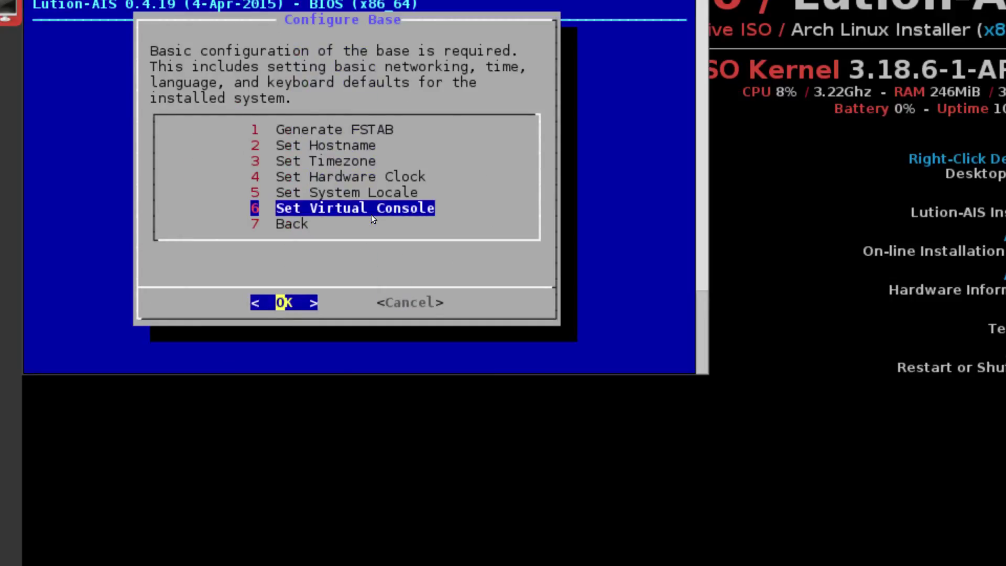
Choose a virtual console keymap from the list
key(Return)
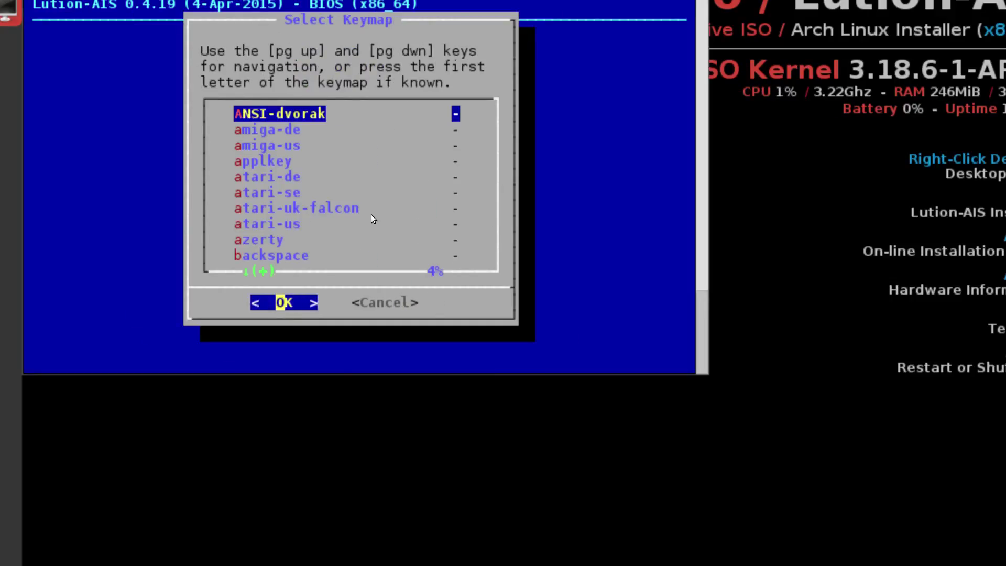
key(Down)
key(Down)
key(Down)
key(Down)
key(Down)
key(Down)
key(Down)
key(Down)
key(Down)
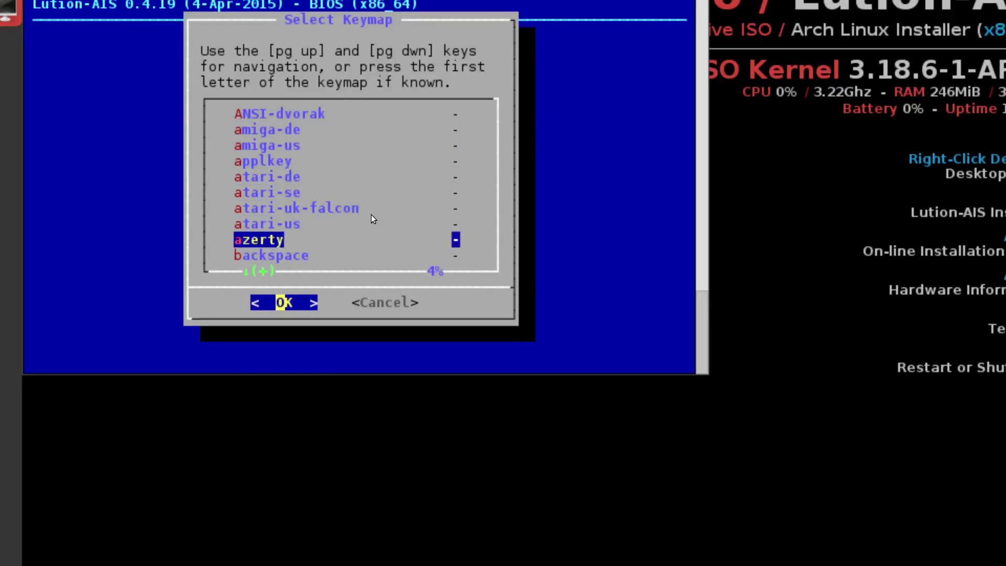
key(Down)
key(Down)
key(Down)
key(Down)
key(Down)
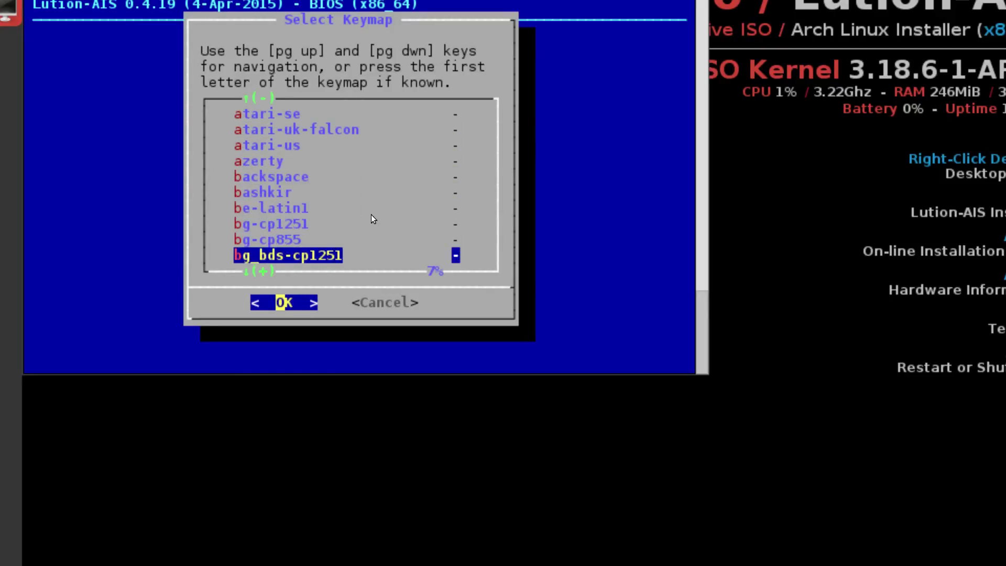
key(Return)
Set the root account password, then select the drivers option under Install Desktop
key(Return)
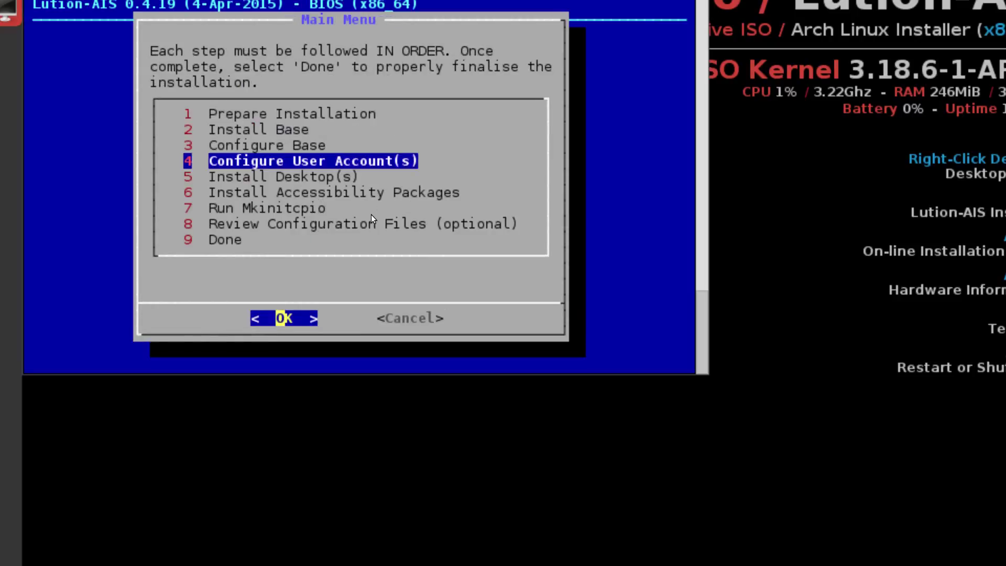
key(Return)
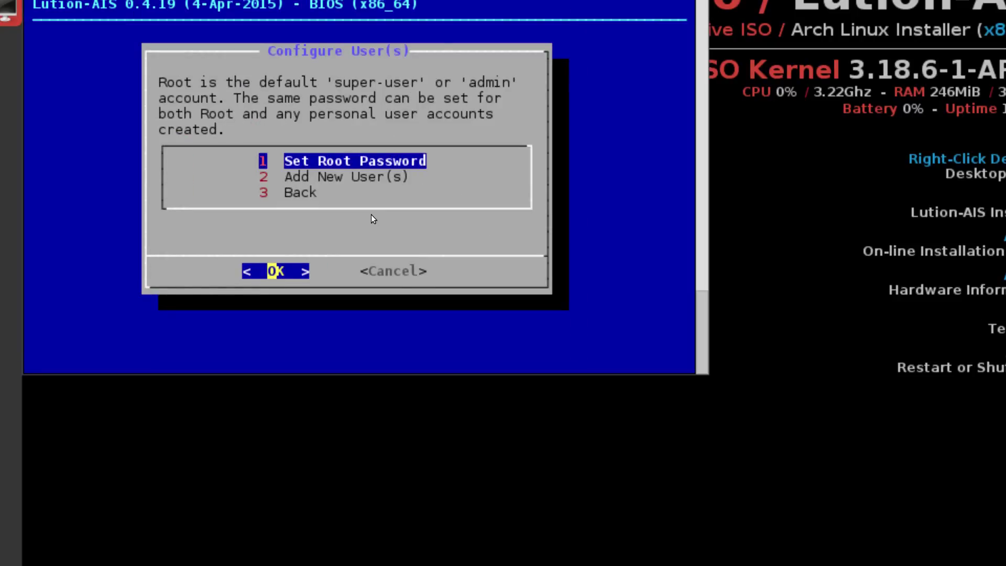
key(Return)
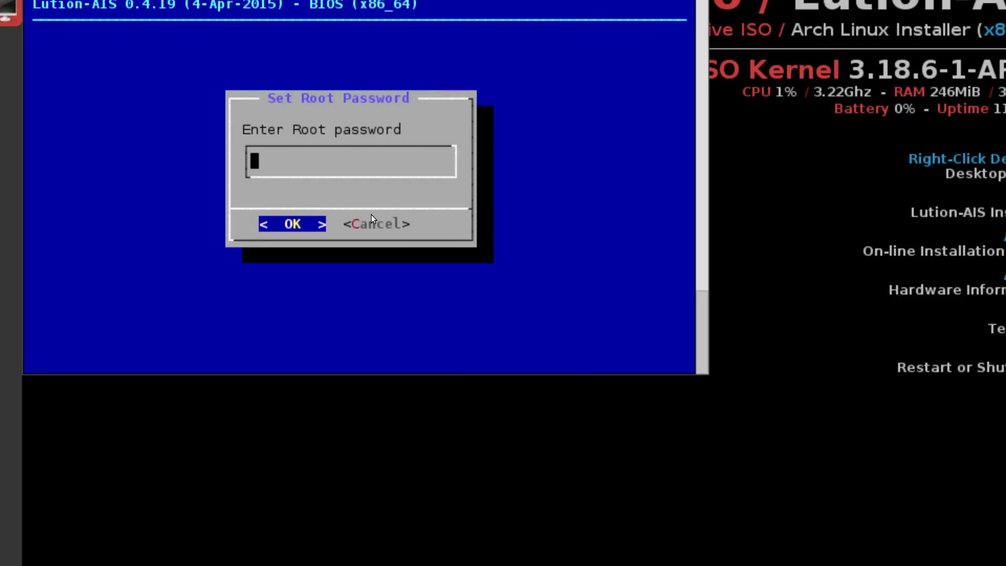
key(Return)
key(Return)
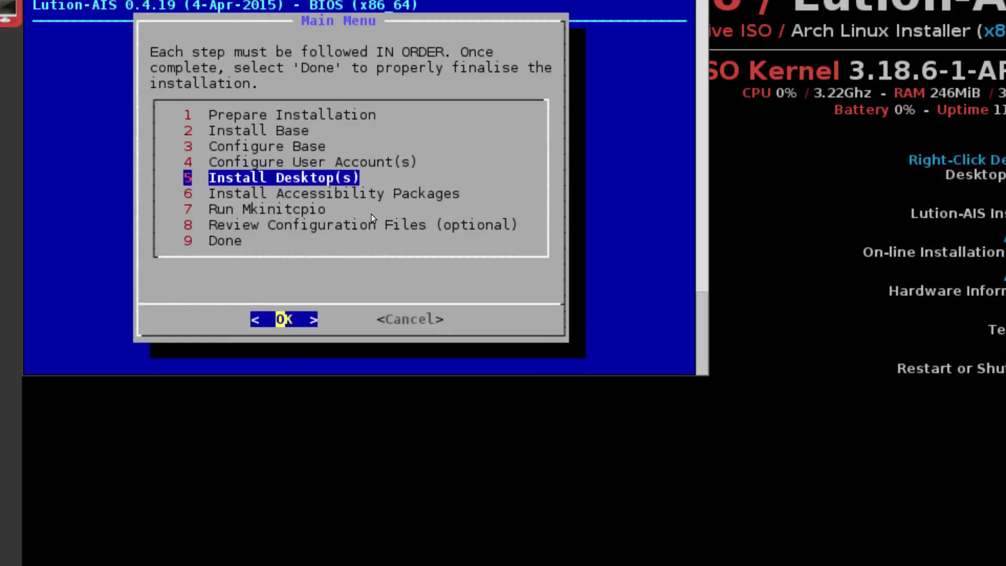
key(Return)
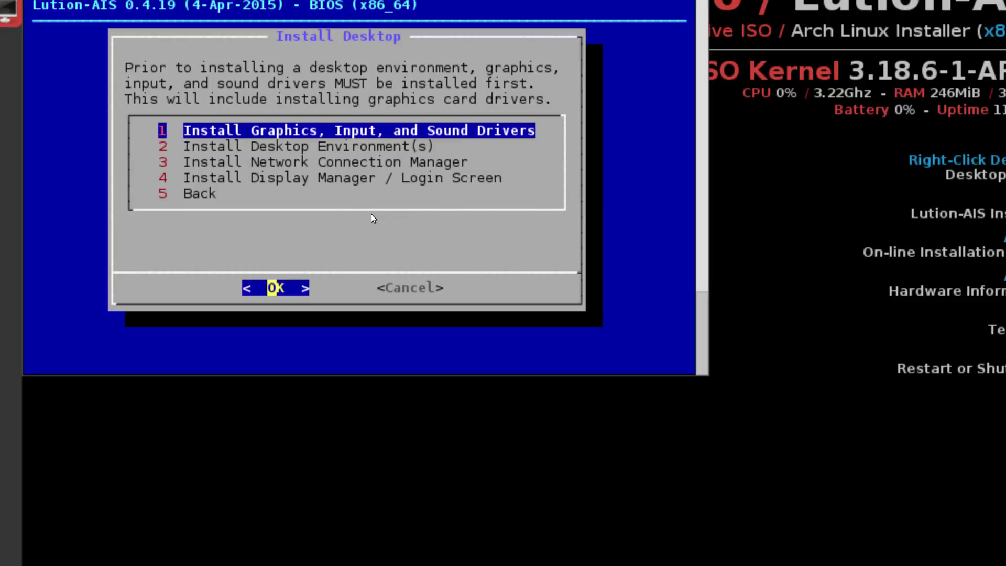
key(Down)
key(Down)
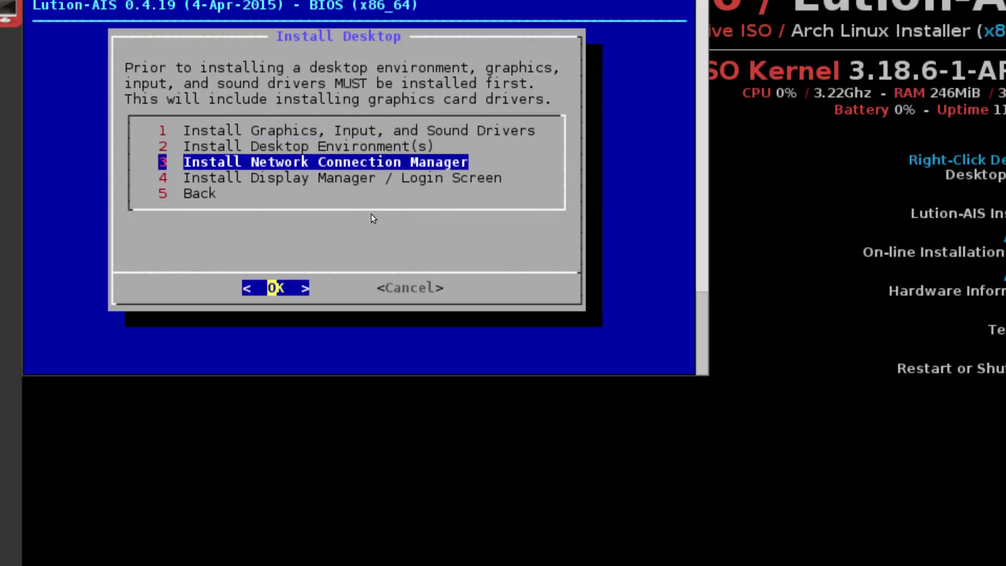
key(Up)
key(Up)
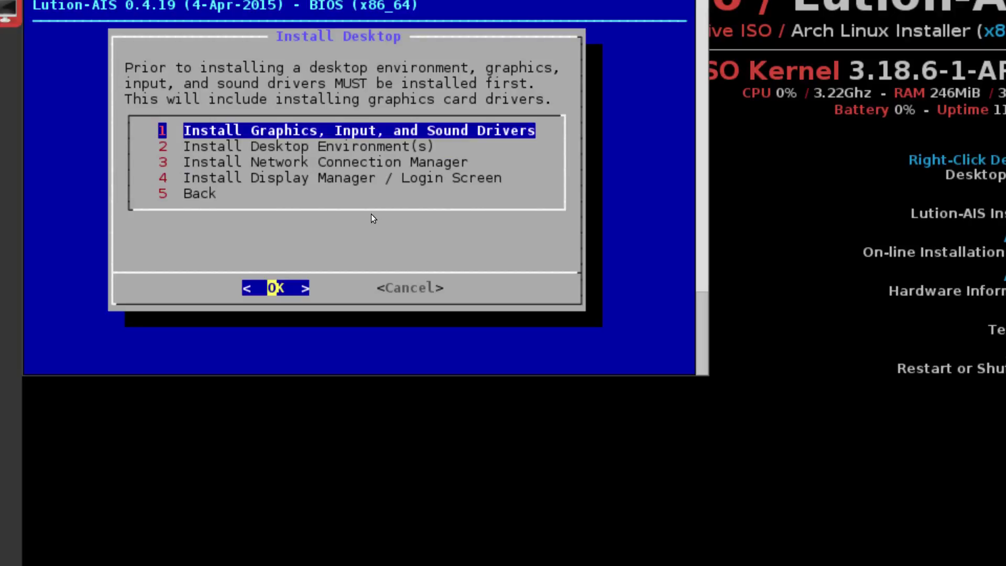
Install the alsa, xorg and xf86-input driver packages
key(Return)
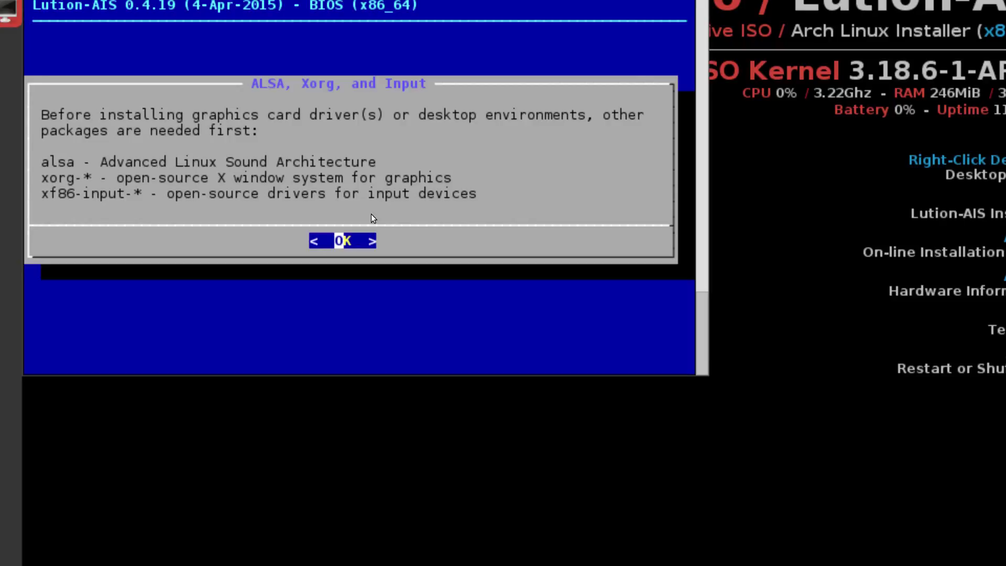
key(Return)
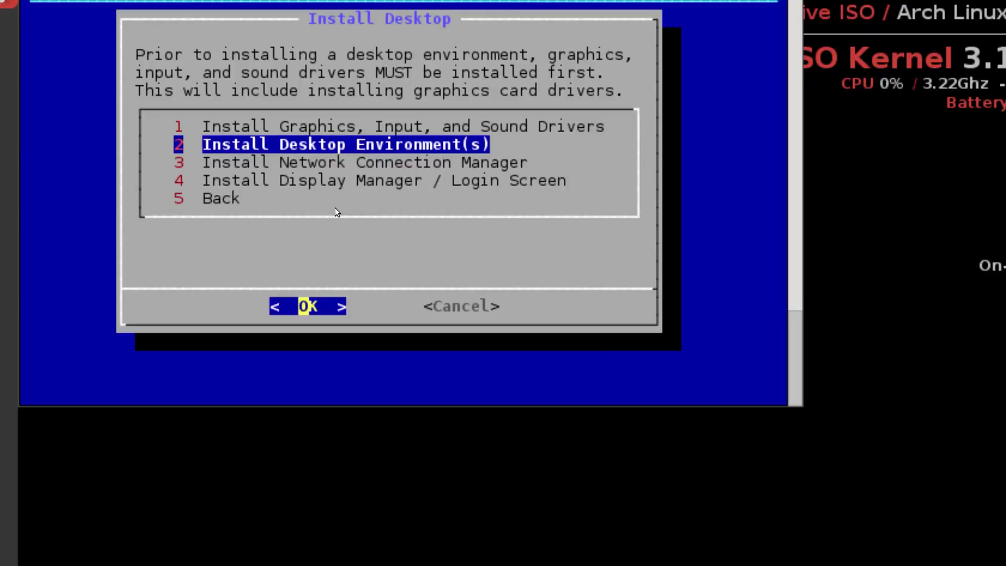
Install dhcpcd (CLI) as the network connection manager and acknowledge the confirmation
key(Down)
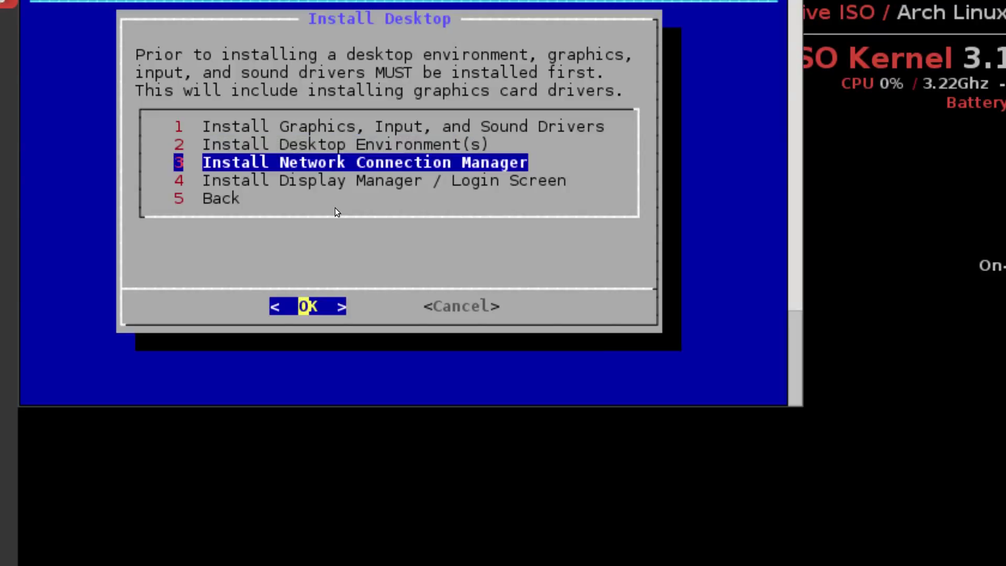
key(Return)
key(Down)
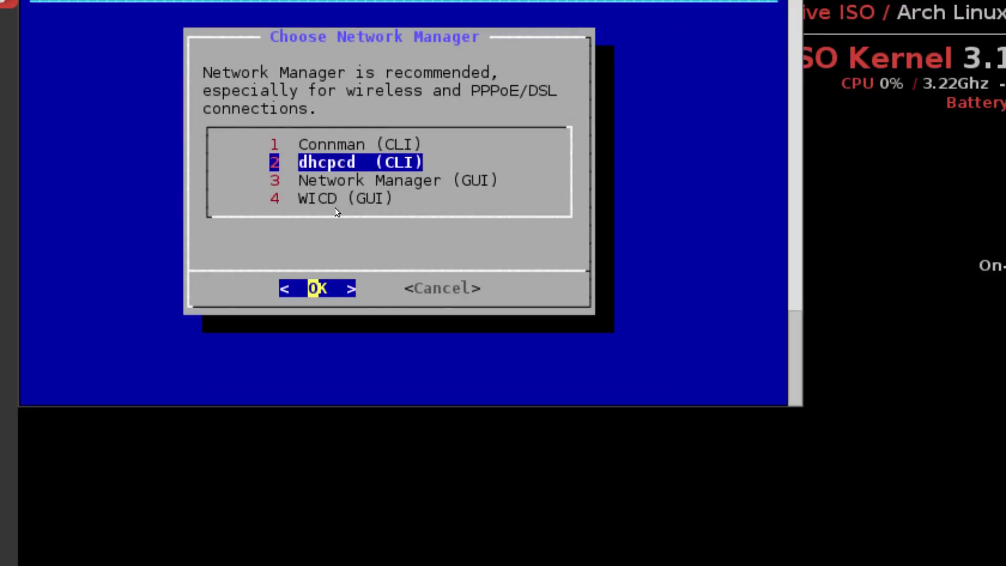
key(Return)
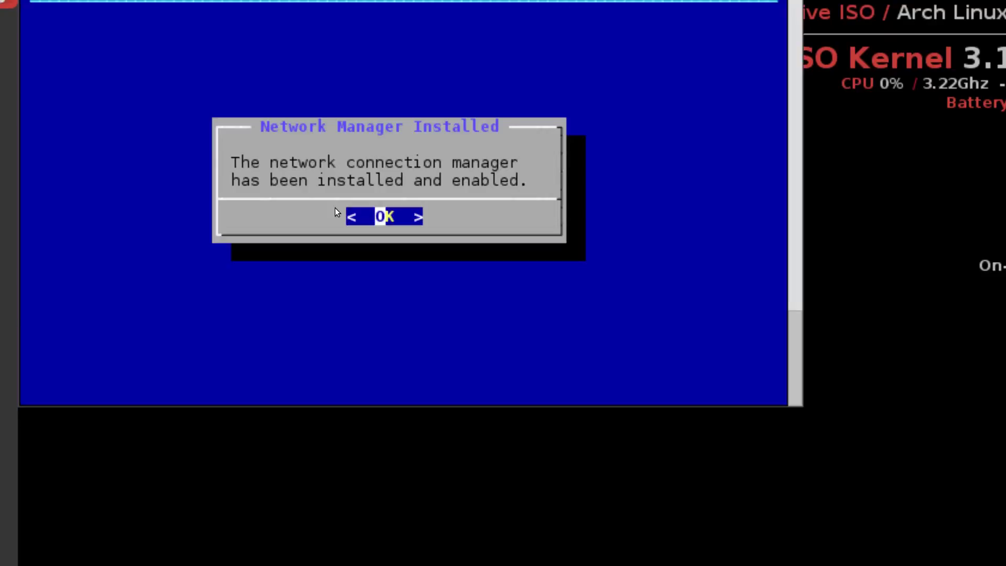
key(Return)
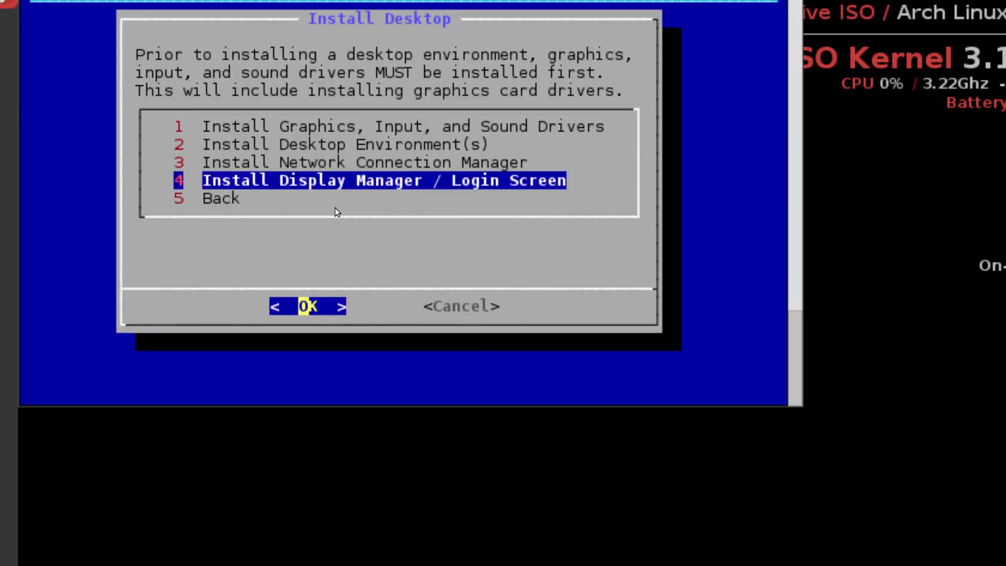
Return to the Main Menu and run Mkinitcpio to build /boot/initramfs-linux.img
key(Down)
key(Return)
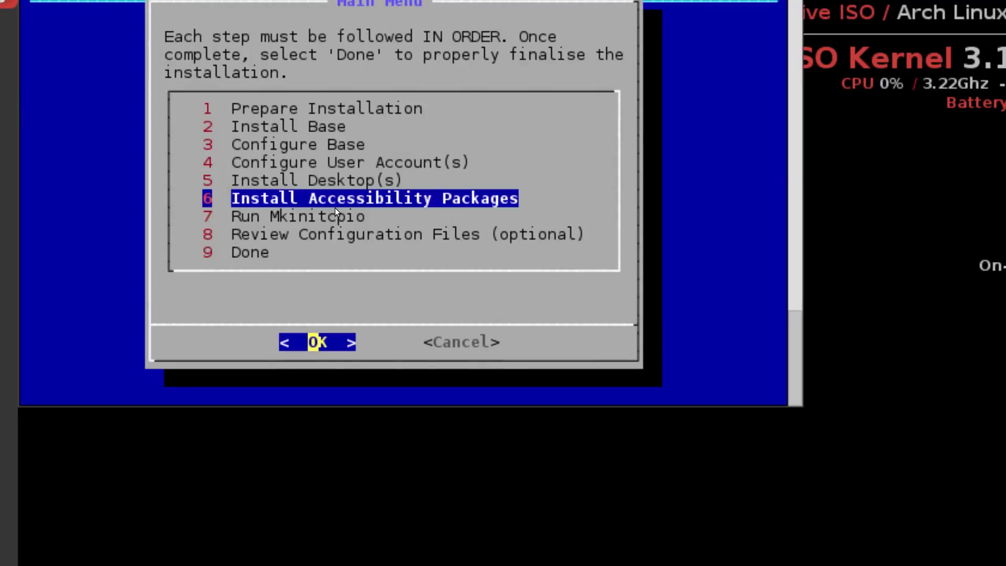
key(Down)
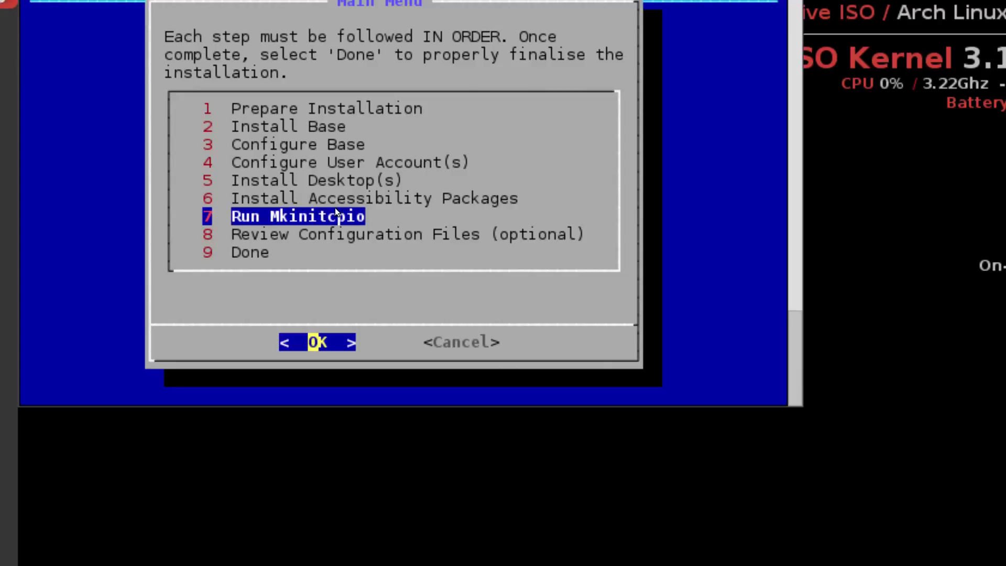
key(Return)
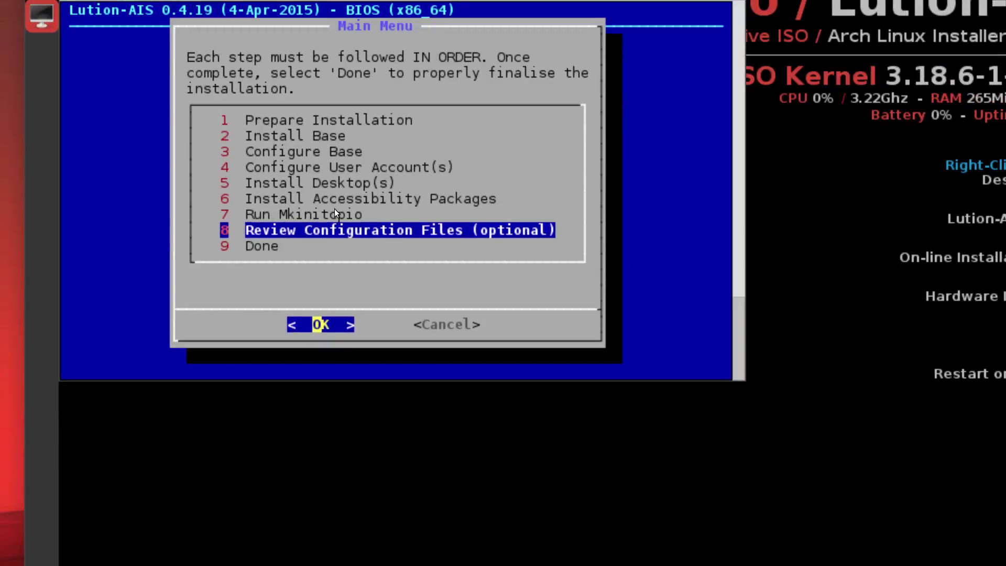
Open the sudoers file from the Review Configuration Files list
key(Return)
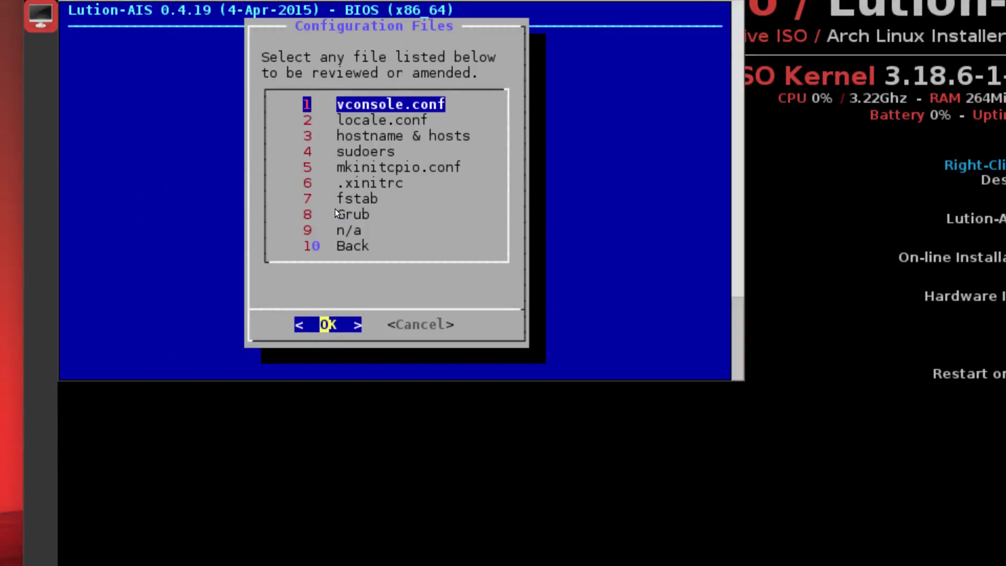
key(Down)
key(Down)
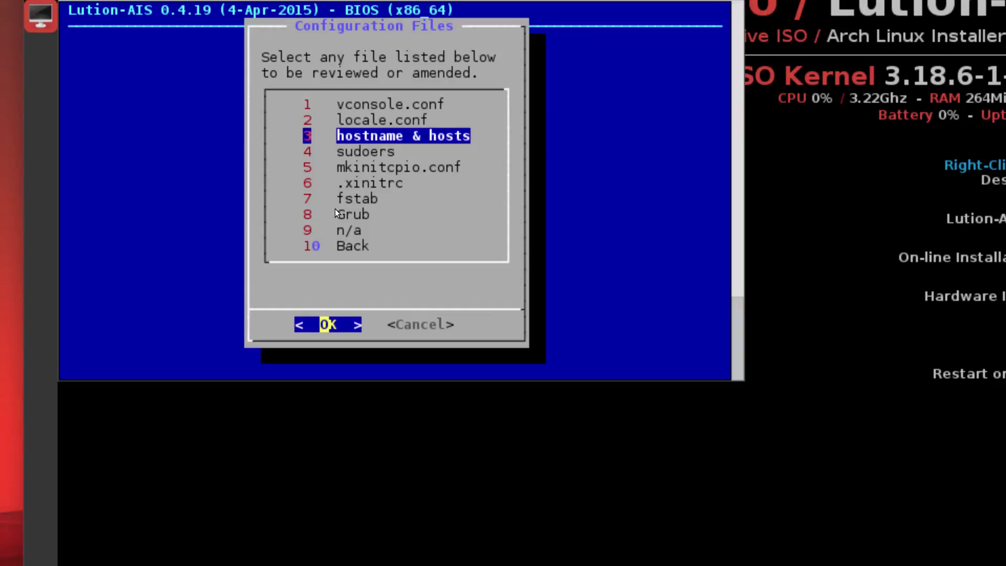
key(Down)
key(Up)
key(Down)
key(Return)
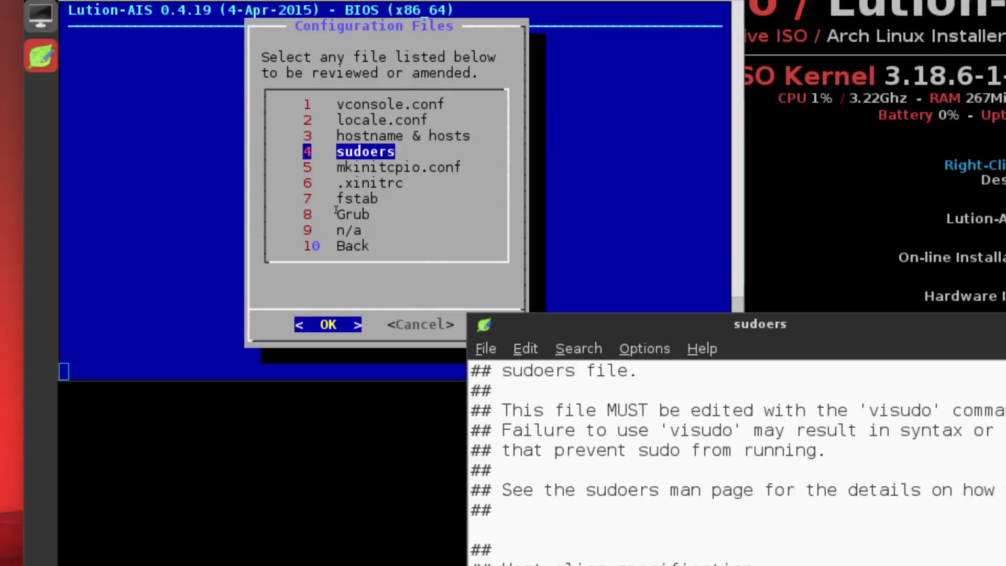
Comment out '%wheel ALL=(ALL) ALL', uncomment the NOPASSWD wheel line, then save and close
scroll(554, 376, down, 15)
key(Page_Down)
key(Page_Down)
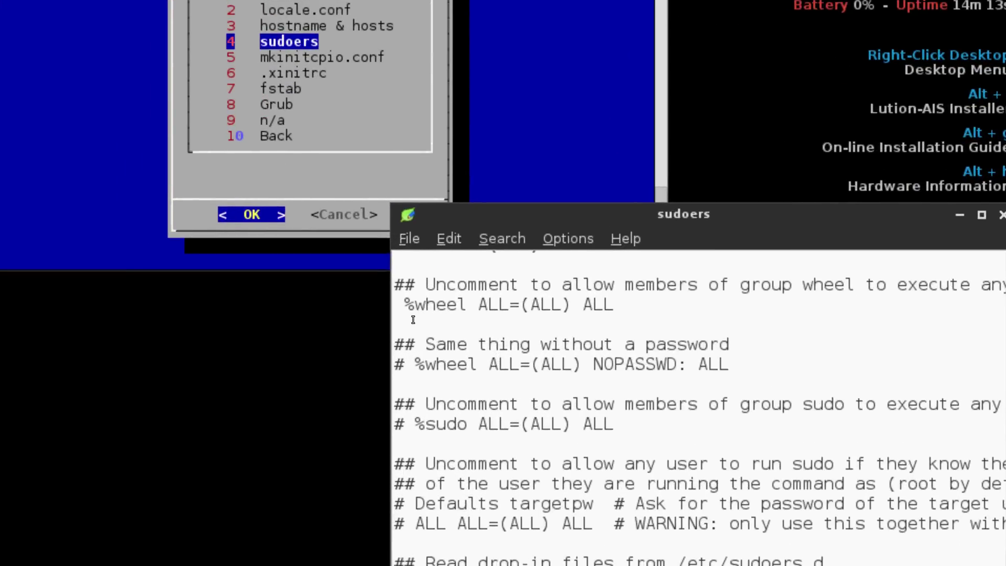
click(361, 300)
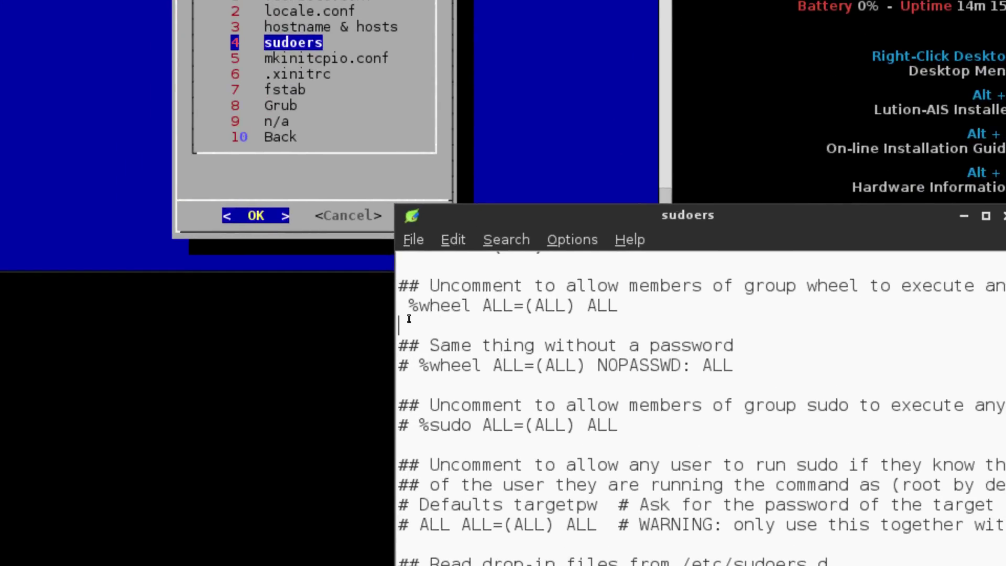
key(Up)
text(#)
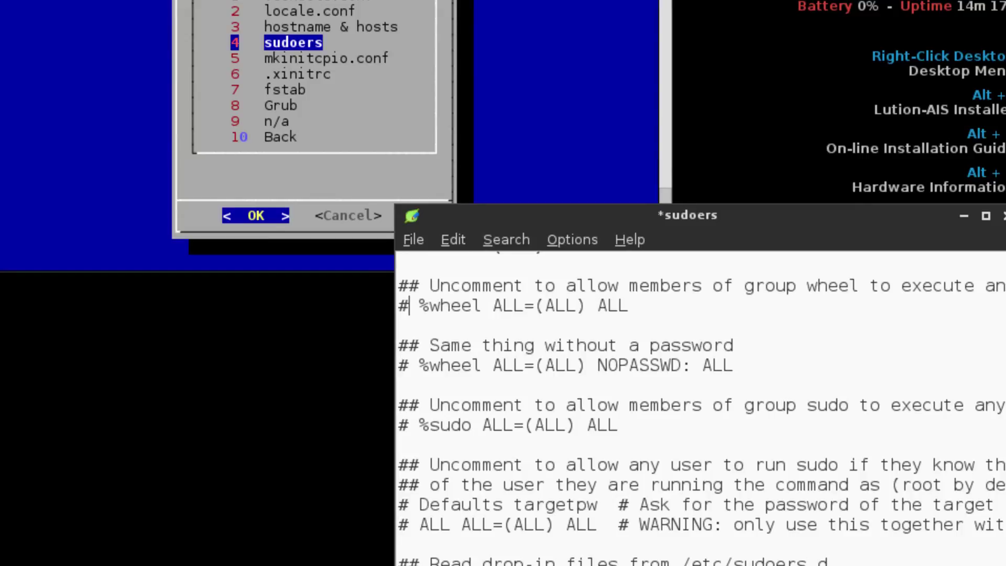
key(Down)
key(Down)
key(Down)
key(BackSpace)
key(ctrl+s)
key(ctrl+q)
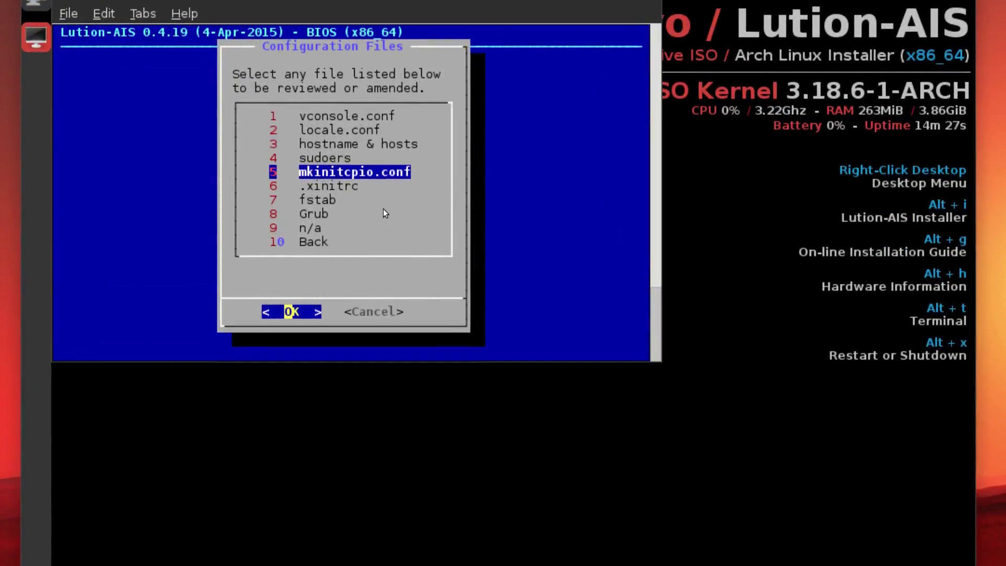
Go back to the Main Menu and choose 9 Done to close the Lution-AIS installer
key(Down)
key(Down)
key(Down)
key(Down)
key(Down)
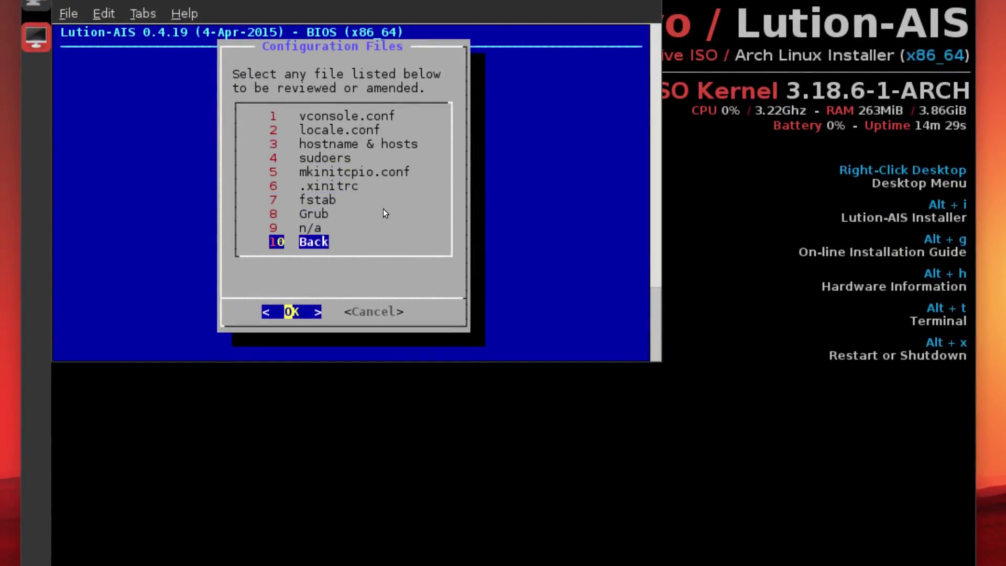
key(Return)
key(Down)
key(Return)
key(Return)
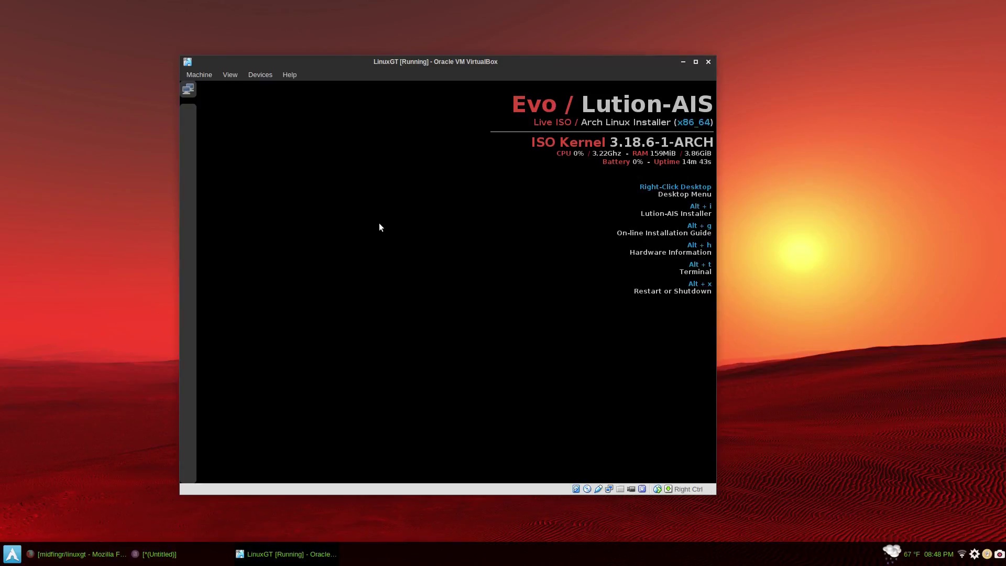
In a root terminal, mount /dev/sda1 at /mnt and arch-chroot into /mnt
key(alt+t)
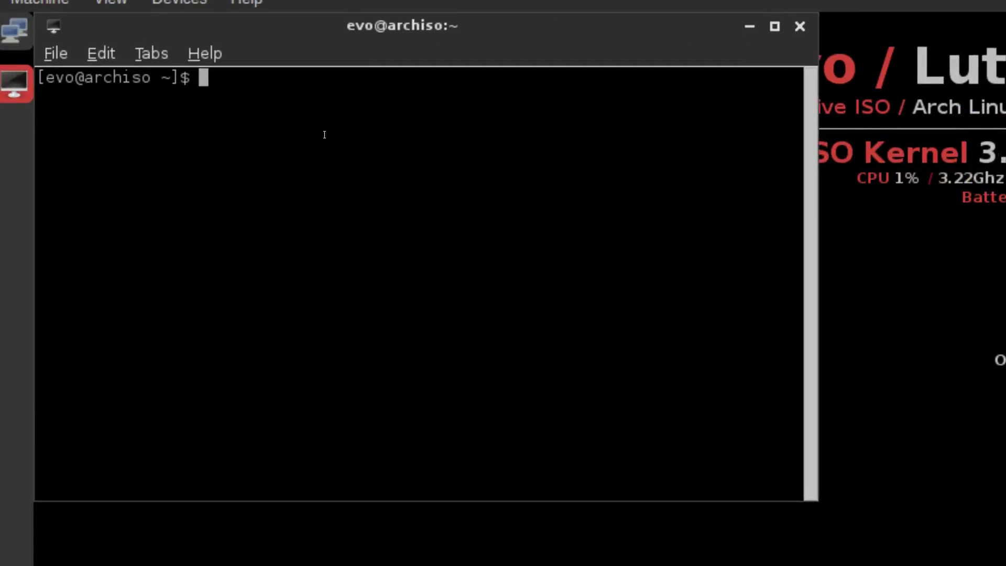
text(su)
key(Return)
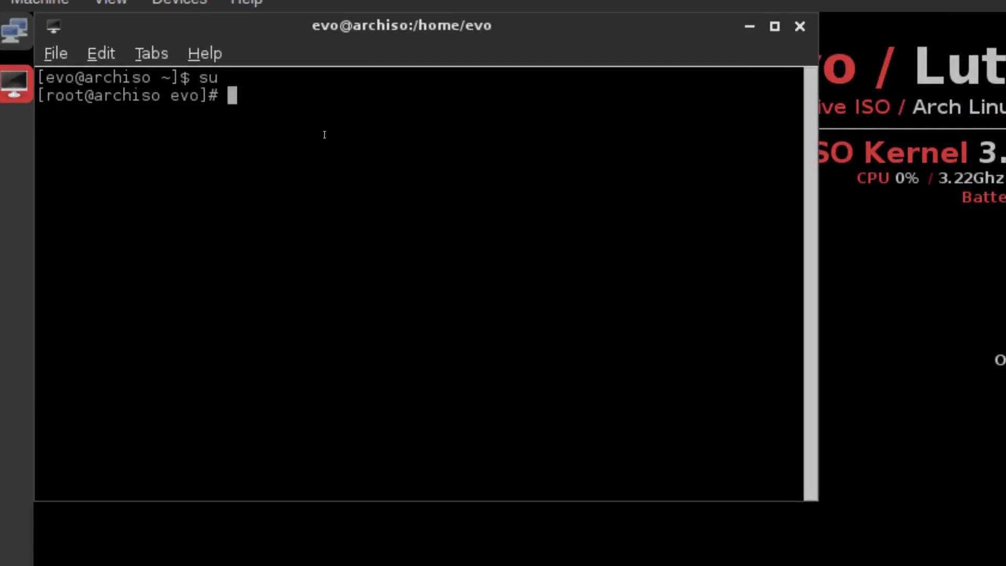
text(mount )
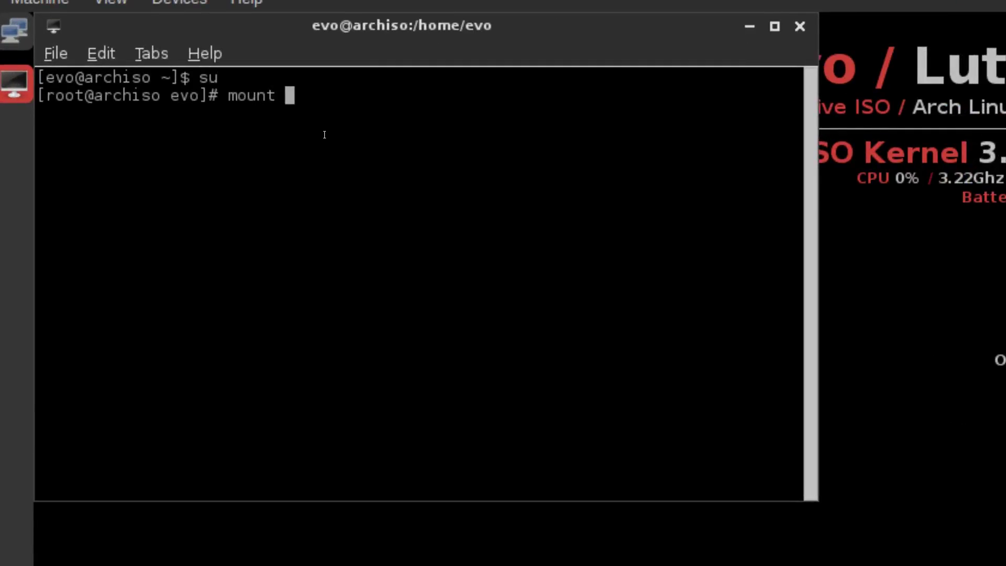
text(/dev/sda1 /mnt)
key(Return)
text(arch-chroot /mnt)
key(Return)
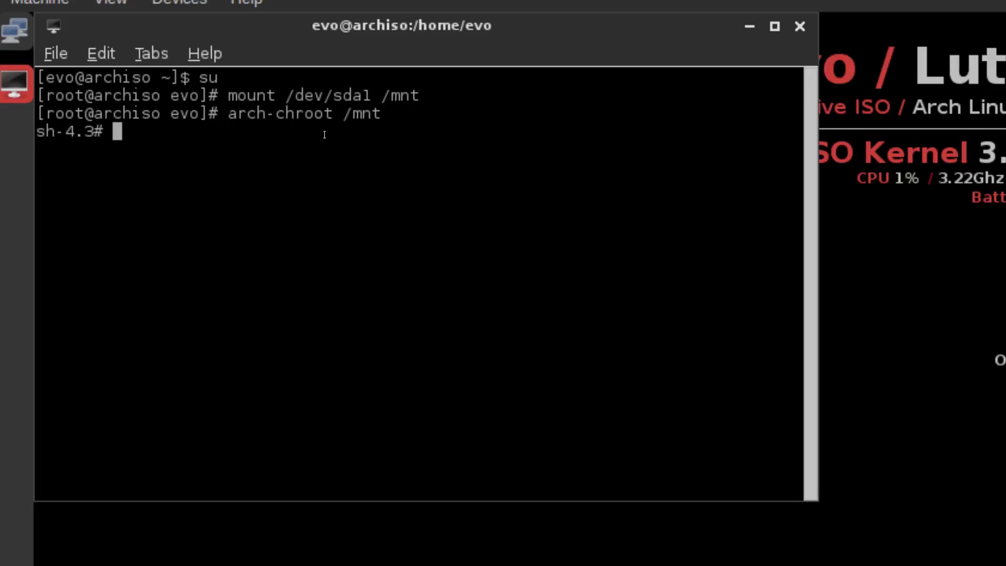
text(pacman )
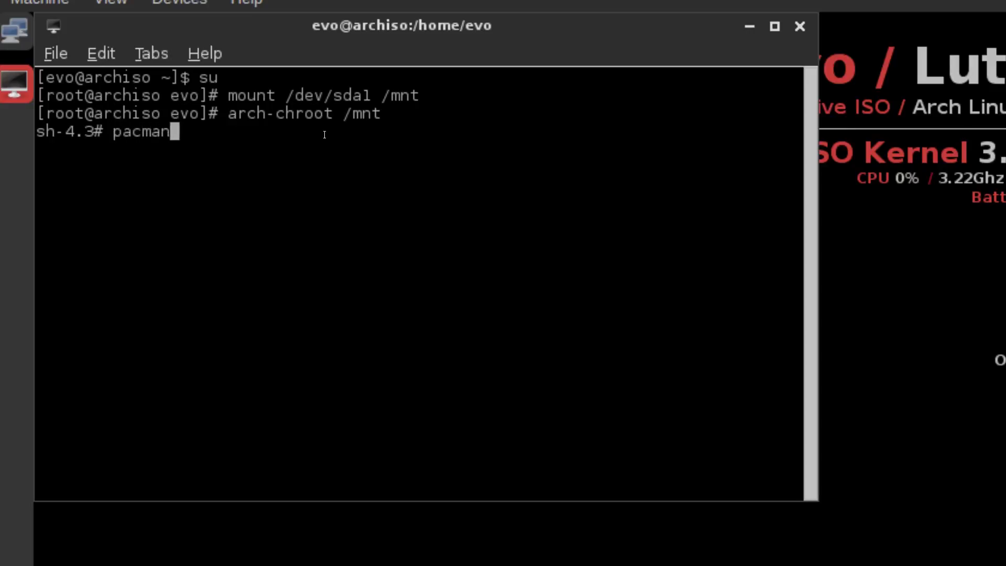
text(-S d)
Abandon the pending pacman command and open /etc/vconsole.conf in nano
key(ctrl+c)
key(ctrl+l)
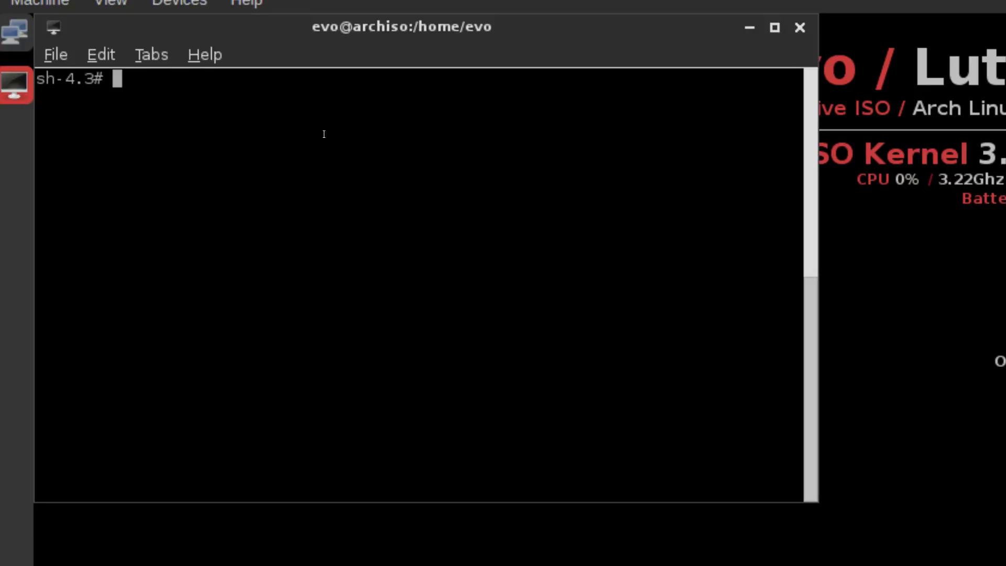
text(nano /e)
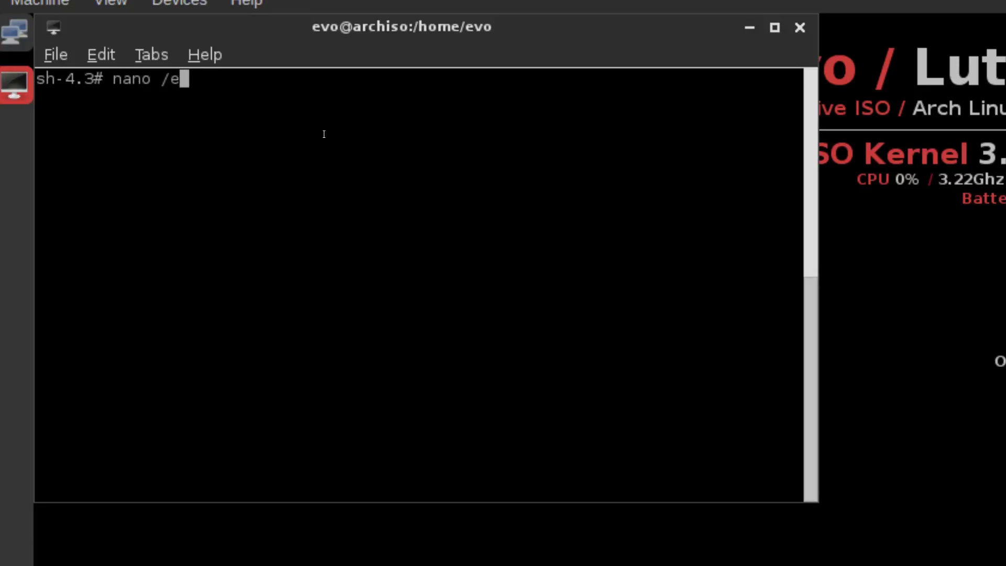
text(tc/vco)
key(Tab)
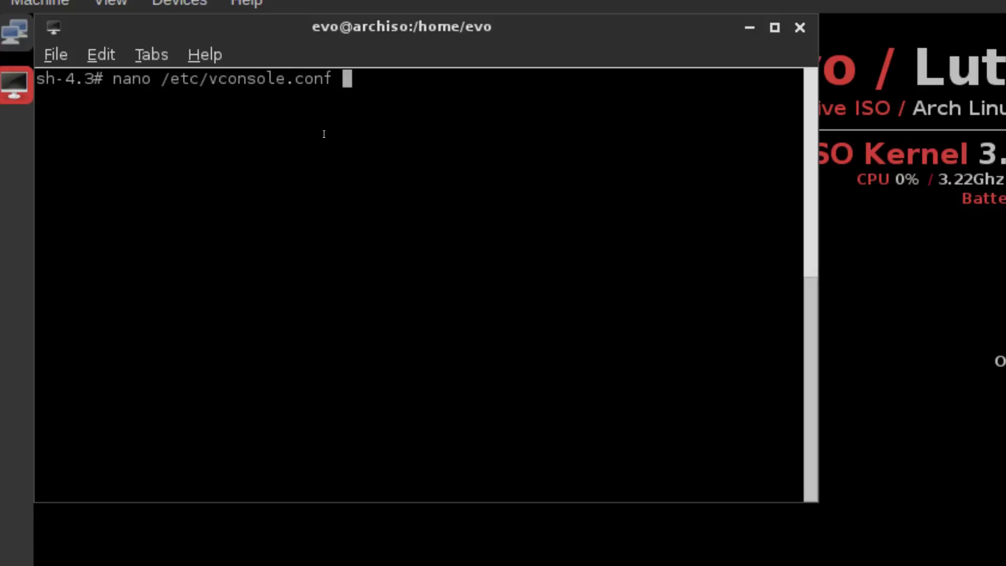
key(Return)
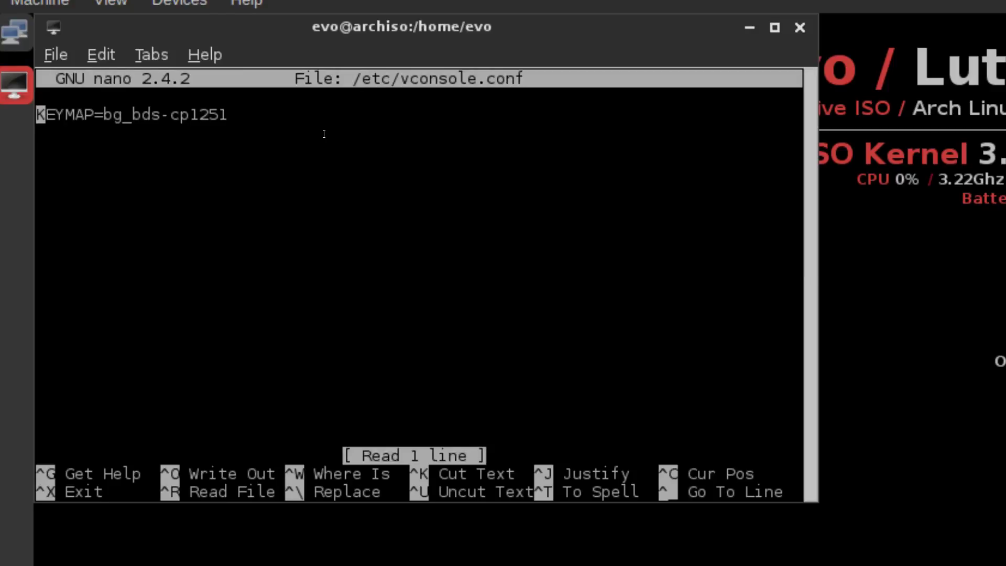
Replace the KEYMAP line with FONT=iso02-12x22 and save the file
key(ctrl+k)
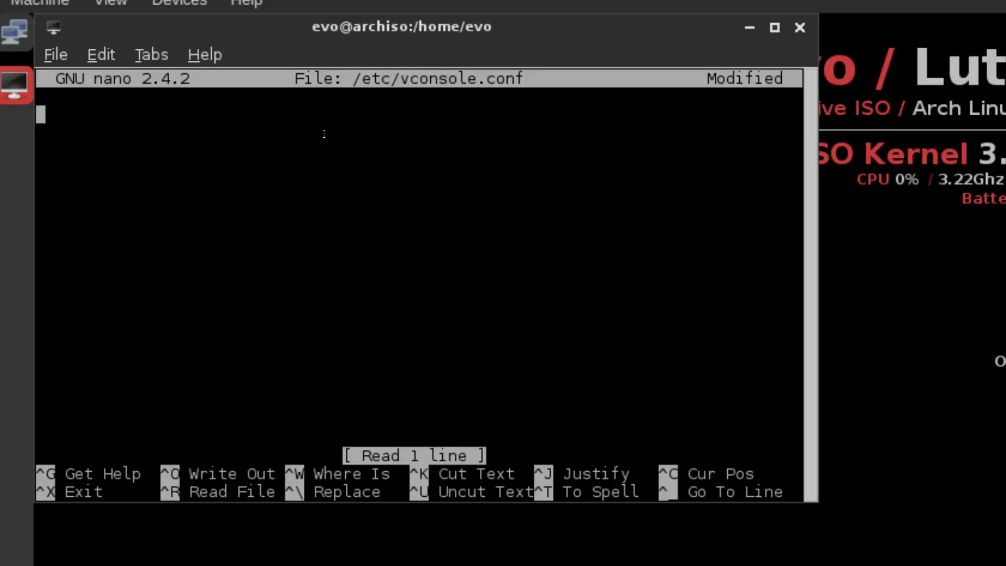
text(FONT)
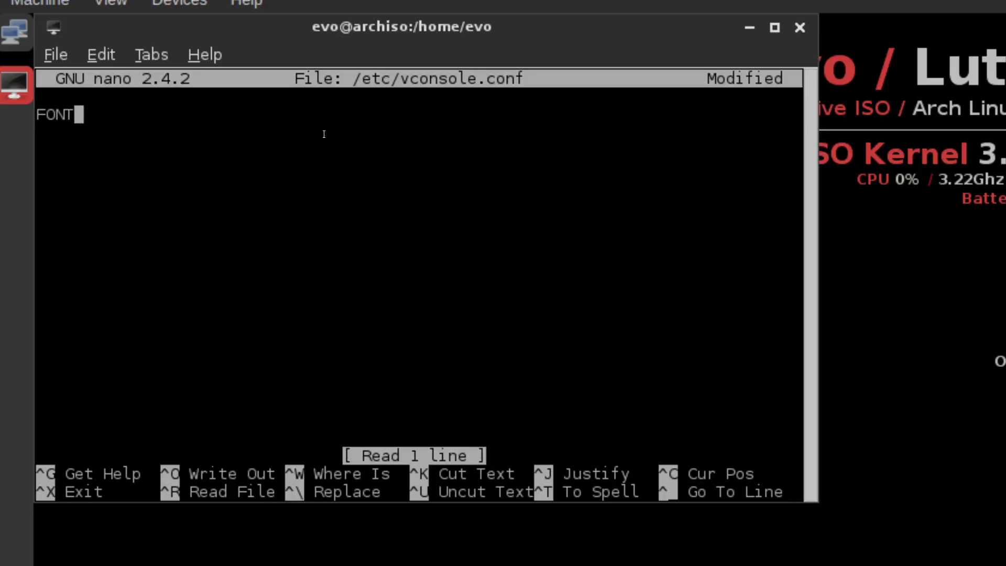
text(=)
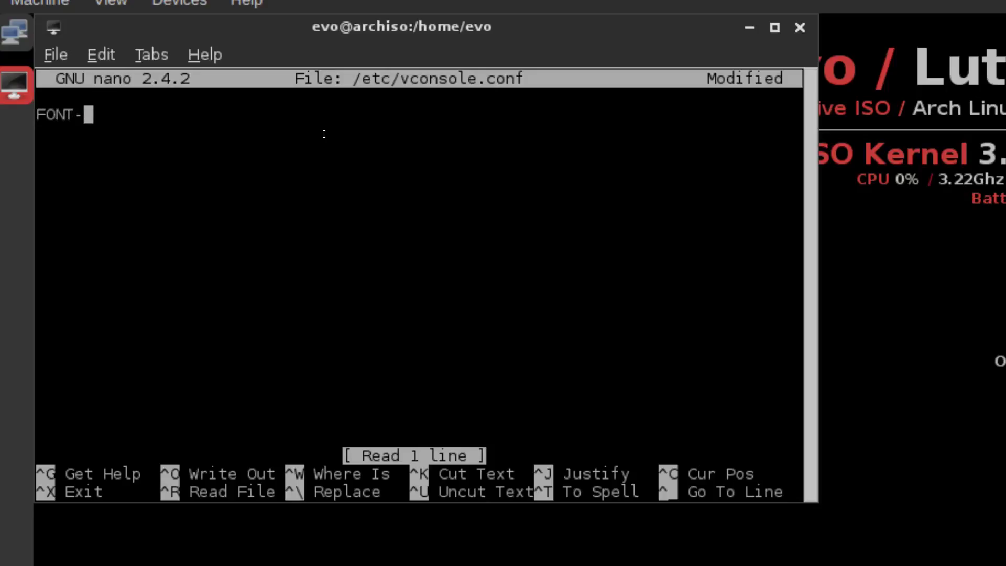
key(BackSpace)
text(=iso02)
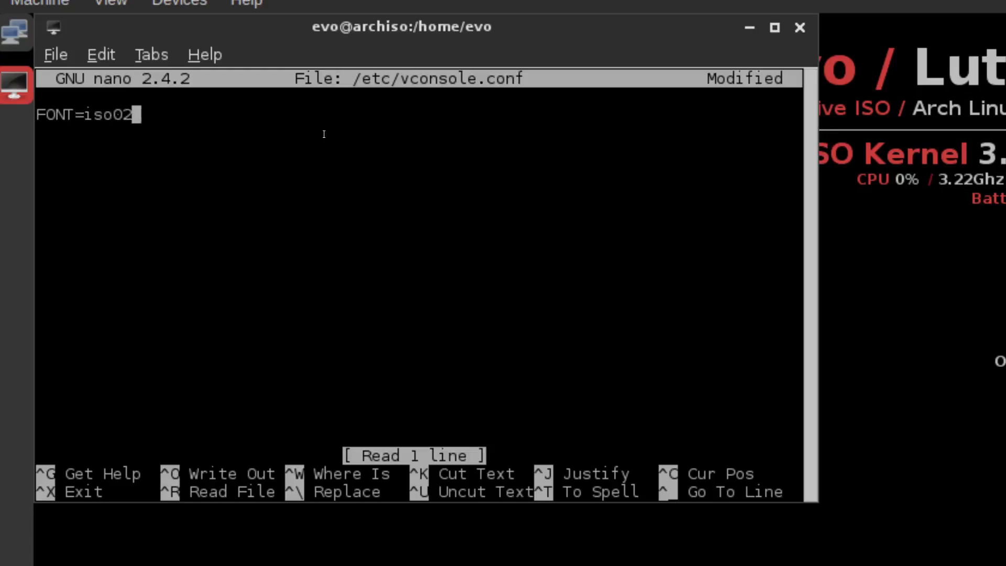
text(-12x22)
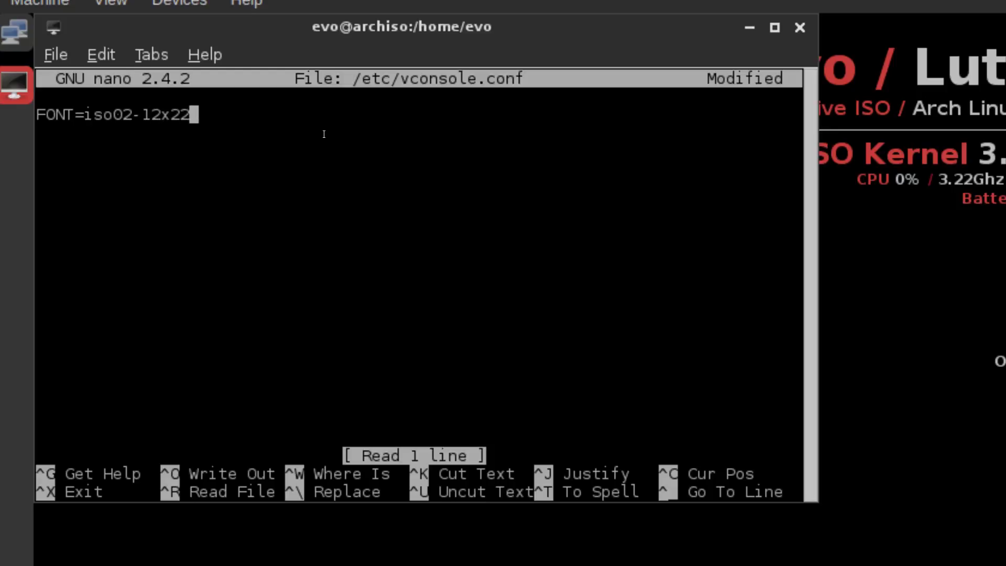
key(ctrl+o)
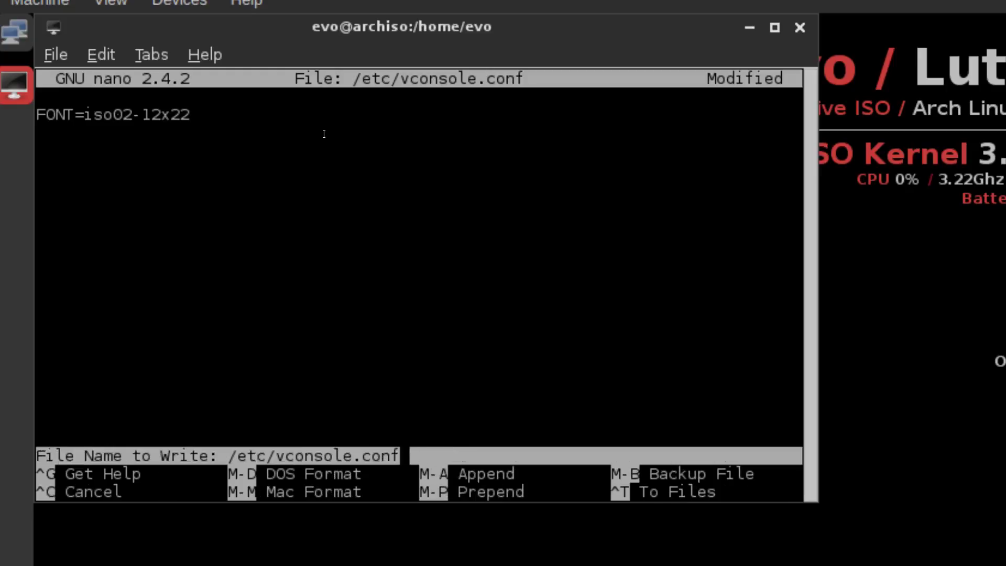
key(Return)
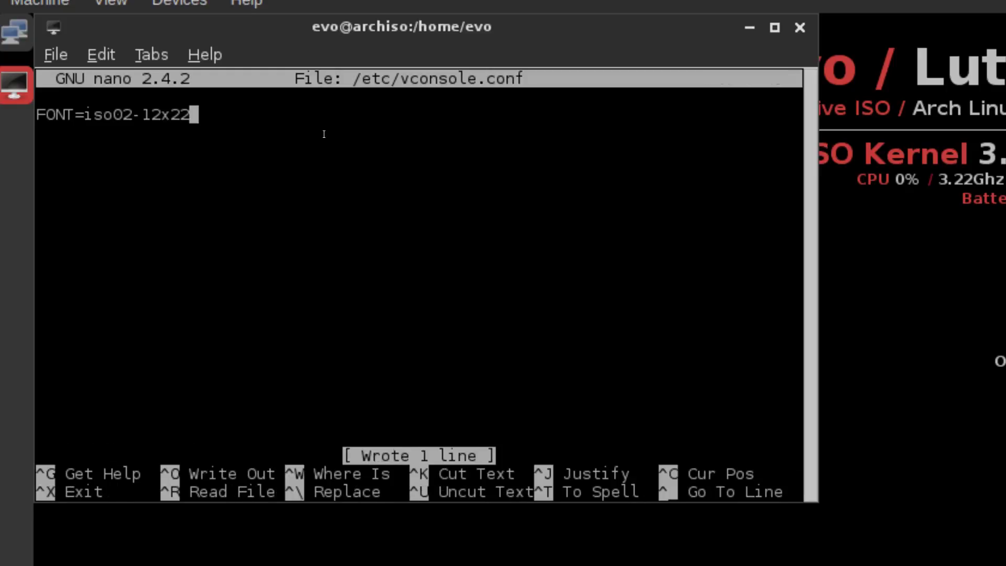
key(ctrl+x)
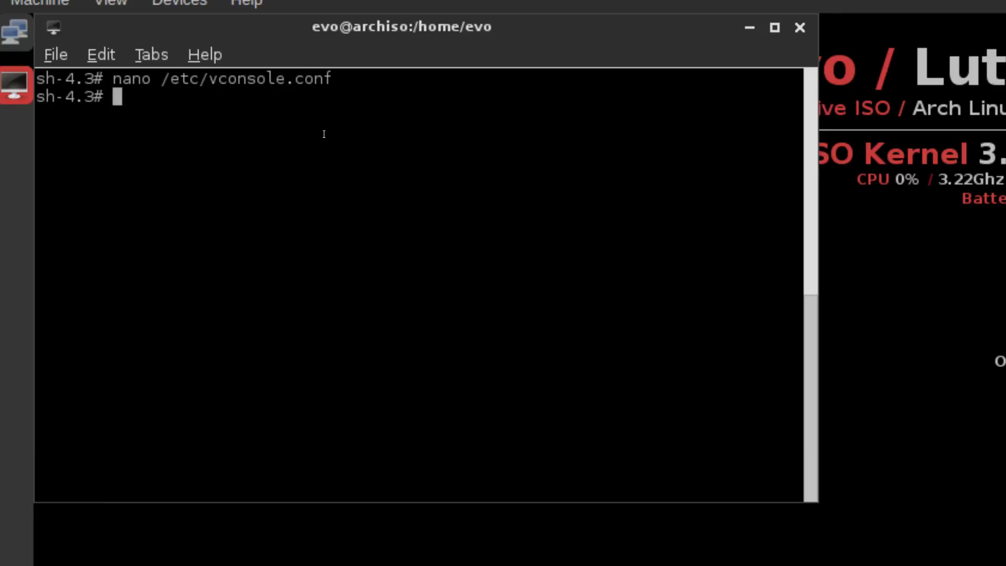
text(nano /etc/)
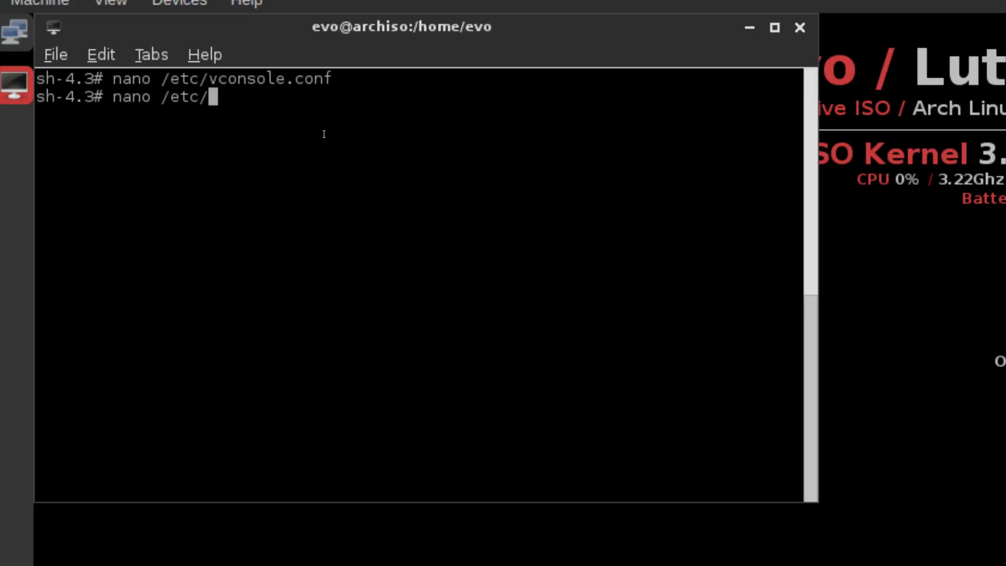
text(def)
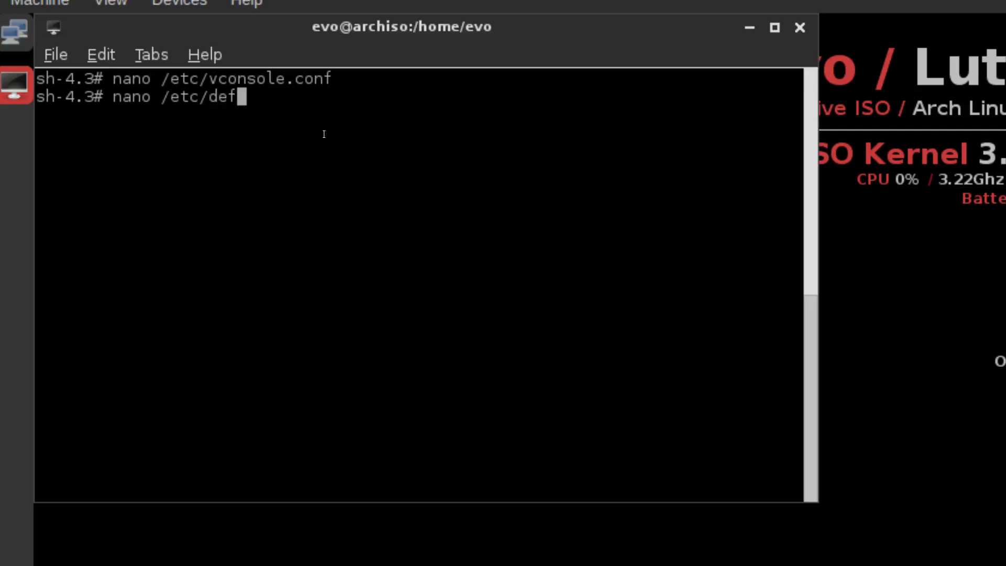
text(a)
Open /etc/default/grub in nano and locate the GRUB_GFXMODE line
key(Tab)
text(grub)
key(Return)
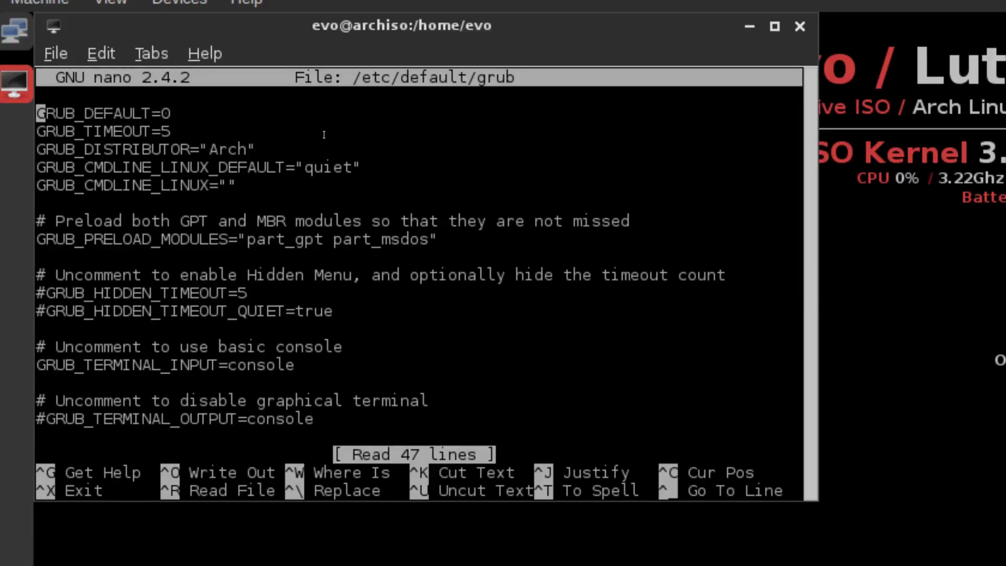
key(Down)
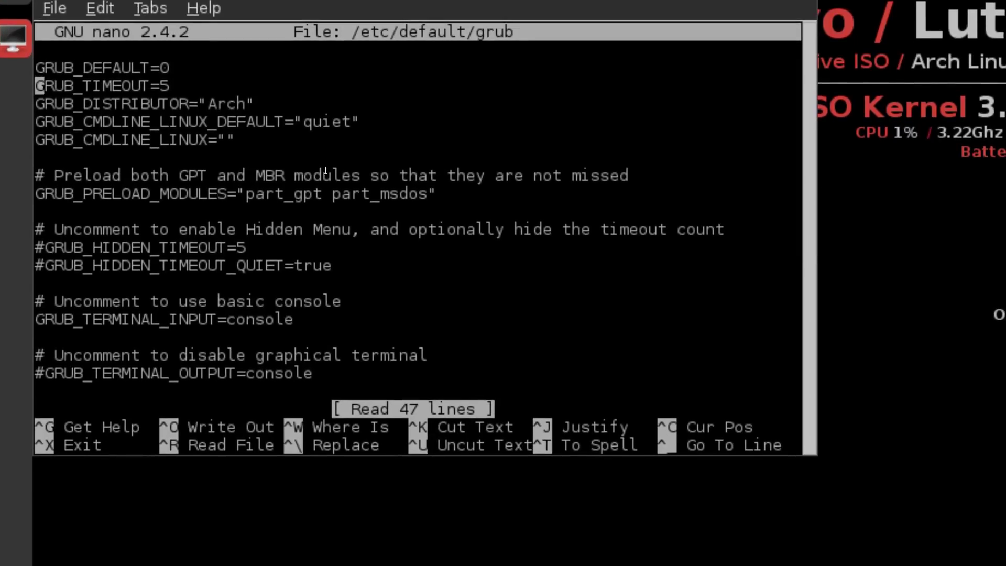
key(Down)
key(Down)
key(Down)
key(Down)
key(Down)
key(Down)
key(Down)
key(Down)
key(Down)
key(Down)
key(Down)
key(Down)
key(Down)
key(Down)
key(Down)
key(Down)
key(Down)
key(Down)
key(Down)
key(Down)
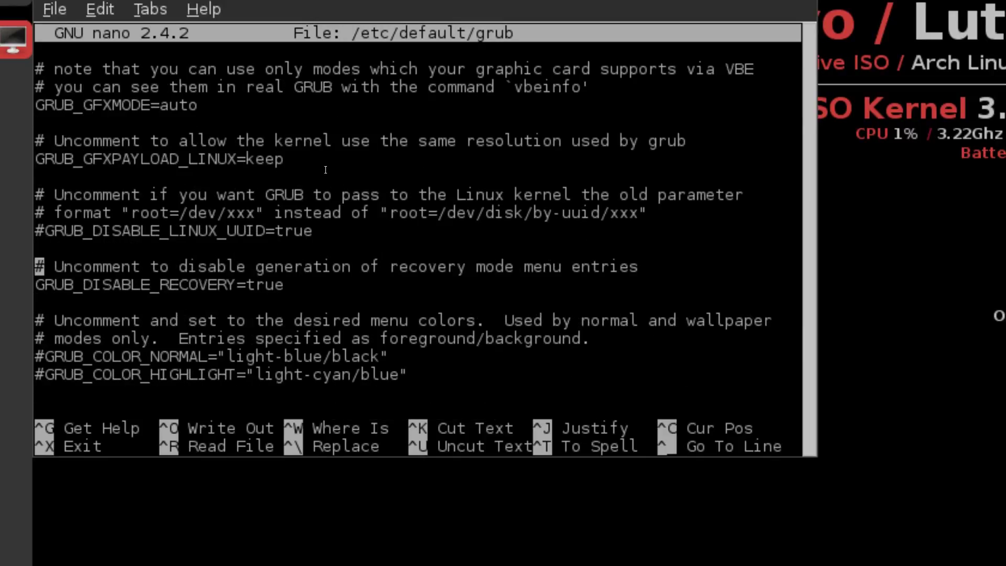
key(Up)
key(Down)
key(Down)
key(Up)
key(Up)
key(Up)
key(Up)
key(Up)
key(Up)
key(Up)
key(Up)
key(Up)
key(Up)
key(Up)
key(Up)
key(Down)
key(Down)
key(Down)
key(Up)
Change GRUB_GFXMODE from auto to 1024x768 and save the file
key(End)
key(BackSpace)
key(BackSpace)
key(BackSpace)
key(BackSpace)
text(1024x768)
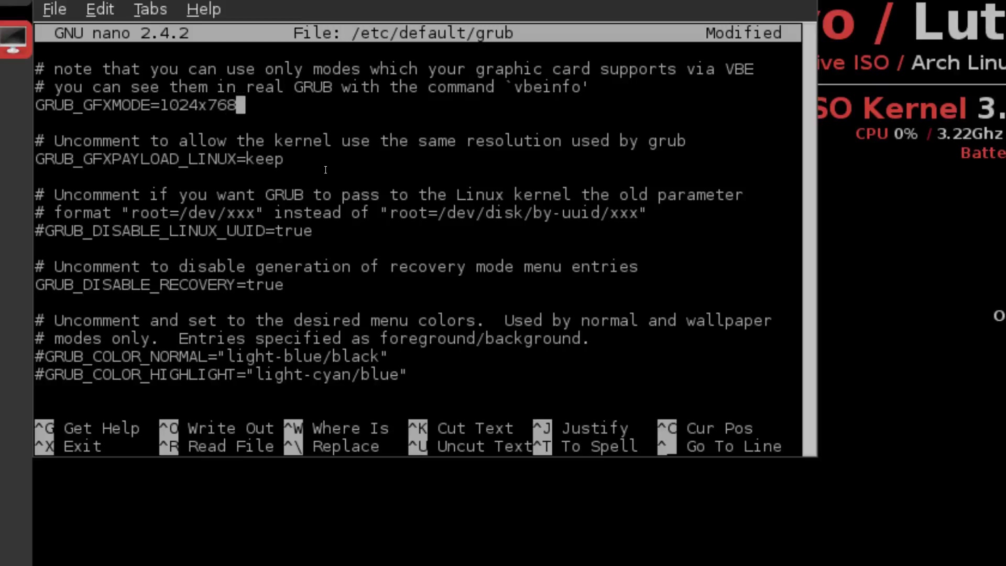
key(ctrl+o)
key(Return)
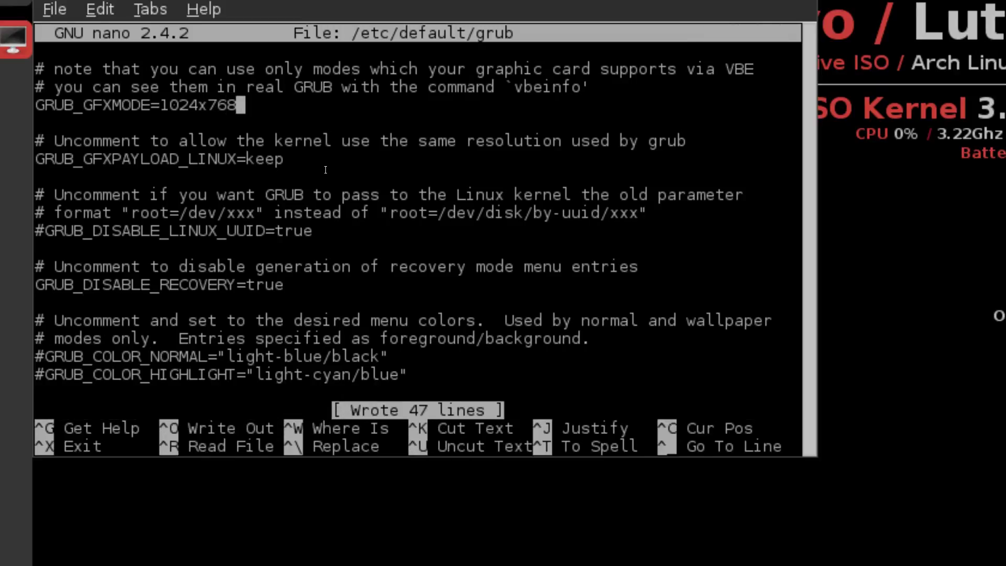
key(ctrl+x)
text(grub-mkc)
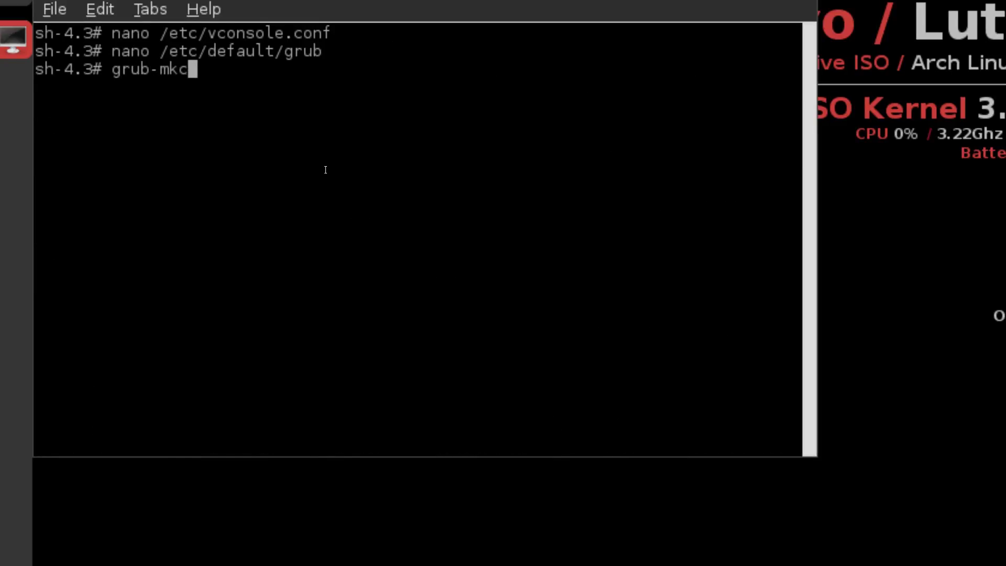
Regenerate the GRUB config with grub-mkconfig -o /boot/grub/grub.cfg
key(Tab)
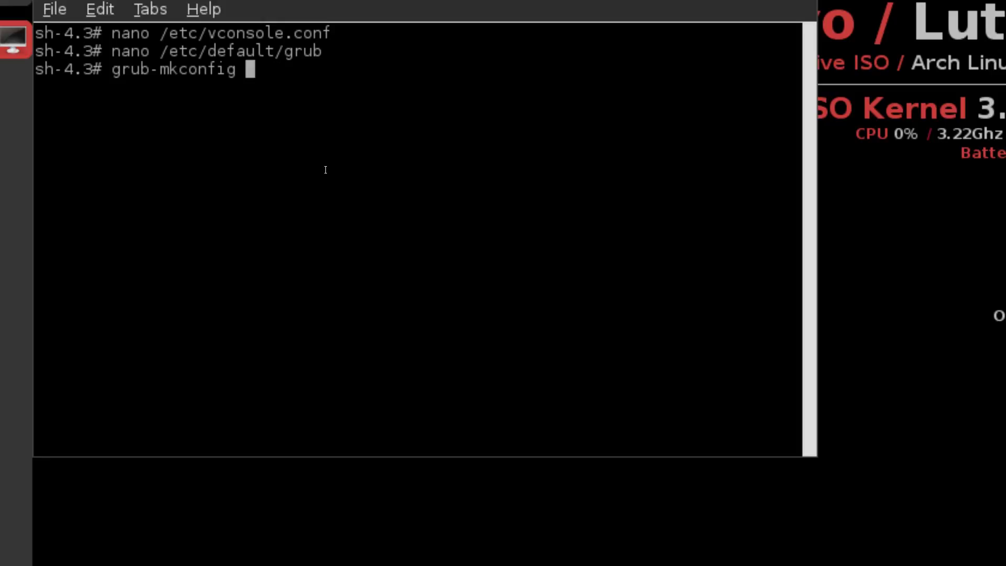
text(-o /bo)
key(Tab)
text(gr)
key(Tab)
text(gr)
key(Tab)
text(.)
key(Tab)
key(Return)
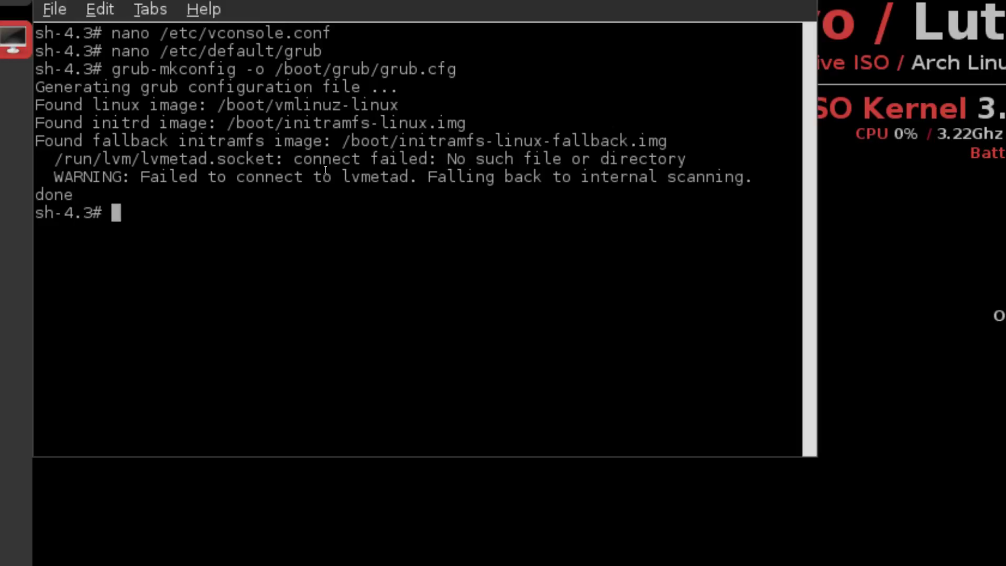
Leave the chroot, recursively unmount /mnt with umount /mnt/ -R, and close the terminal
text(exit)
key(Return)
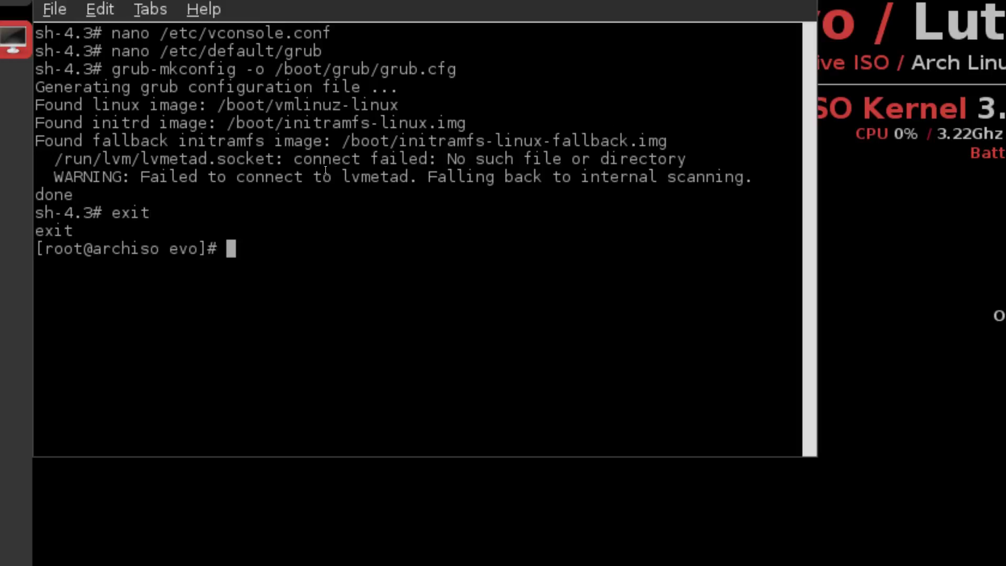
text(umount)
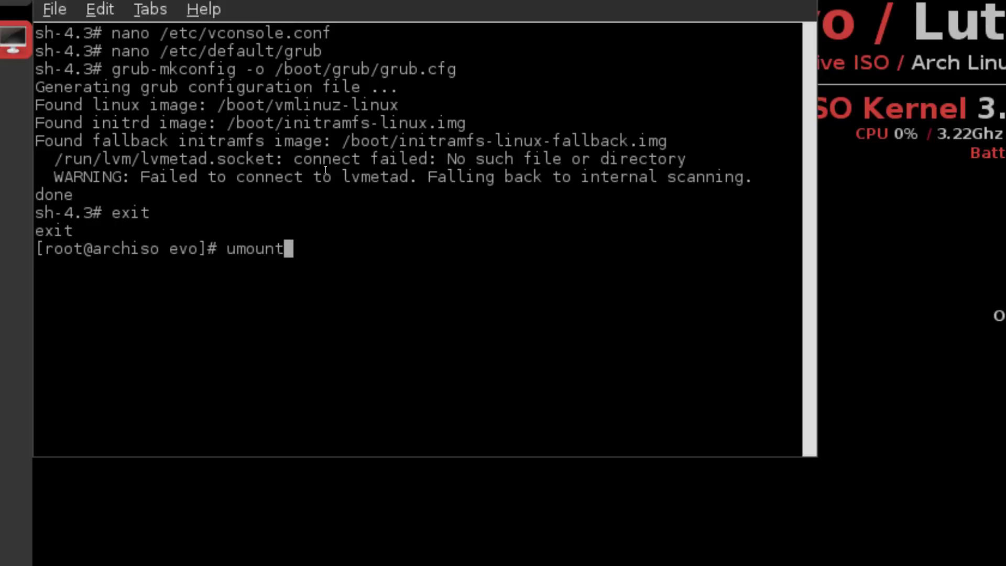
text( /mnt/ -R)
key(Return)
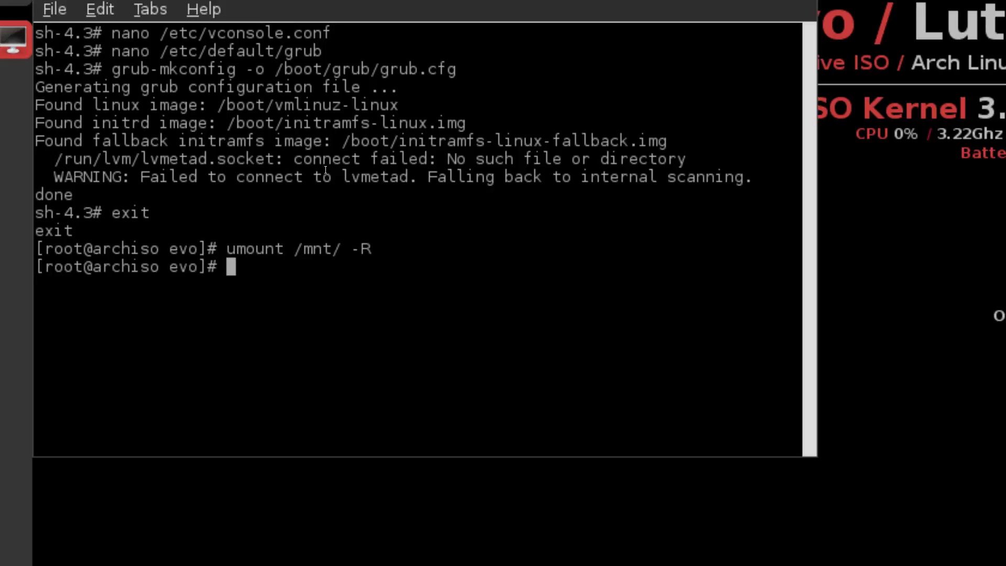
text(exit)
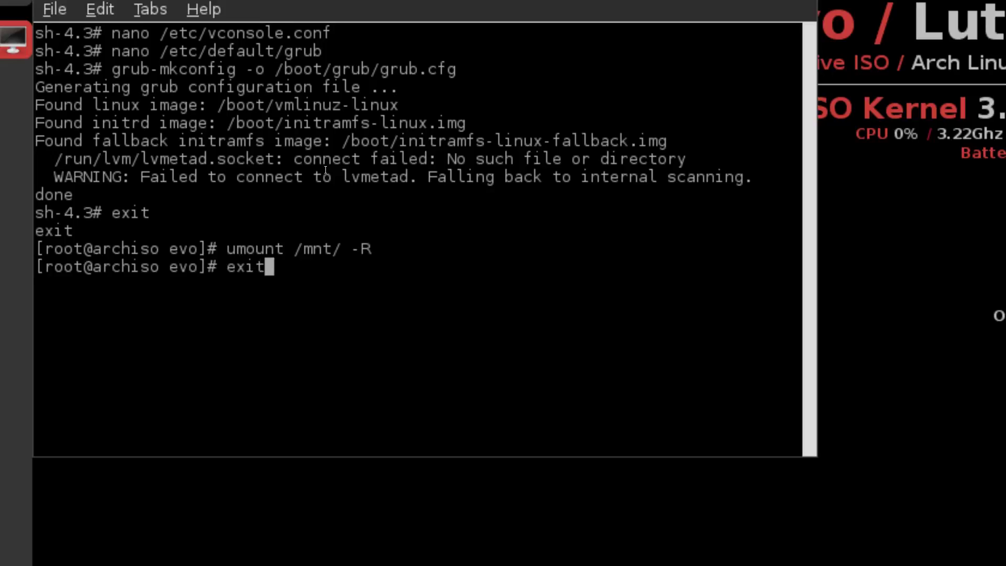
key(Return)
text(exit)
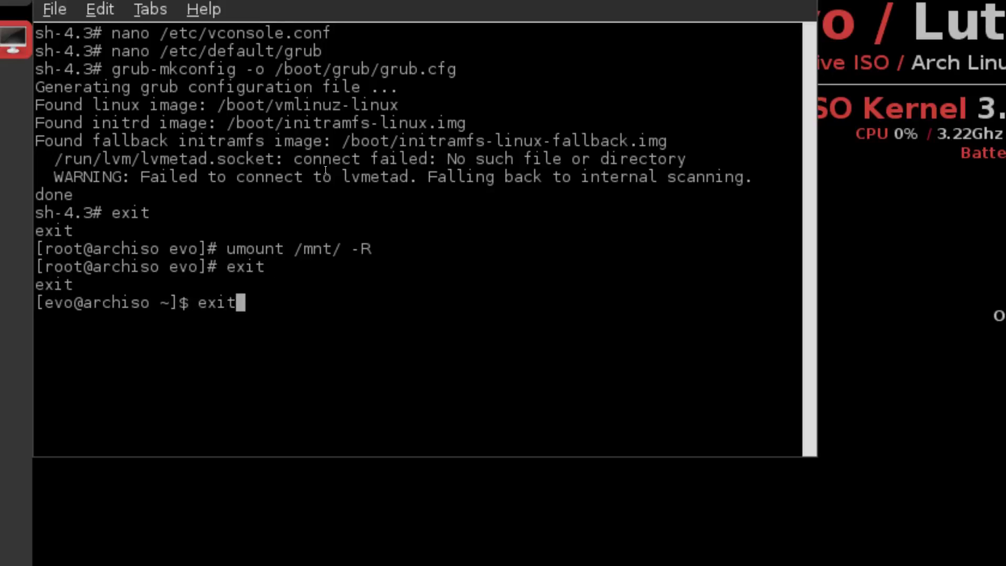
key(Return)
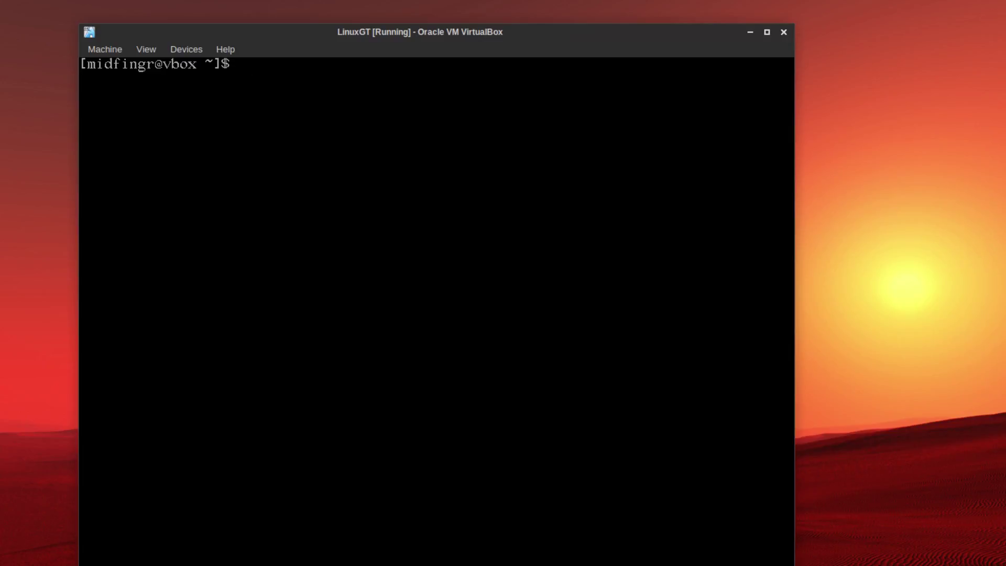
Sync the package databases with sudo pacman -Syy
text(sudo pacman -Syy)
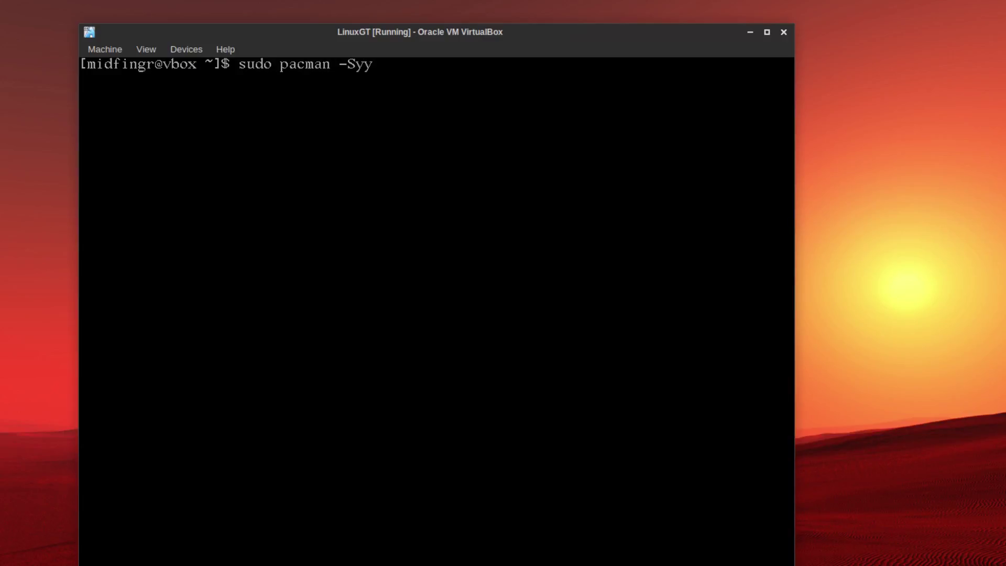
key(Return)
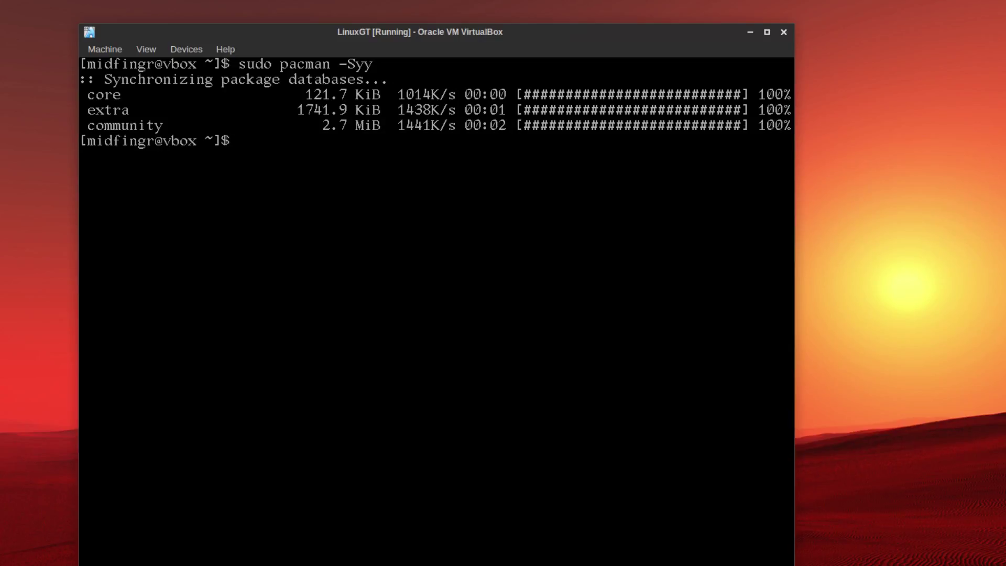
Install git with sudo pacman -S git and accept the installation
key(Up)
key(BackSpace)
key(BackSpace)
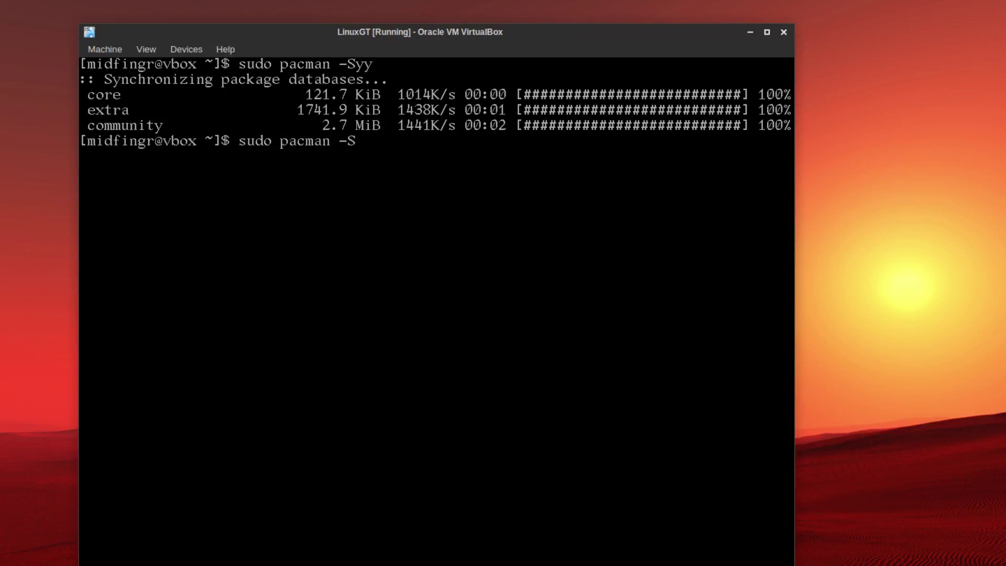
text(git)
key(Return)
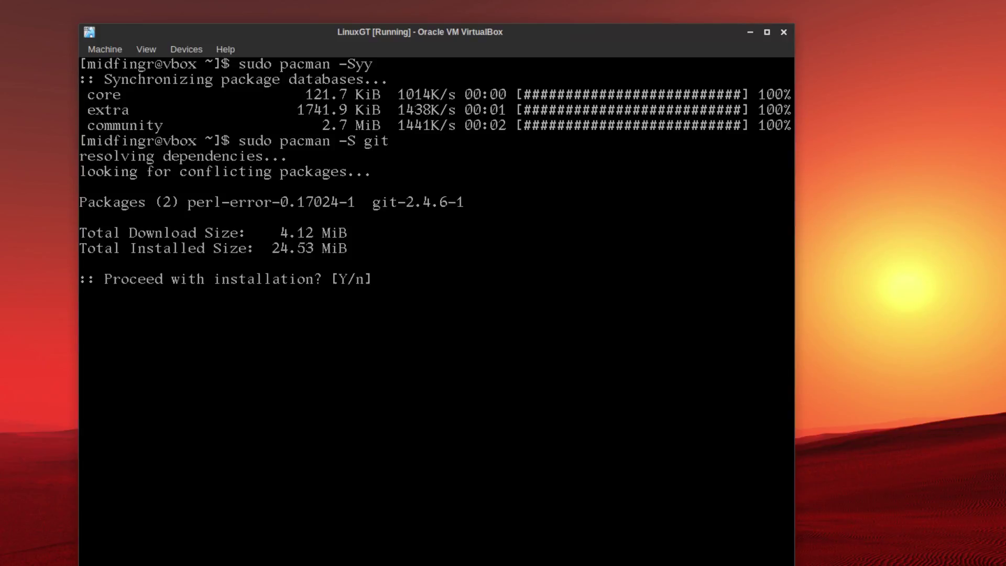
key(Return)
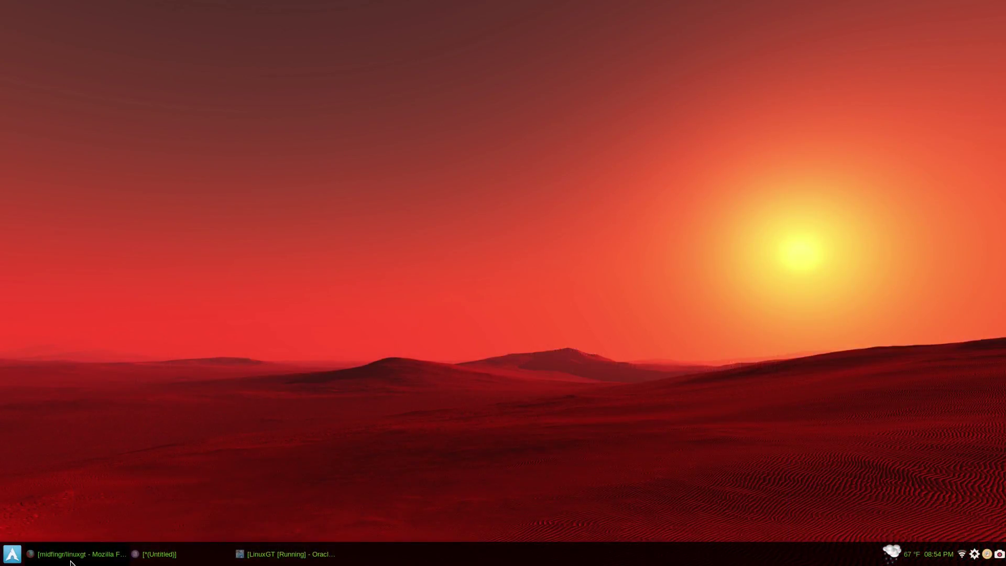
Scroll through the linuxgt GitHub repository's folders in Firefox, then minimize the browser
click(71, 556)
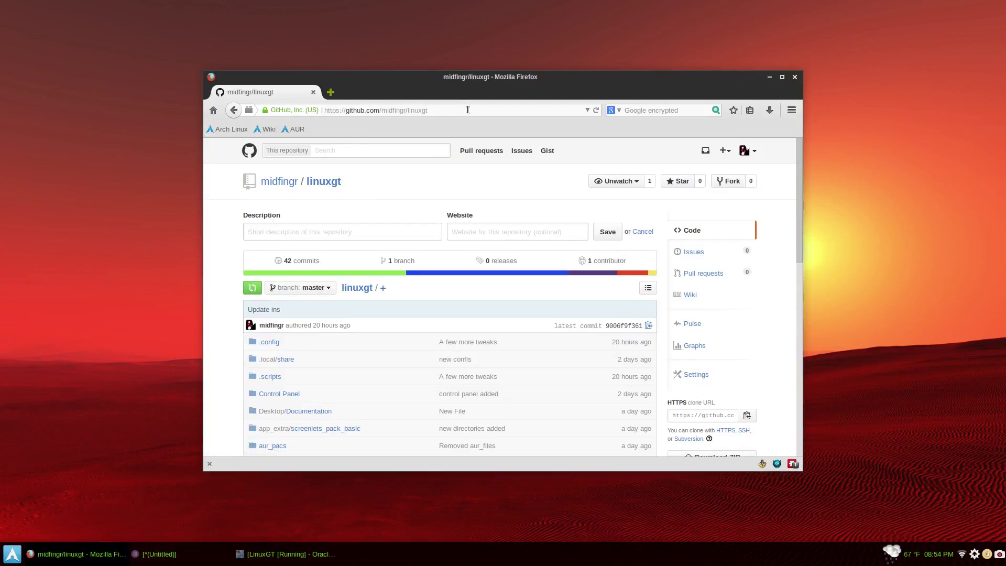
scroll(435, 364, down, 5)
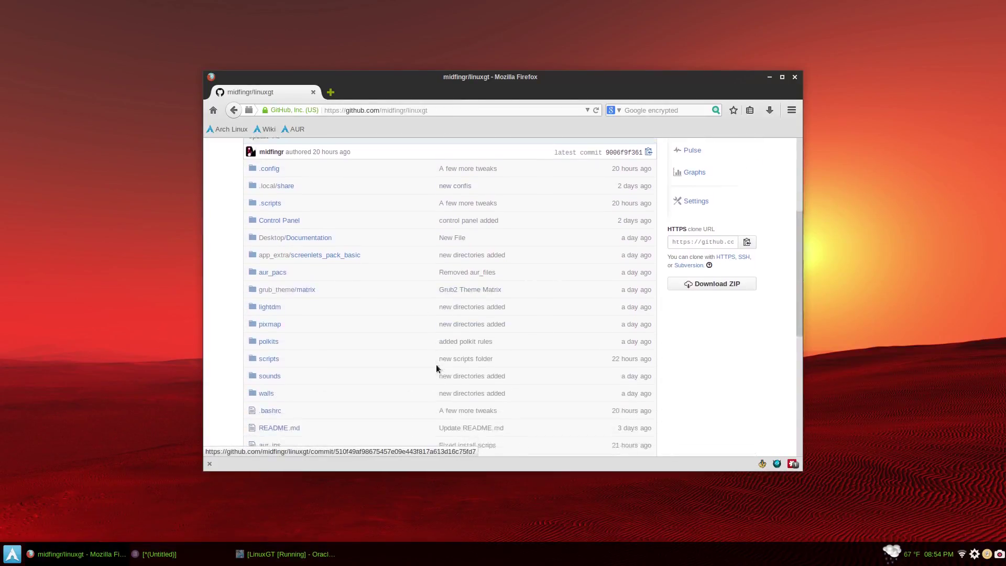
scroll(435, 391, down, 4)
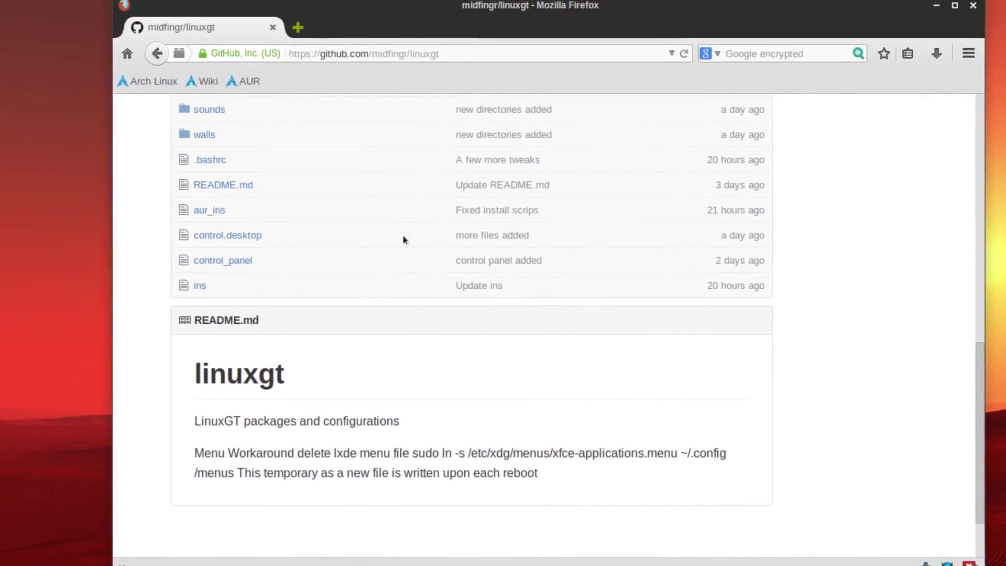
scroll(375, 170, up, 3)
scroll(403, 232, up, 6)
scroll(403, 232, down, 3)
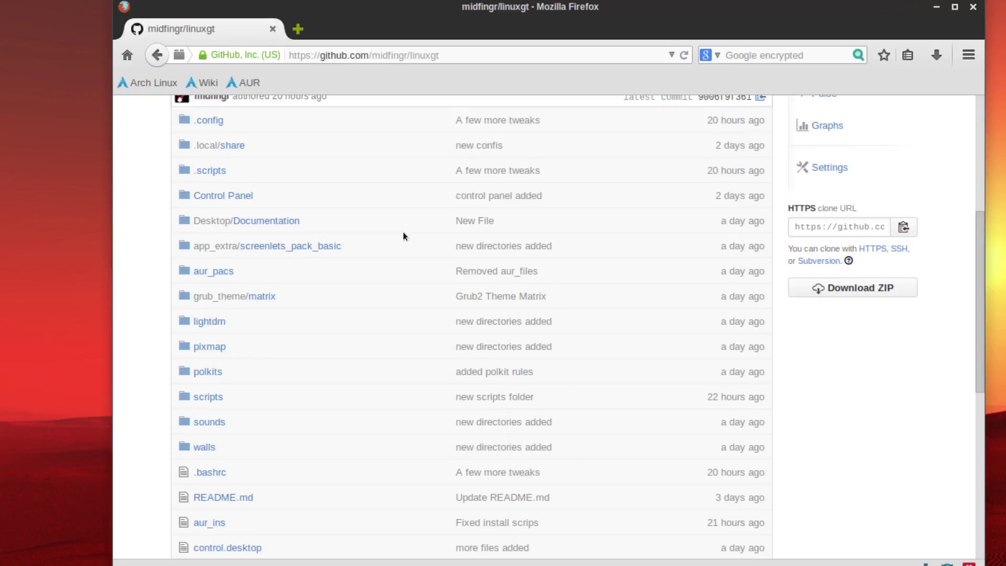
scroll(403, 232, up, 5)
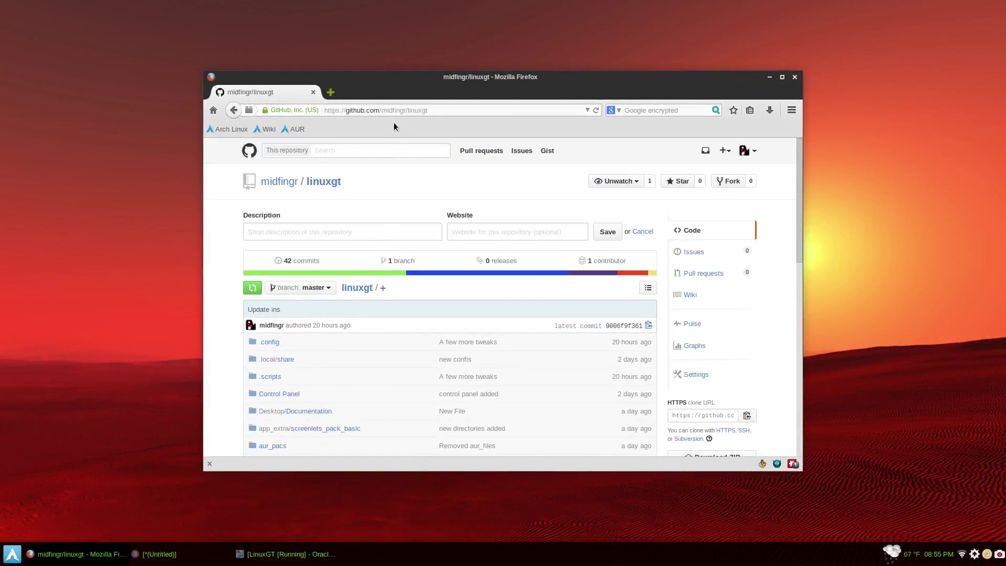
scroll(381, 214, down, 5)
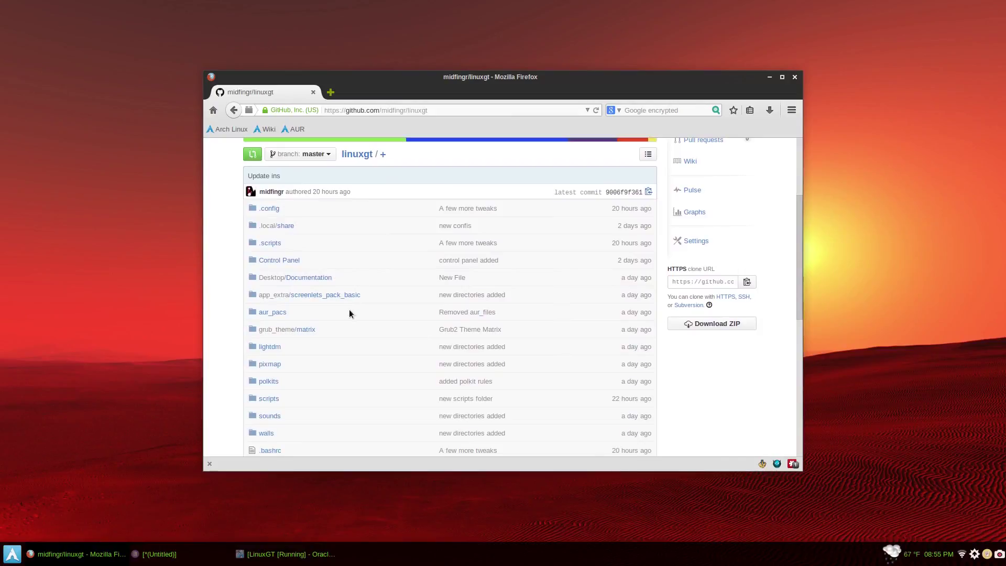
scroll(353, 245, up, 5)
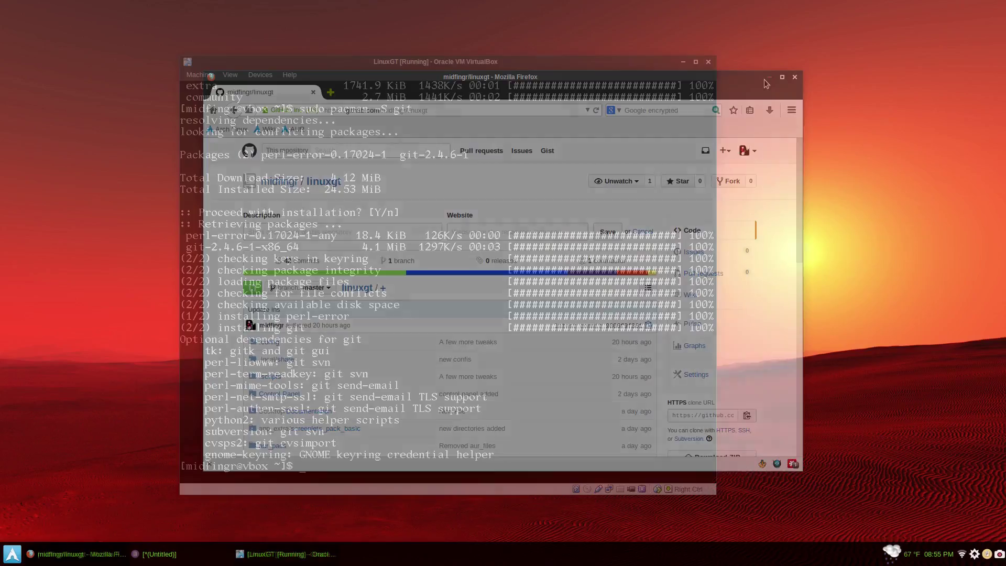
click(769, 78)
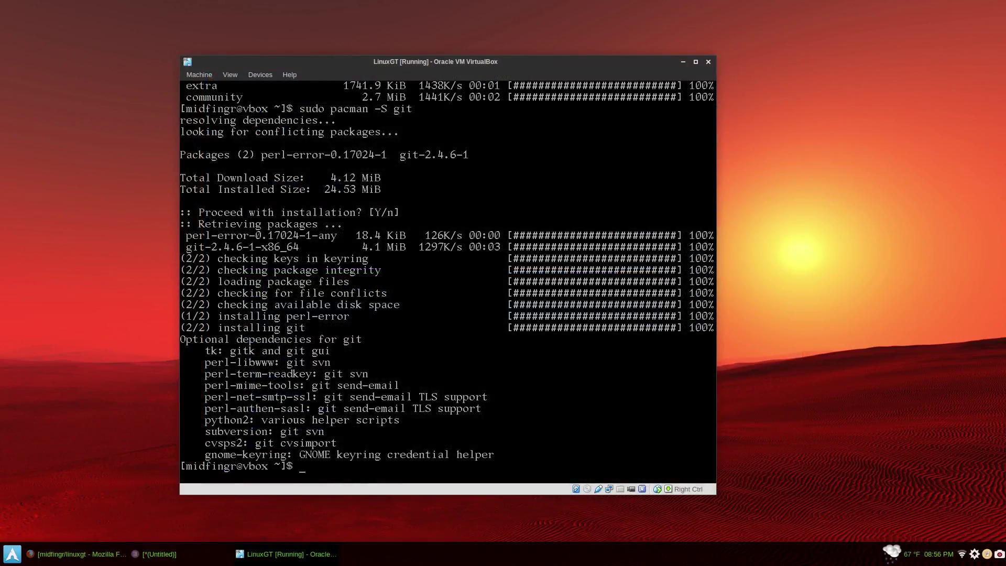
key(ctrl+l)
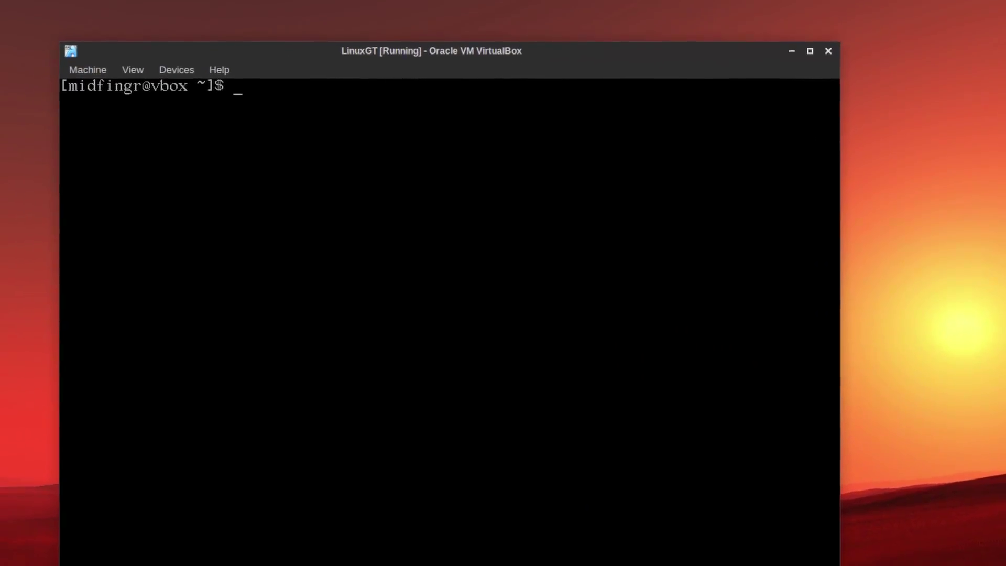
text(git clo)
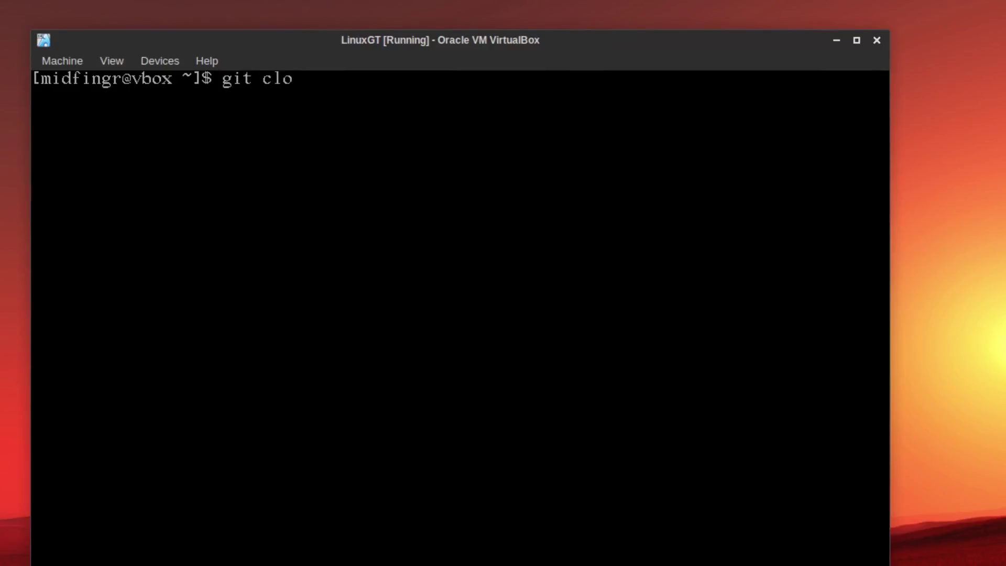
text(ne https://g)
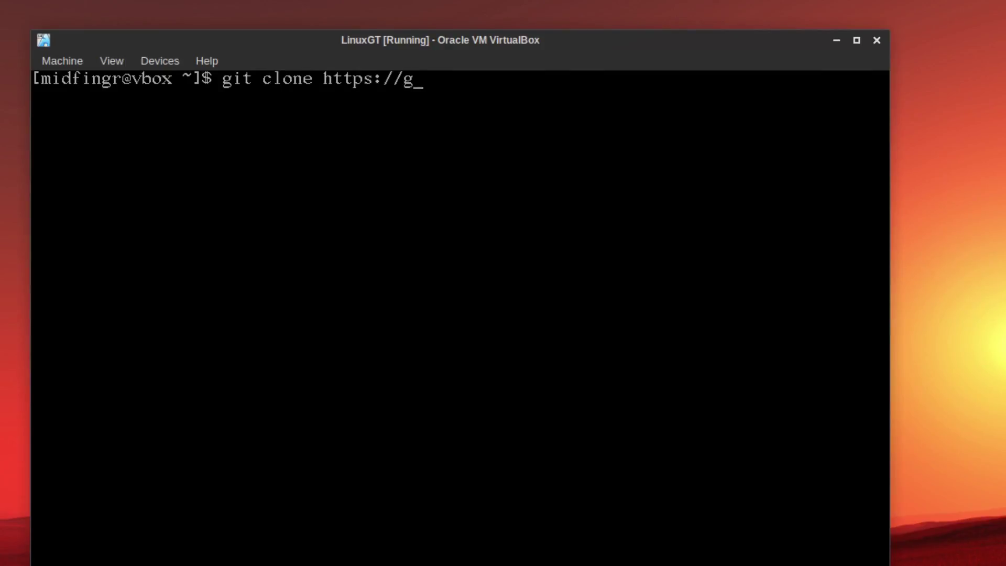
text(ithub.com)
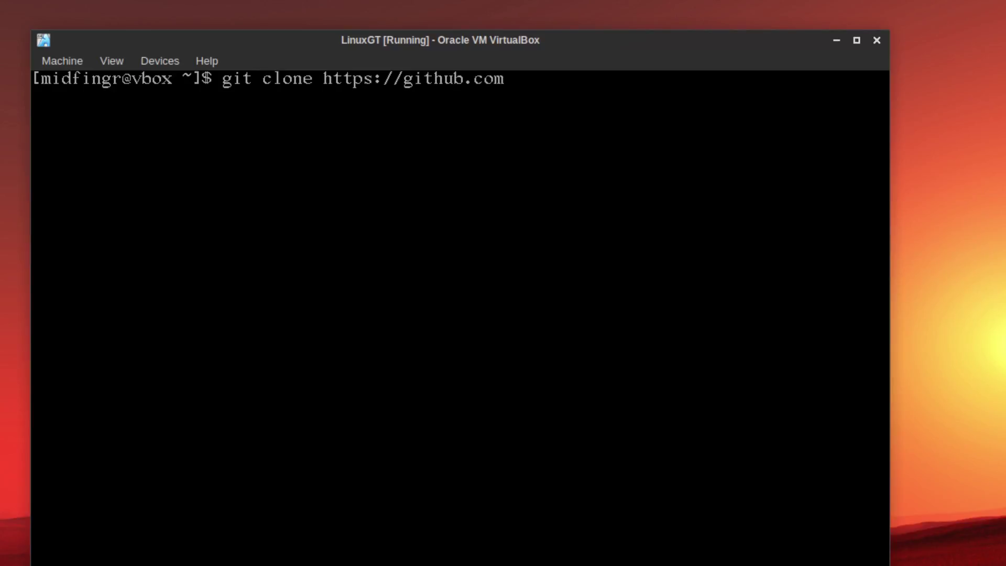
text(/midfingr/linuxgt)
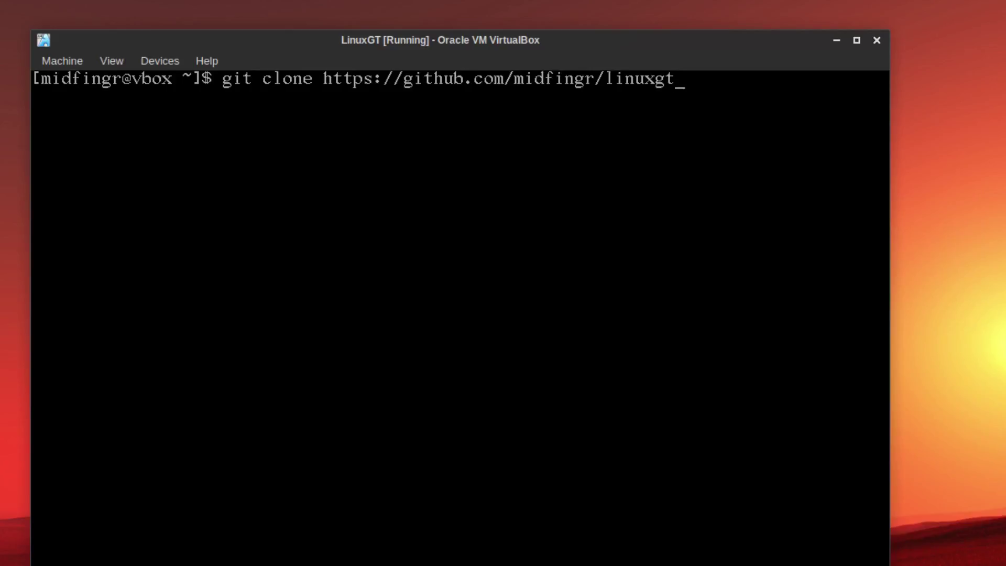
key(Return)
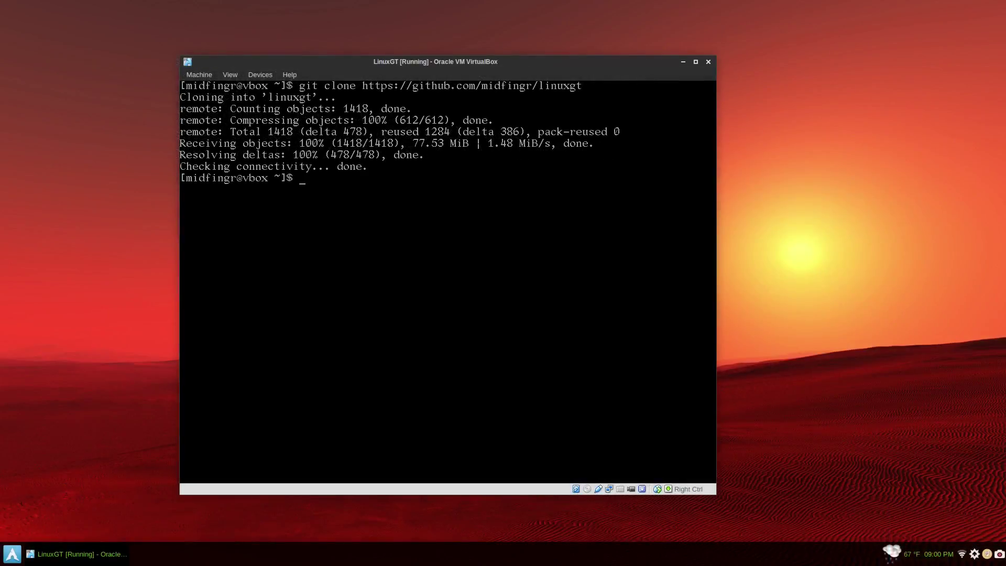
text(ls)
key(Return)
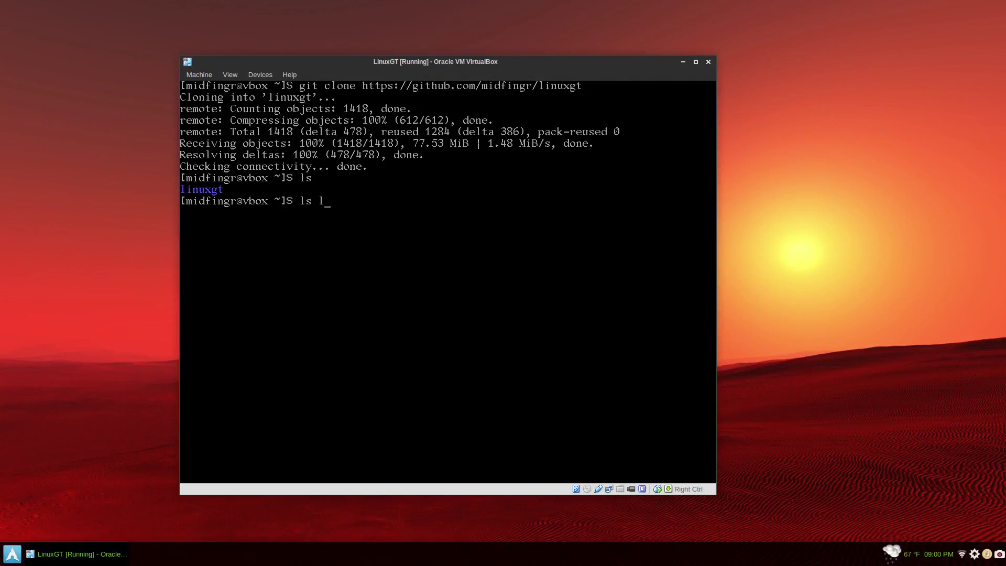
text(ls linuxgt/)
key(Return)
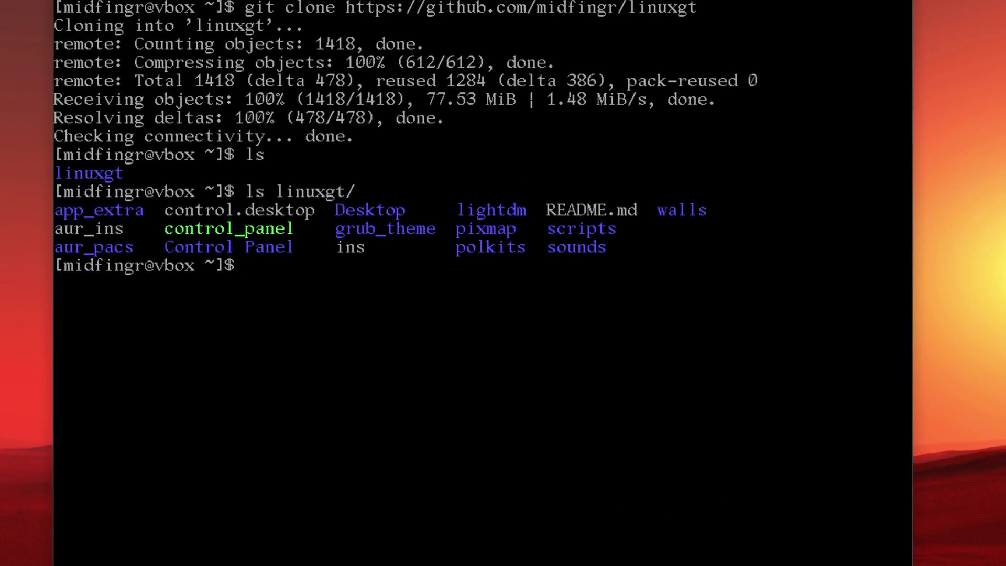
Make linuxgt/ins executable with chmod +x and run the script
text(chmod +x )
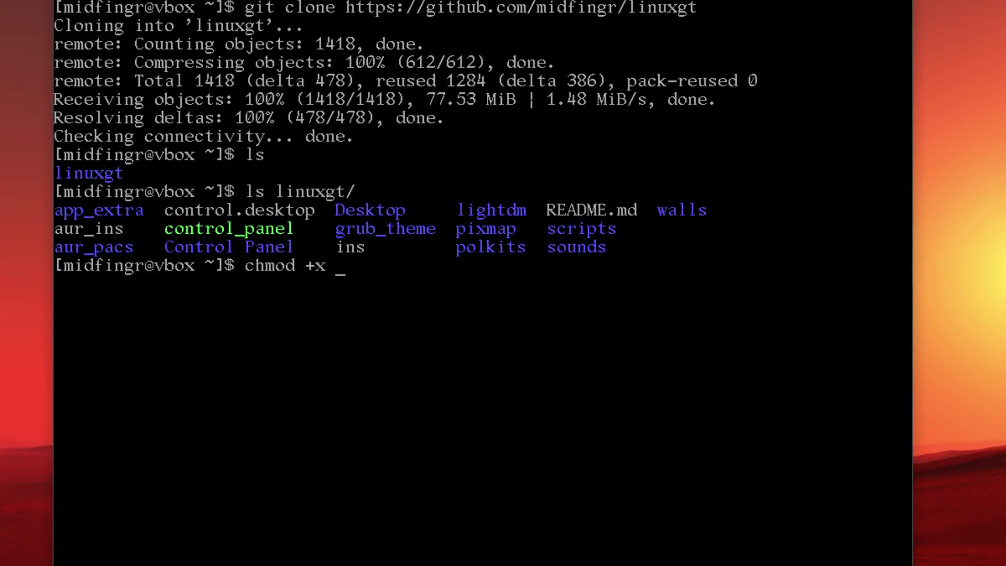
text(li)
key(Tab)
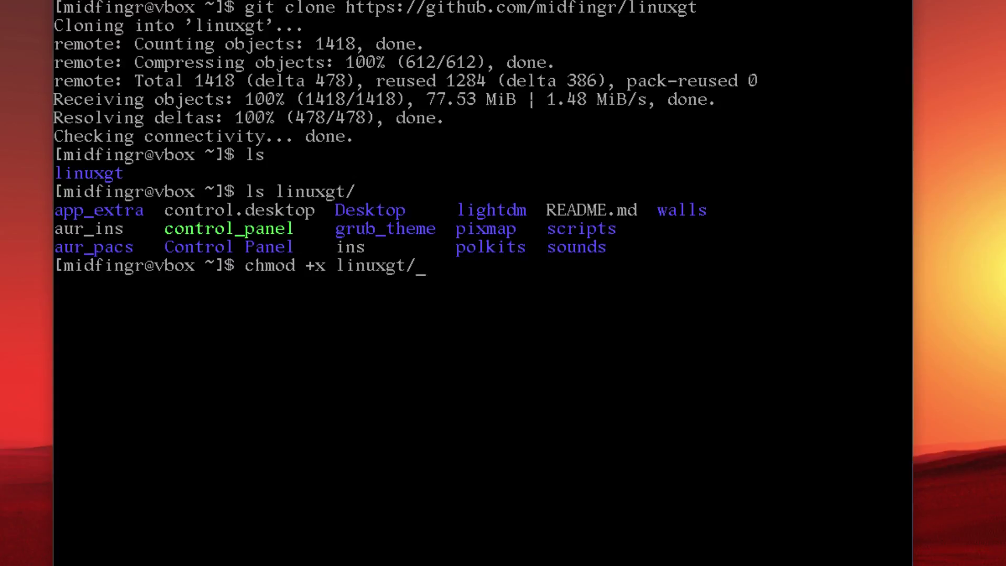
text(ins)
key(Return)
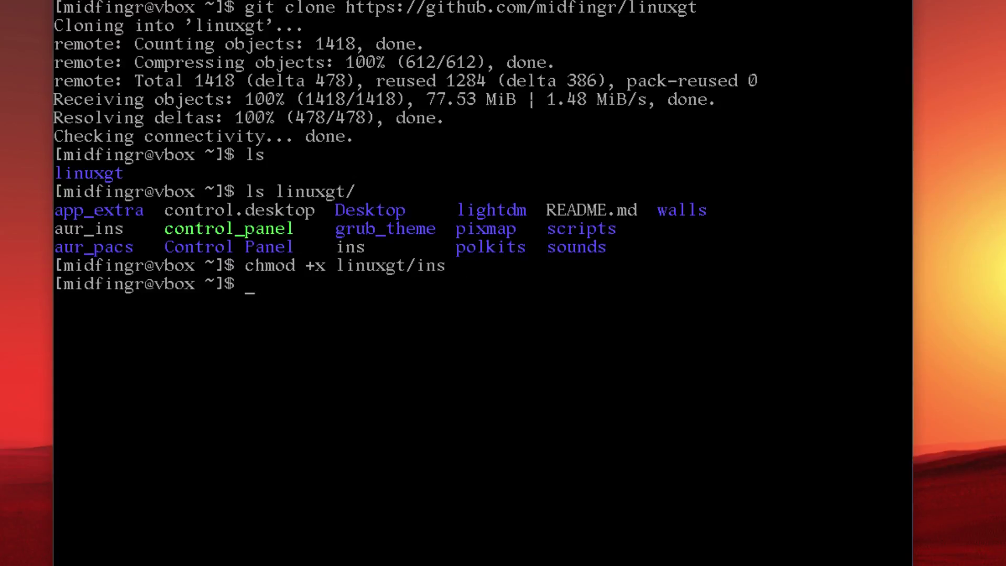
key(Up)
key(Home)
key(Delete)
key(Delete)
key(Delete)
key(Delete)
key(Delete)
key(Delete)
key(Delete)
key(Delete)
key(Delete)
key(Return)
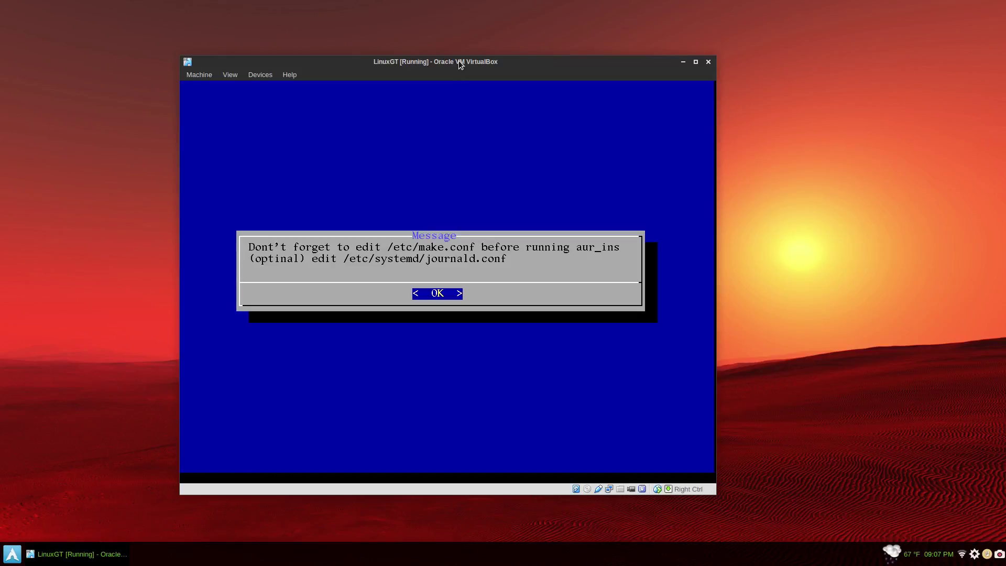
Once the ins script finishes installing, dismiss the make.conf reminder to reach the tty2 login
key(Return)
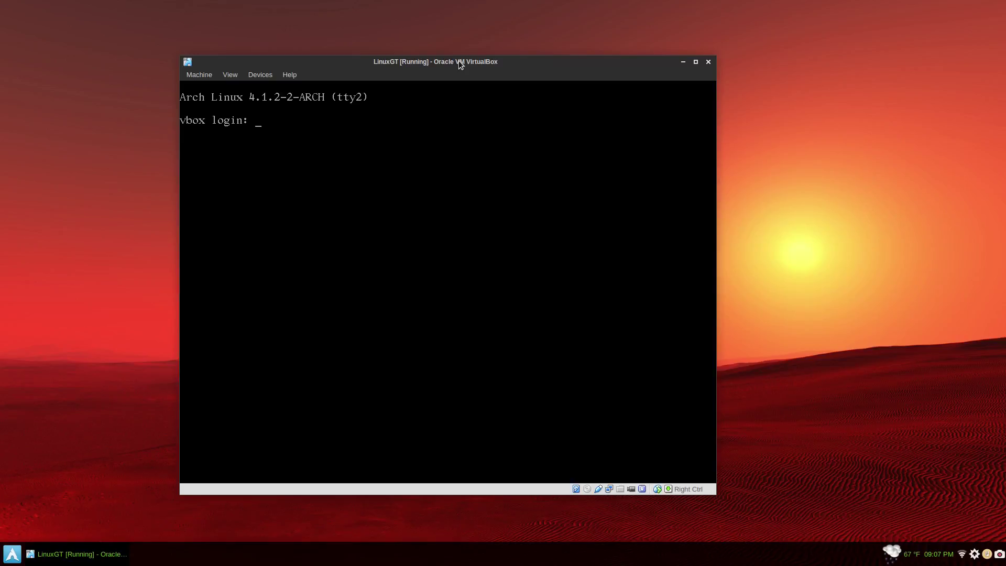
Log in with the user name and open /etc/makepkg.conf in nano with sudo
text(midfingr)
key(Return)
key(Return)
text(sudo )
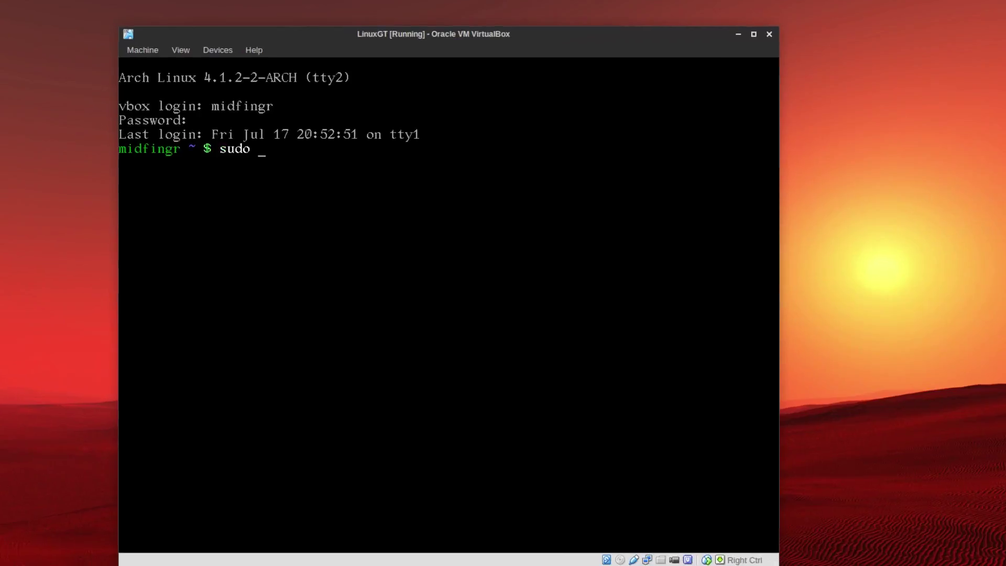
text(nano /etc/makepkg.conf)
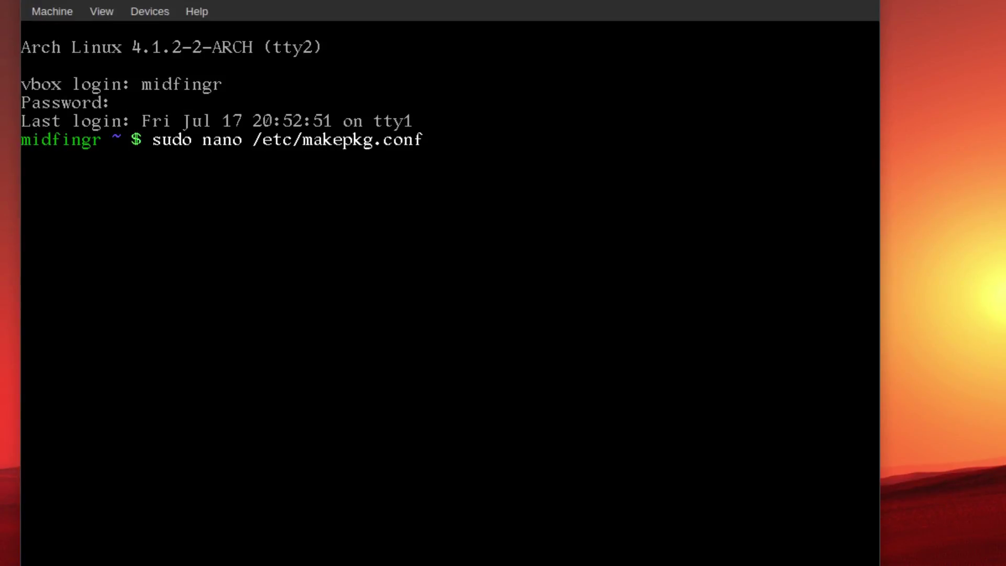
key(Return)
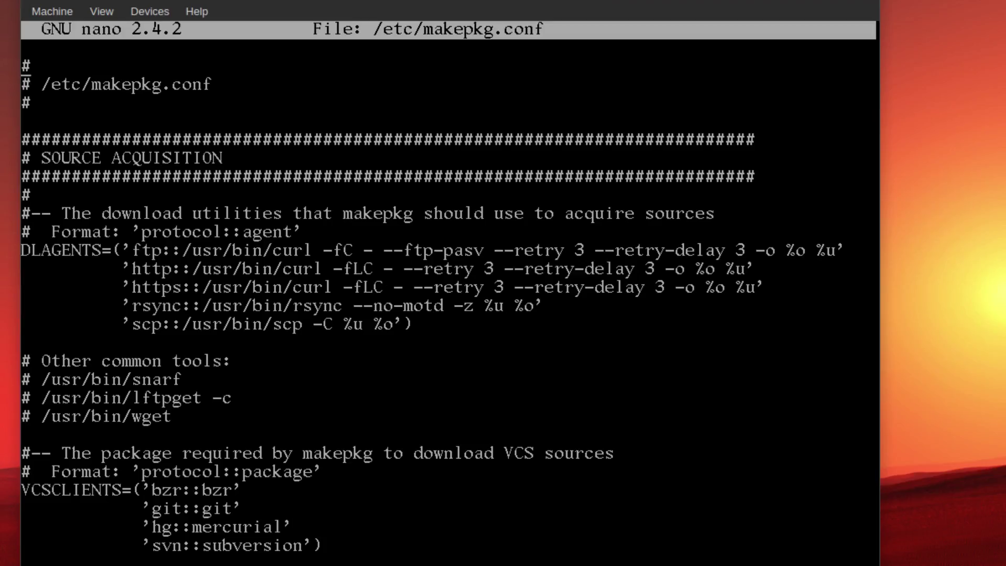
Uncomment MAKEFLAGS with -j7 and enable the BUILDDIR=/tmp/makepkg line
key(Down)
key(Down)
key(Down)
key(Down)
key(Down)
key(Down)
key(Down)
key(Down)
key(Down)
key(Down)
key(Down)
key(Down)
key(Down)
key(Down)
key(Down)
key(Down)
key(Down)
key(Down)
key(Down)
key(Down)
key(Down)
key(Down)
key(Down)
key(Down)
key(Down)
key(Down)
key(Down)
key(Down)
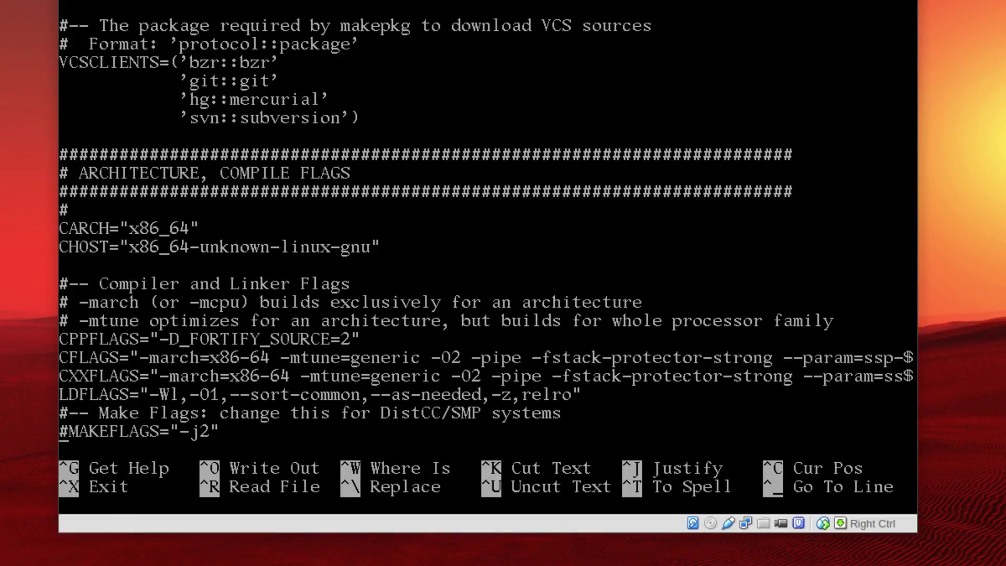
key(Delete)
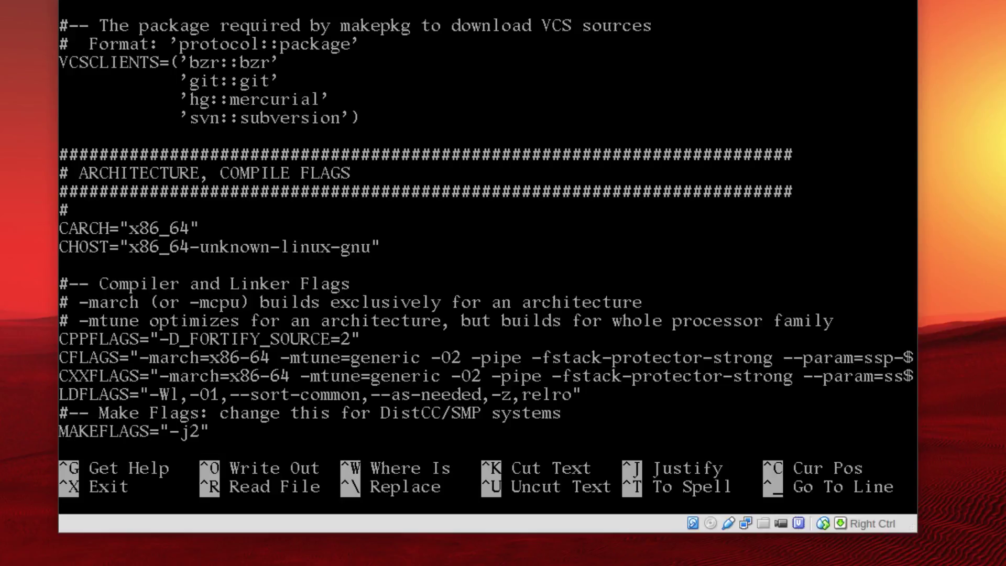
key(Right)
key(Right)
key(Delete)
text(7)
key(Page_Down)
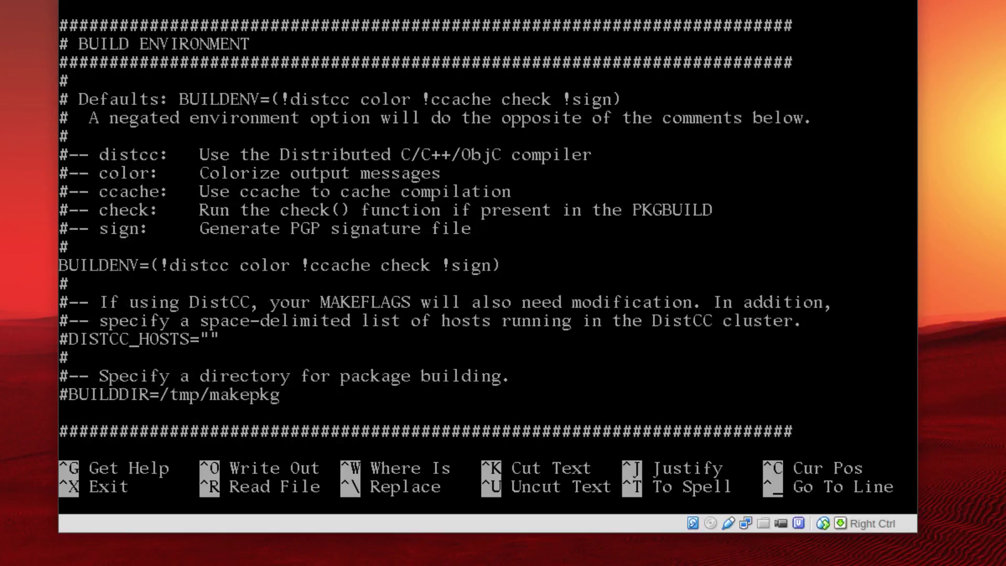
key(Down)
key(Down)
key(Down)
key(Down)
key(Down)
key(Down)
key(Down)
key(Delete)
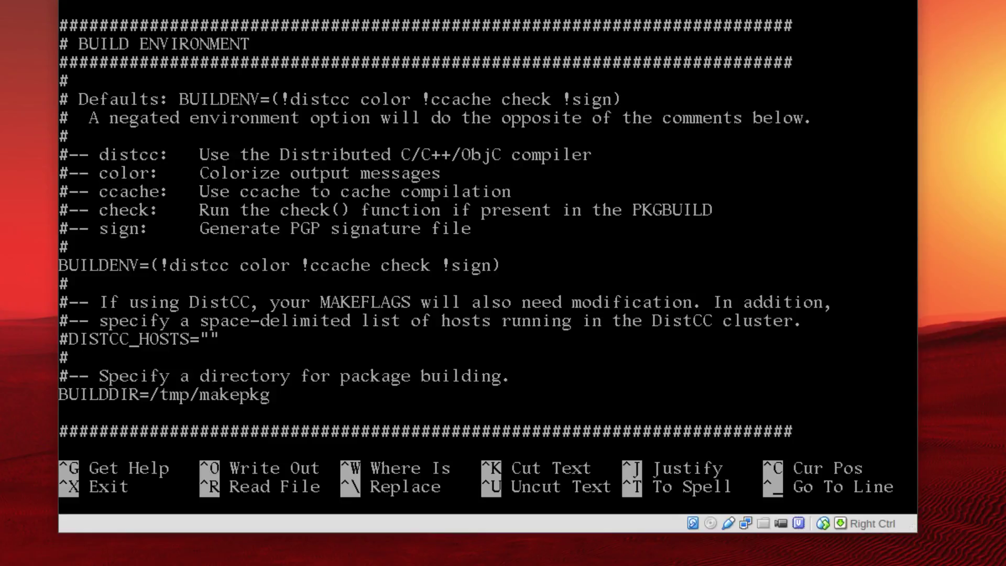
Add -T 6 to the xz options on the COMPRESSXZ line
key(Down)
key(Down)
key(Down)
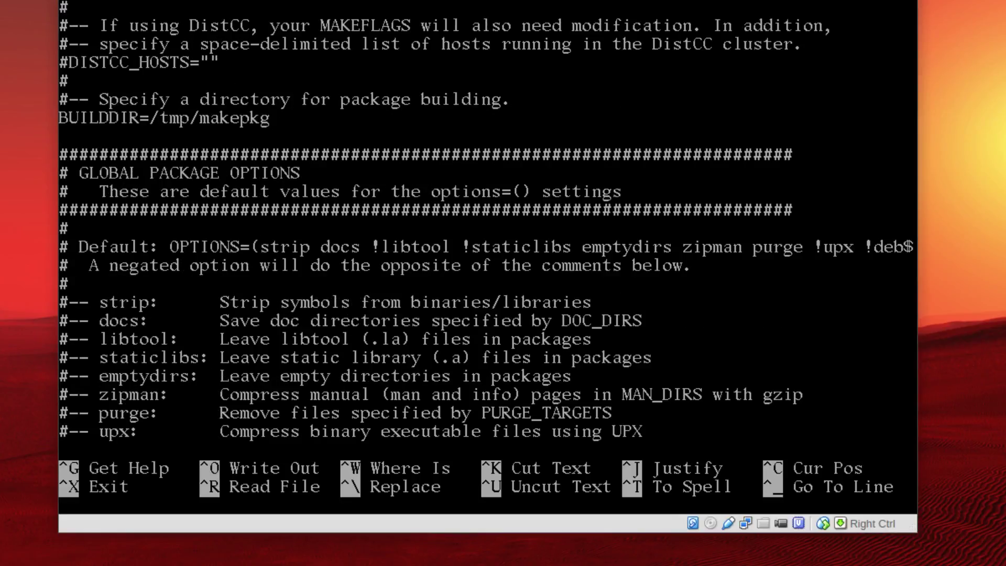
key(Down)
key(Down)
key(Down)
key(Down)
key(Down)
key(Down)
key(Down)
key(Down)
key(Down)
key(Down)
key(Down)
key(Down)
key(Down)
key(Down)
key(Down)
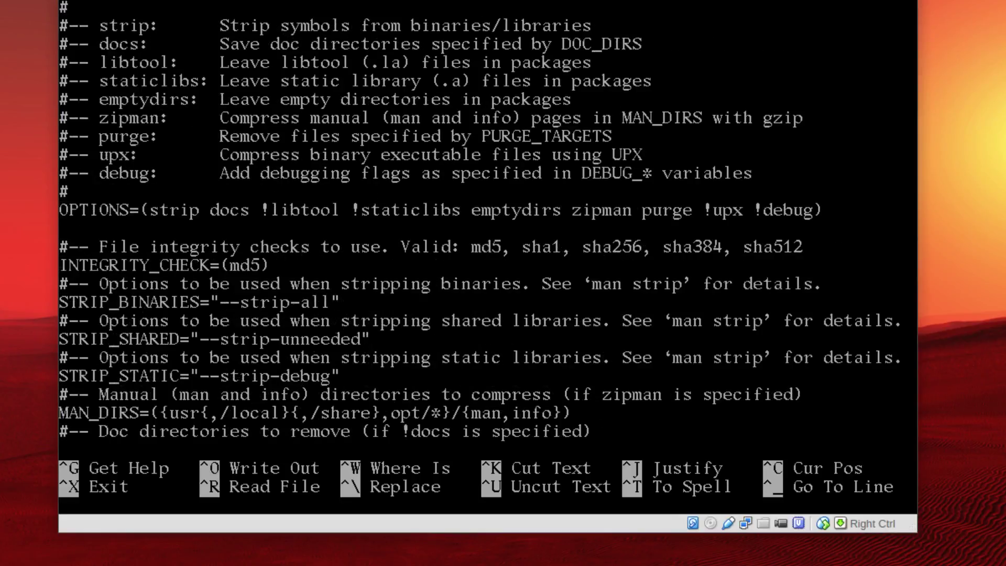
key(Down)
key(Down)
key(Down)
key(Down)
key(Down)
key(Down)
key(Down)
key(Down)
key(Down)
key(Down)
key(Down)
key(Down)
key(Down)
key(Down)
key(Down)
key(Down)
key(Down)
key(Down)
key(Down)
key(Down)
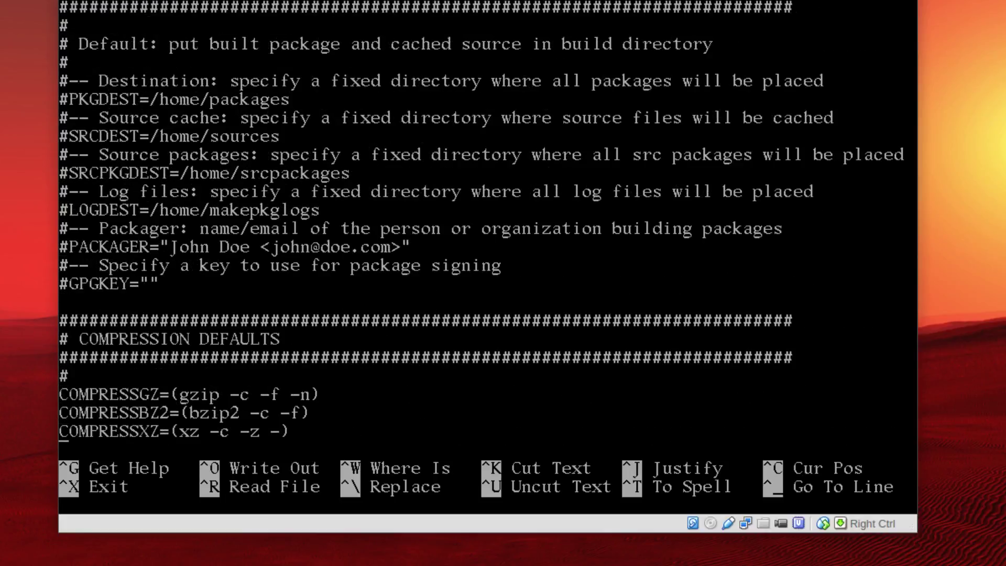
key(Down)
key(Up)
key(Right)
key(Right)
key(Right)
key(Right)
key(Right)
key(Right)
key(Right)
key(Right)
key(Right)
key(Right)
key(Right)
key(Right)
key(Right)
key(Right)
key(Right)
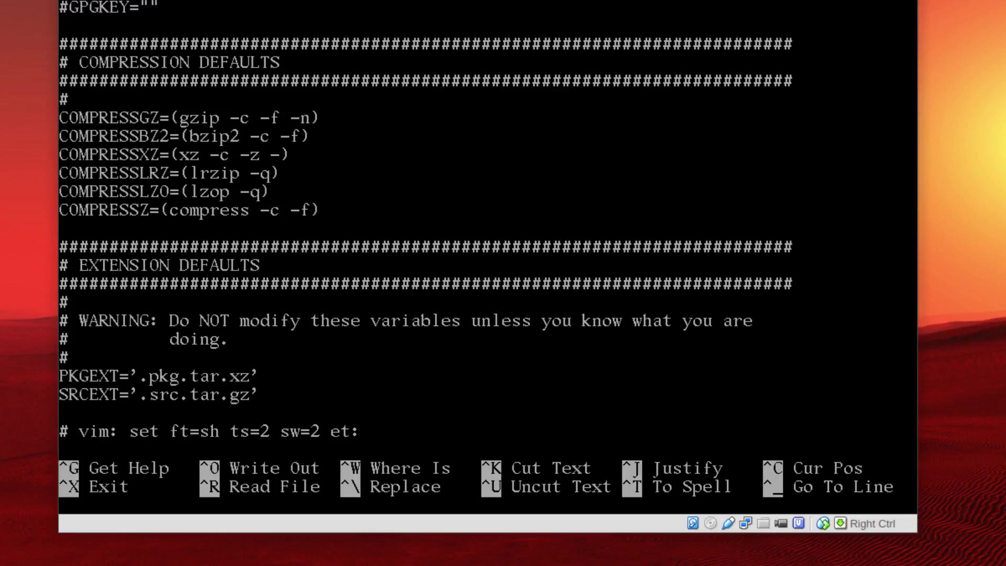
text(-T 6 -)
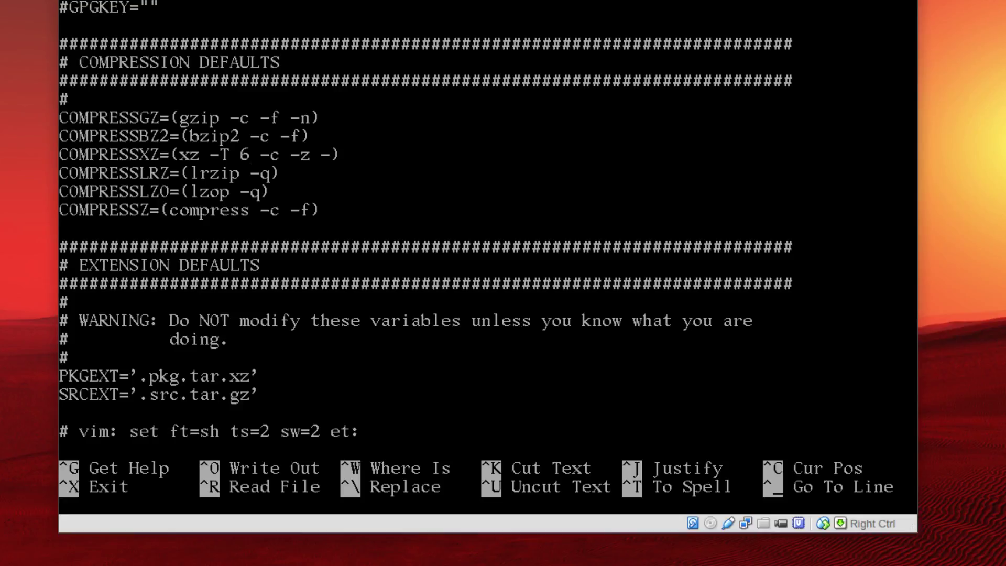
Save makepkg.conf and exit nano
key(ctrl+o)
key(Return)
key(ctrl+x)
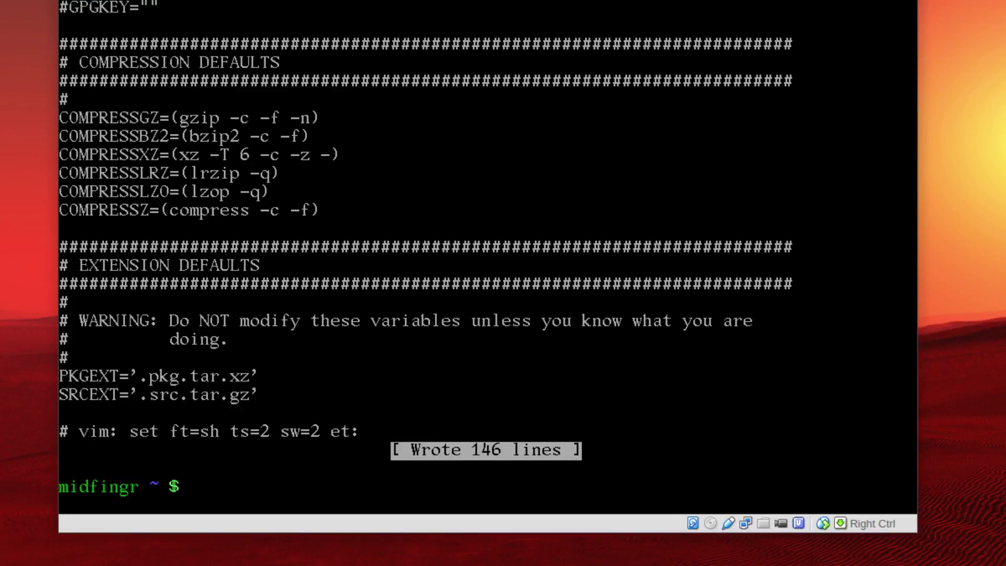
text(sudo nano /etc/)
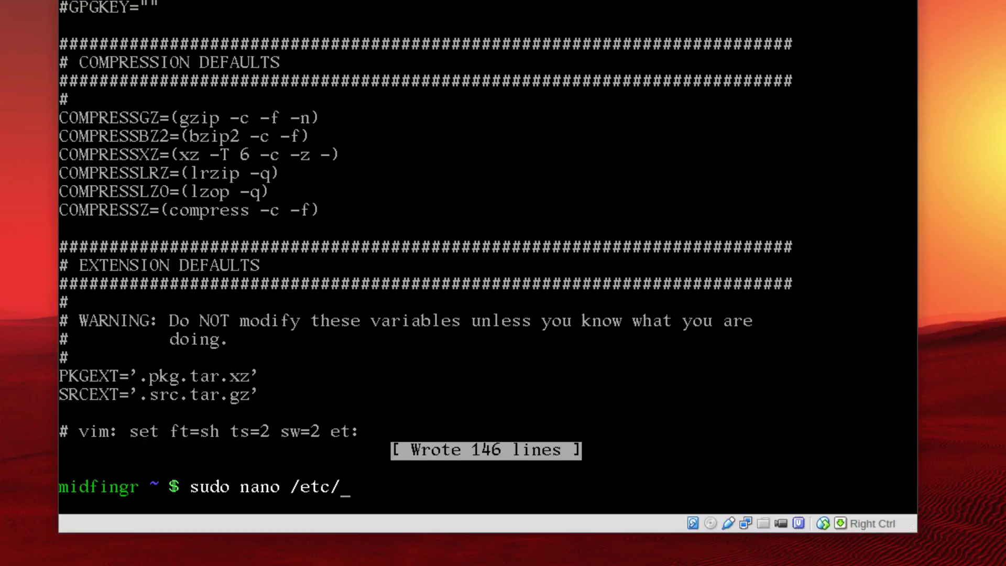
text(syste)
Open /etc/systemd/journald.conf in nano with sudo
key(Tab)
text(journald)
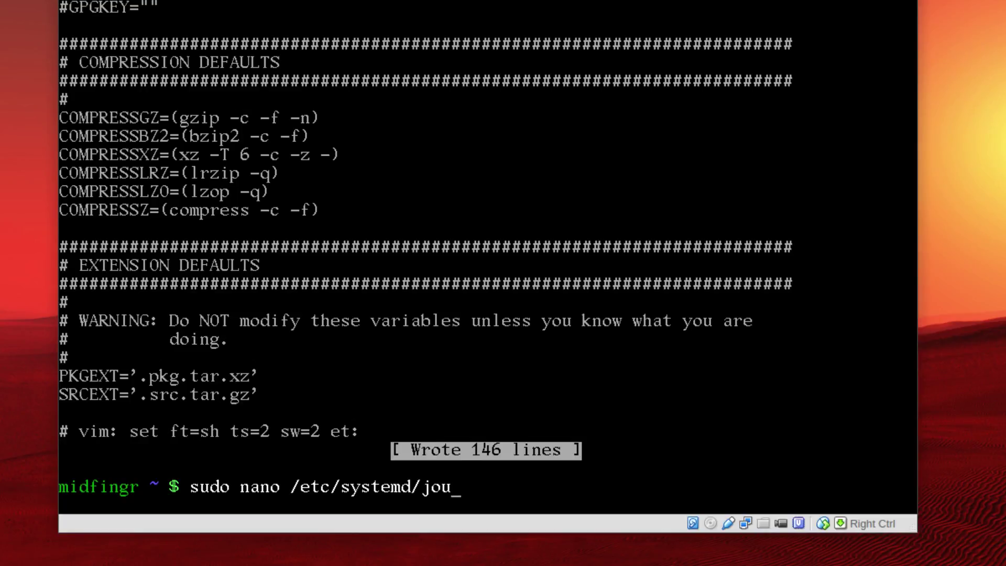
key(Tab)
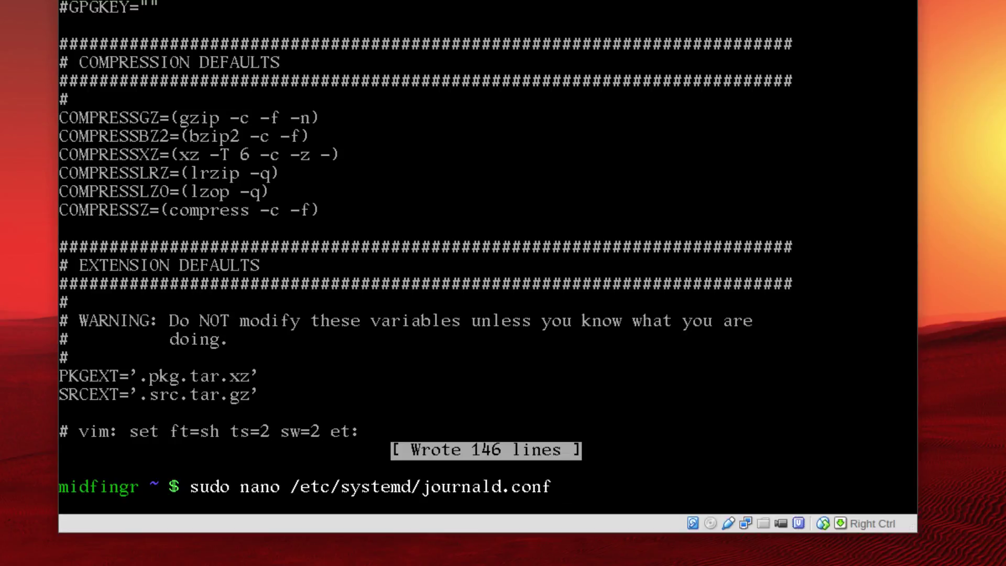
key(Return)
Uncomment SystemMaxUse, set it to 50M, and save journald.conf
click(63, 211)
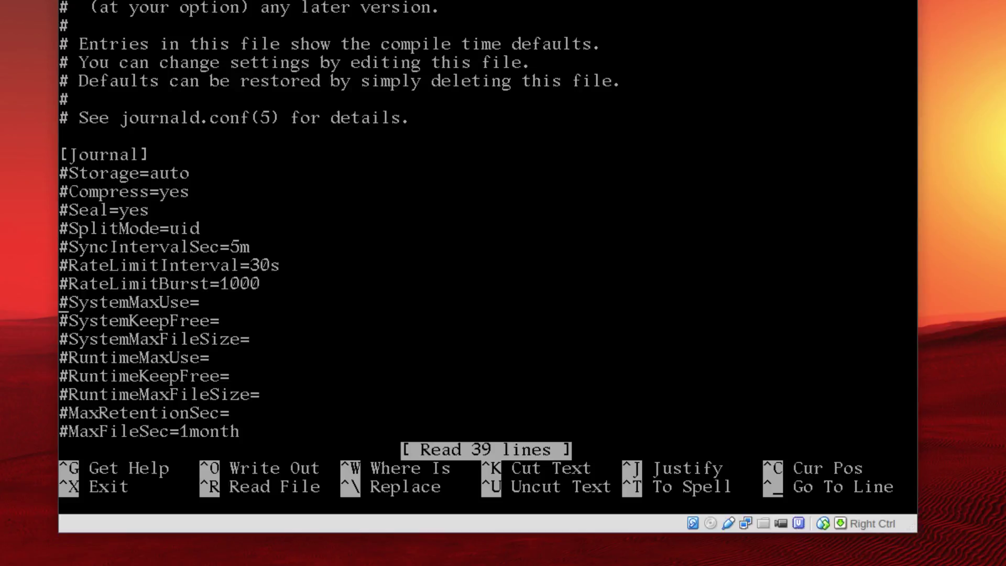
key(Delete)
key(End)
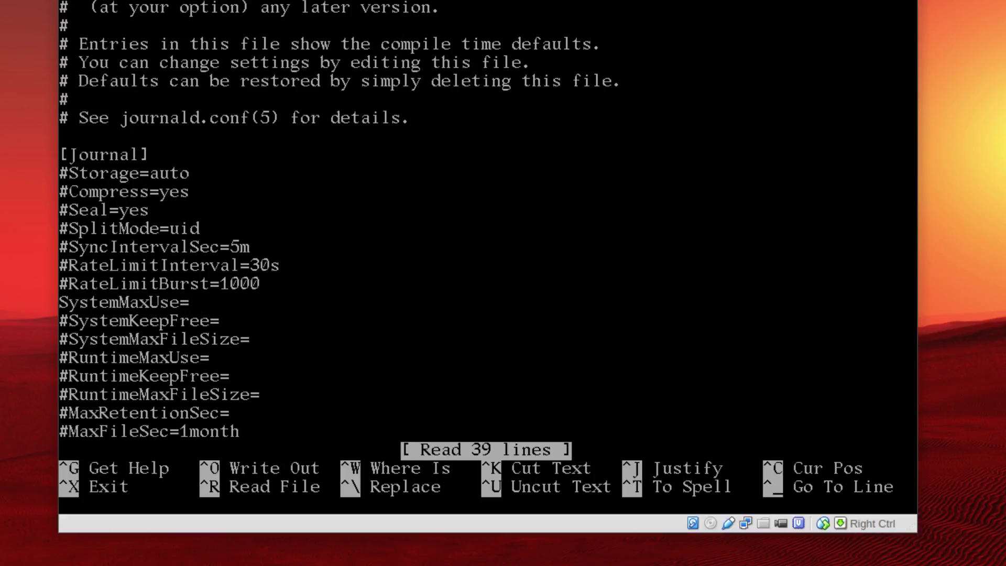
text(50)
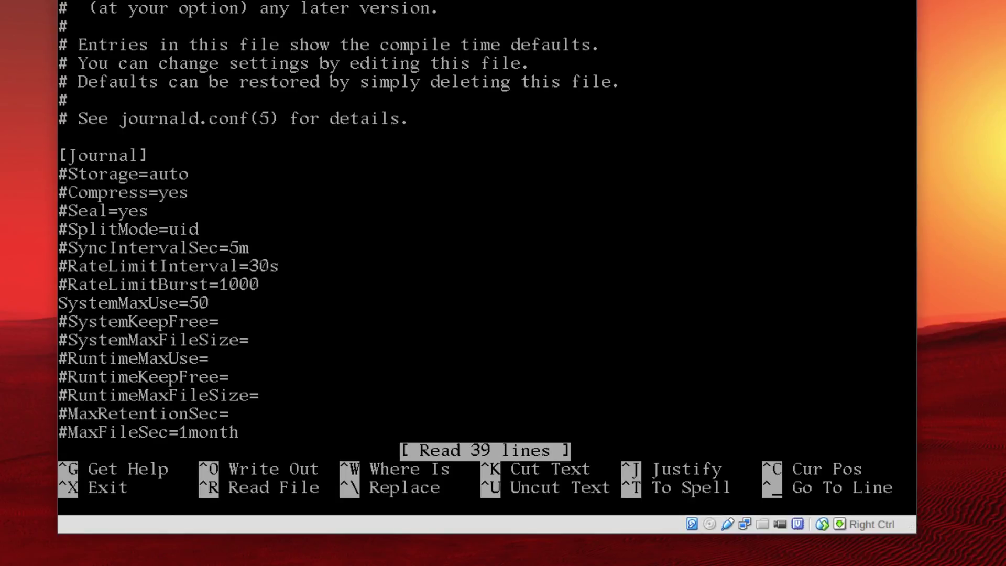
text(M)
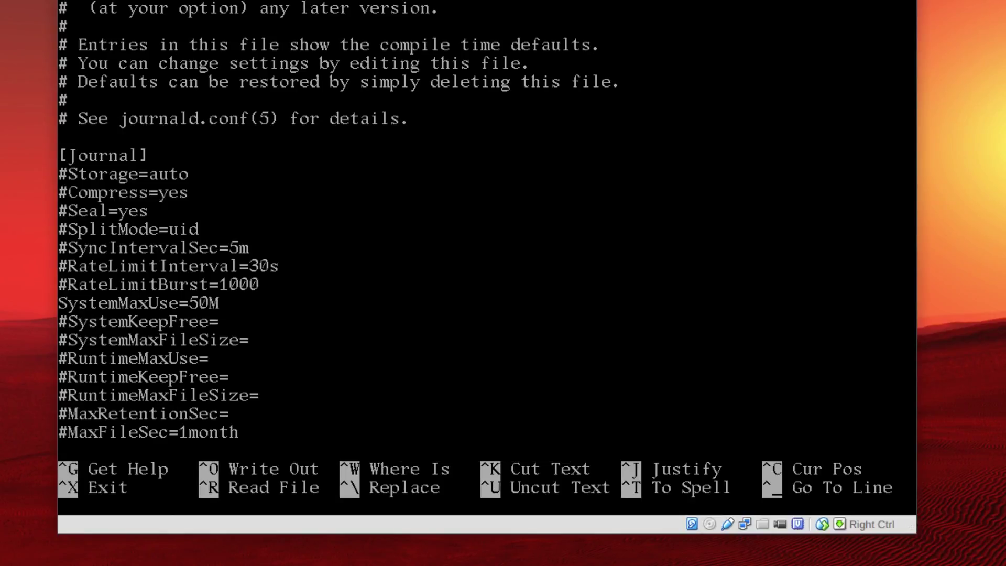
key(ctrl+o)
key(Return)
key(ctrl+x)
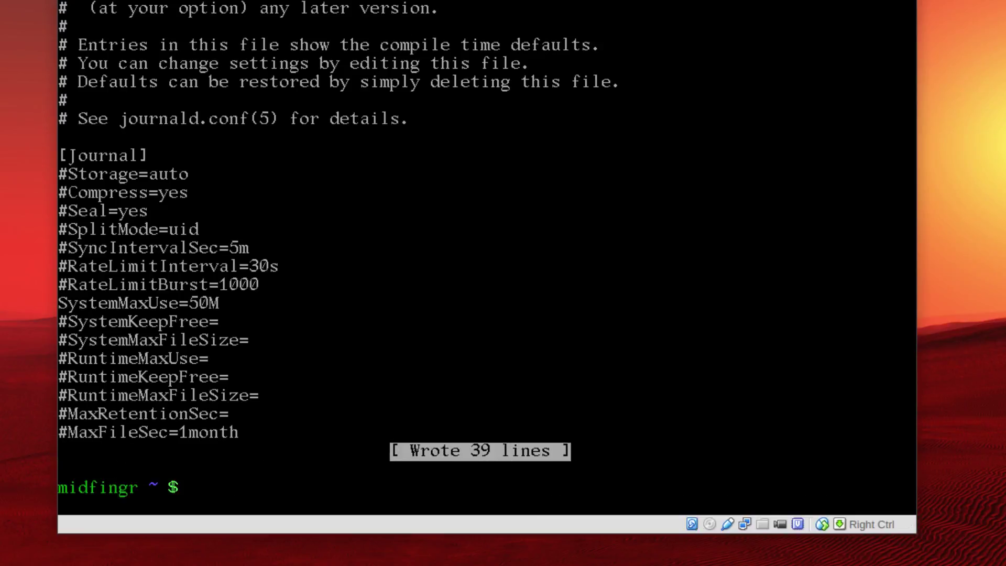
text(q)
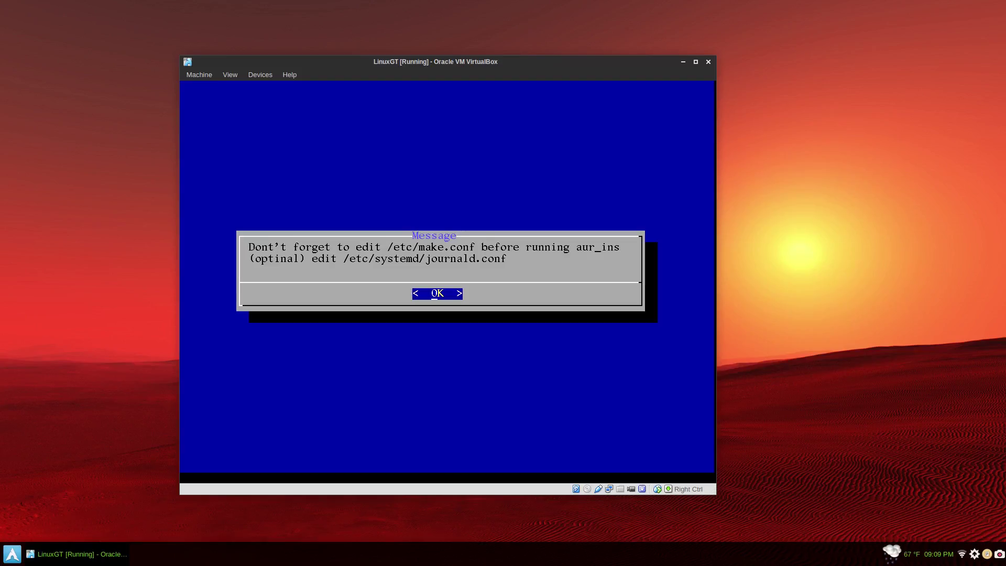
Dismiss the reminder and run linuxgt/aur_ins to install the 40 AUR packages
key(Return)
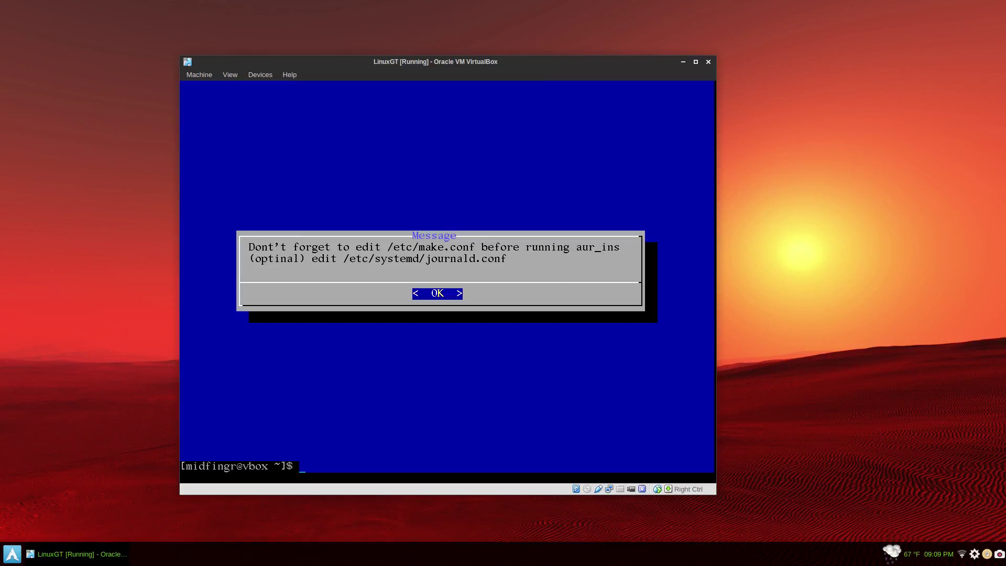
text(linuxgt/aur)
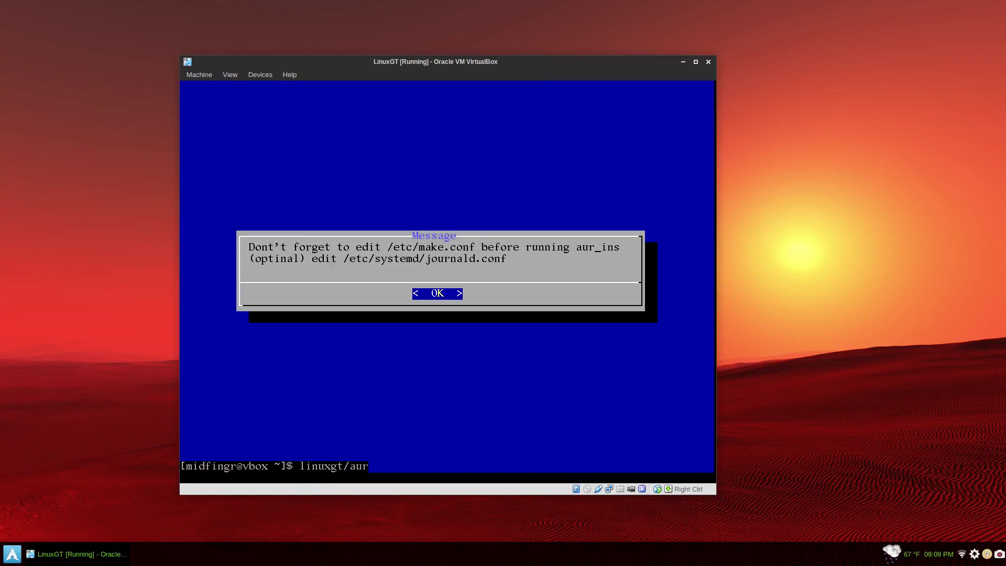
text(_ins)
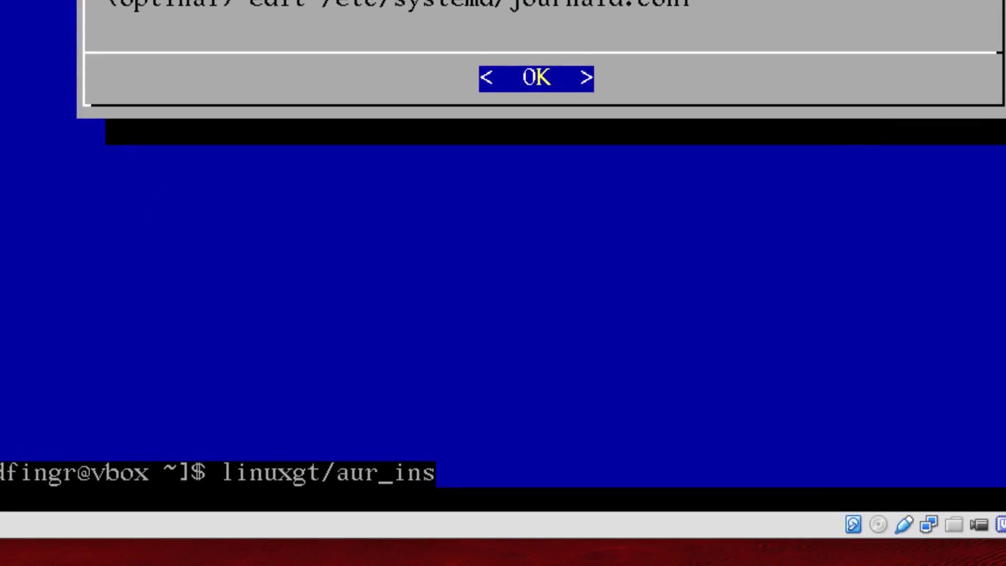
key(Return)
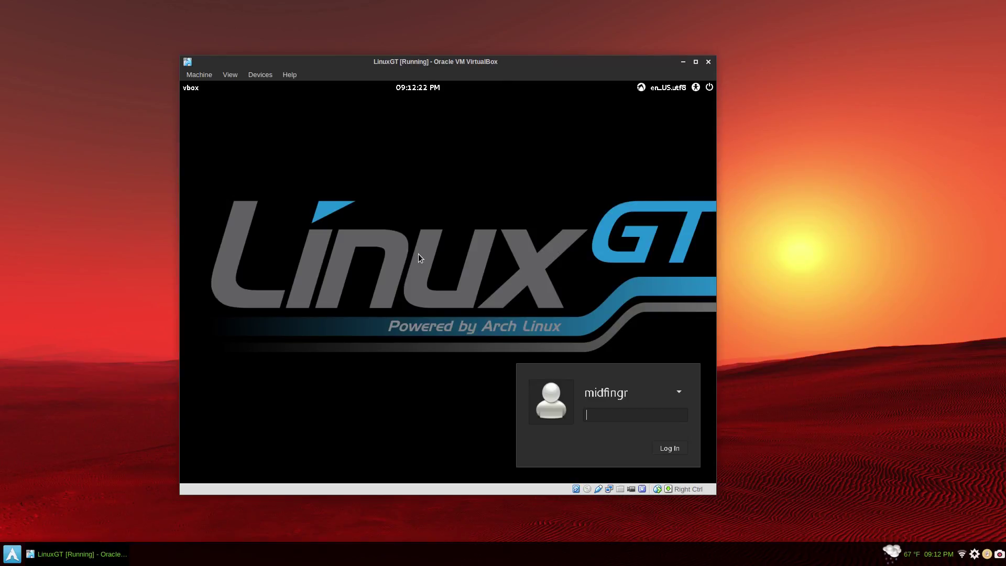
Log in with the account password and open Post Install from the Documentation folder
text(•••••••)
key(Return)
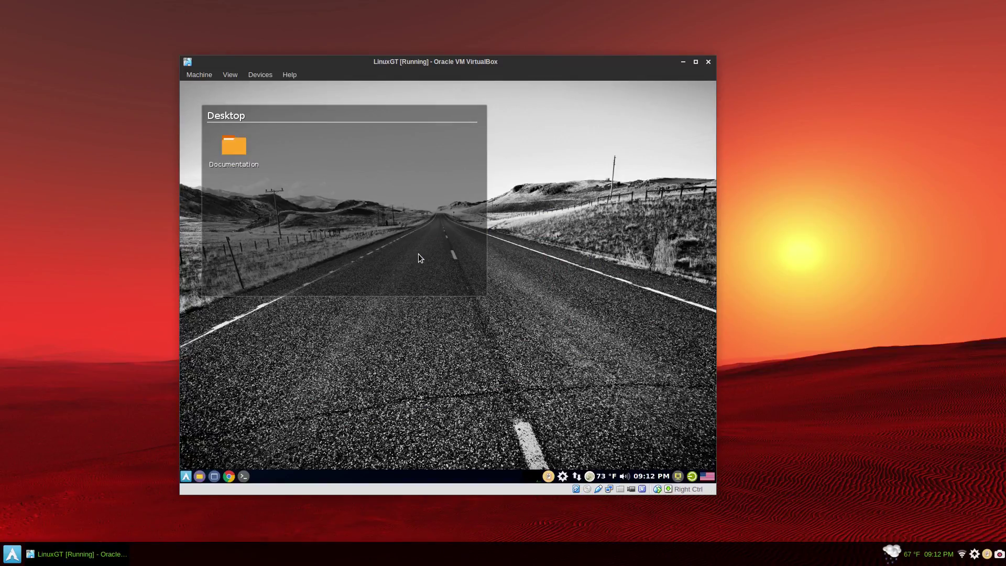
double_click(236, 168)
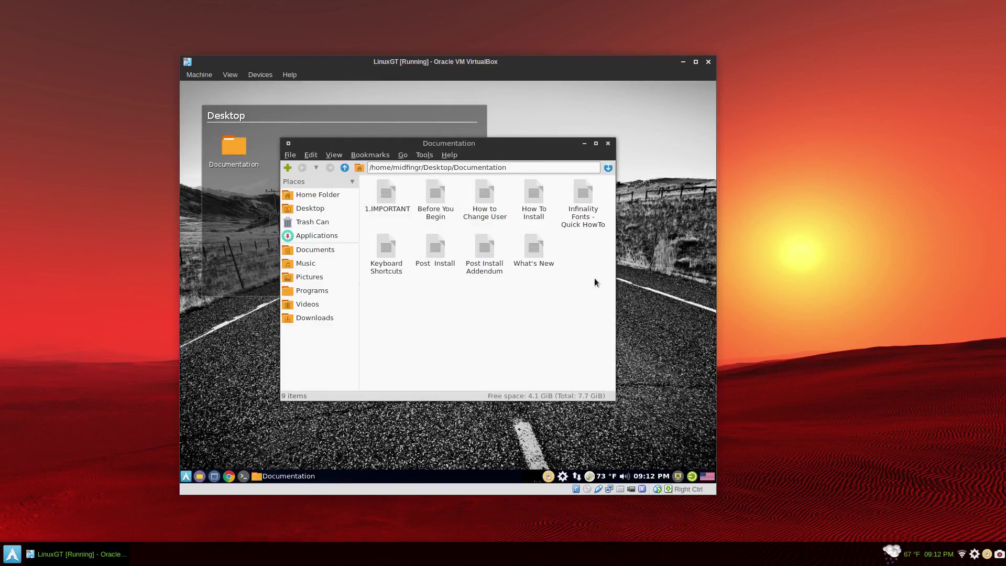
click(581, 225)
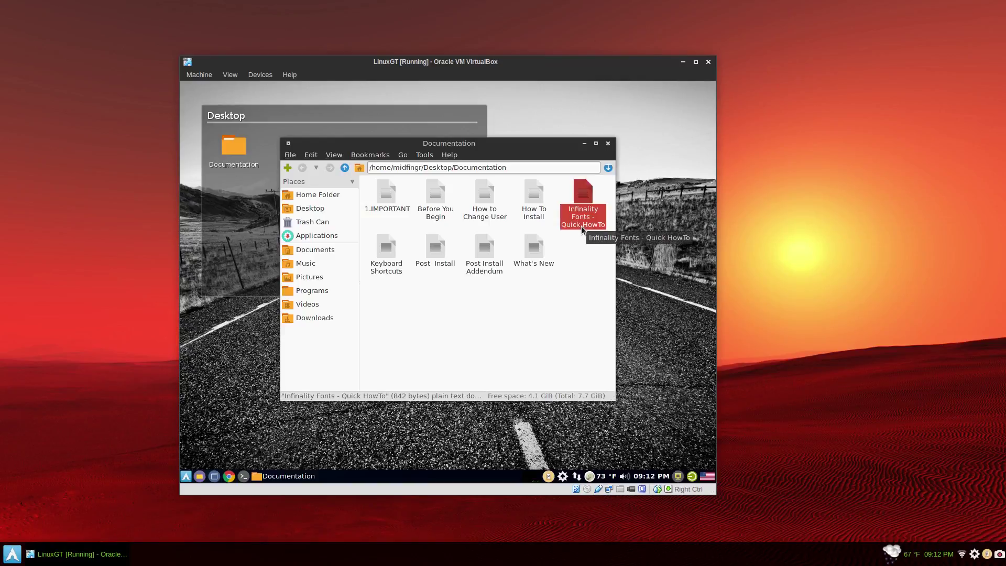
click(584, 310)
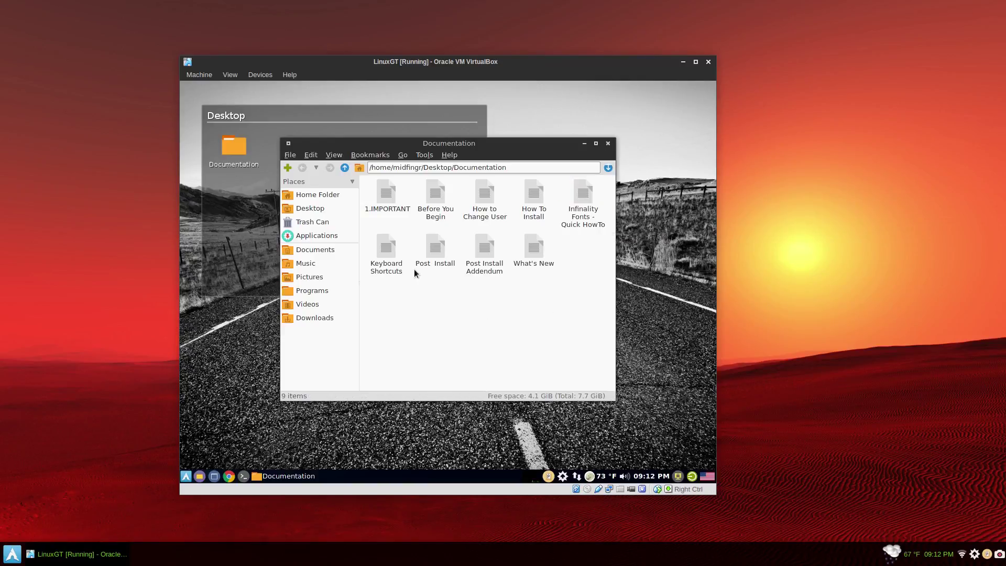
double_click(436, 246)
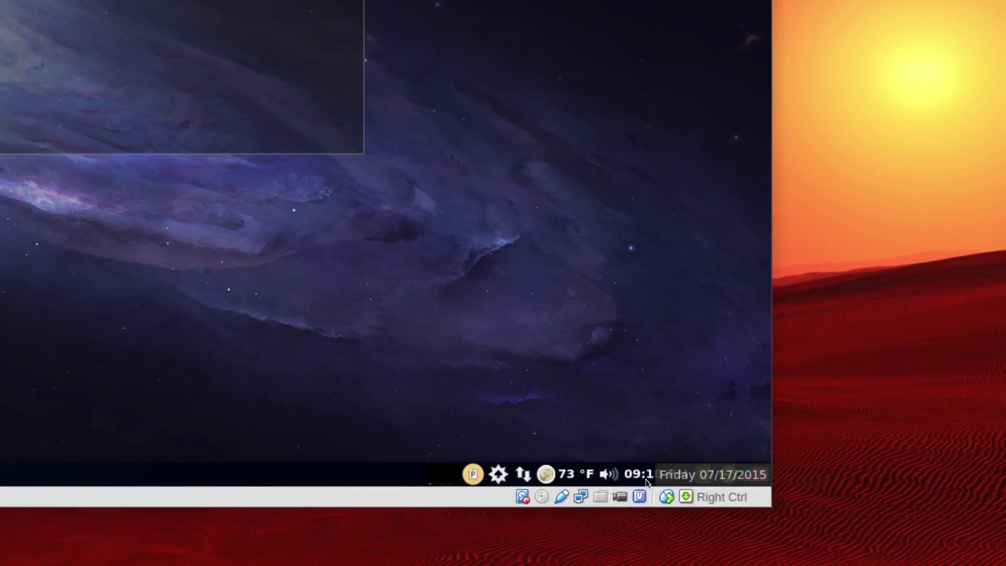
Glance at today's calendar and raise the volume slider to maximum
click(645, 479)
click(645, 479)
click(608, 474)
drag(646, 441, 641, 382)
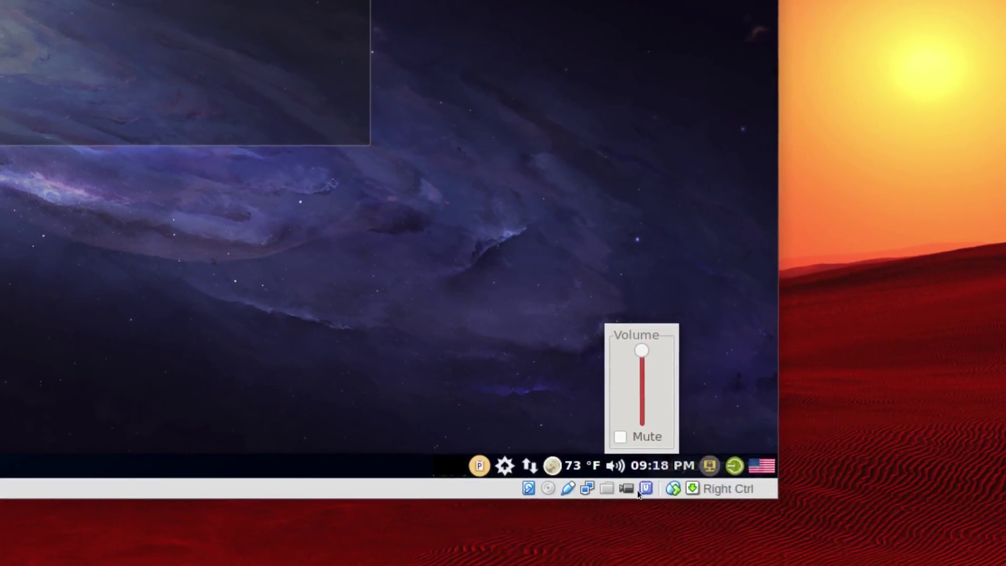
click(617, 465)
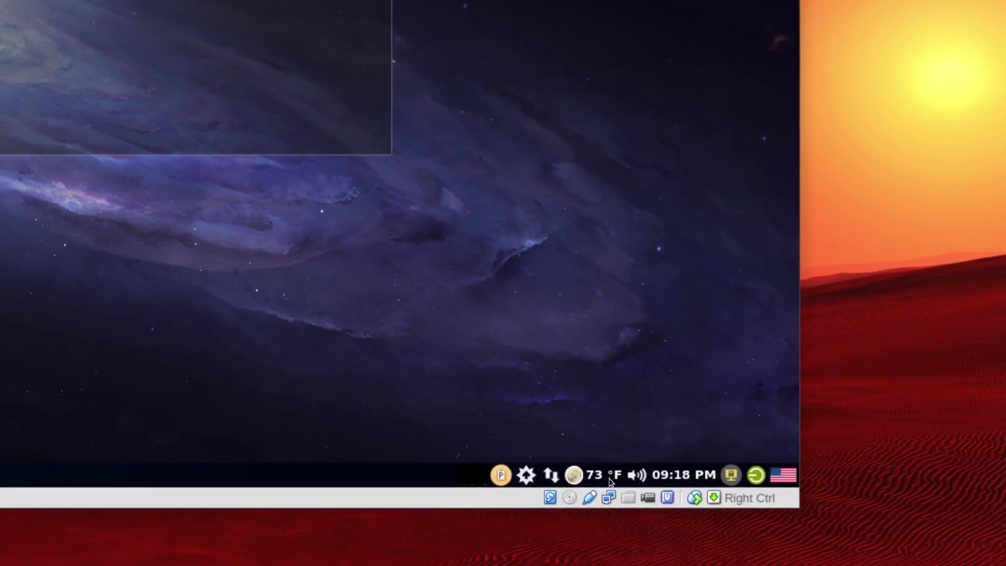
Check New York's current weather and weather preferences, cancelling without any changes
mouse_move(599, 476)
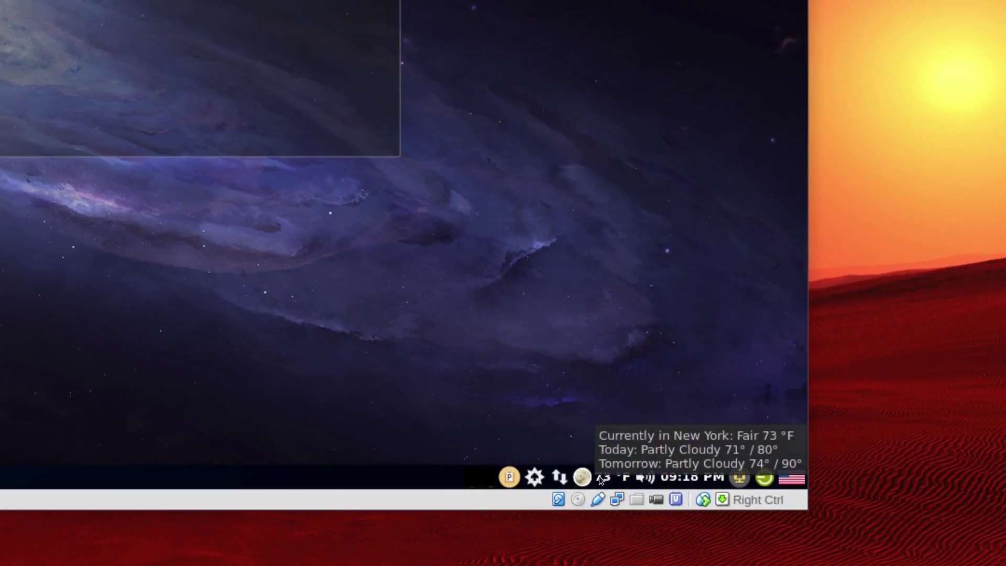
click(599, 476)
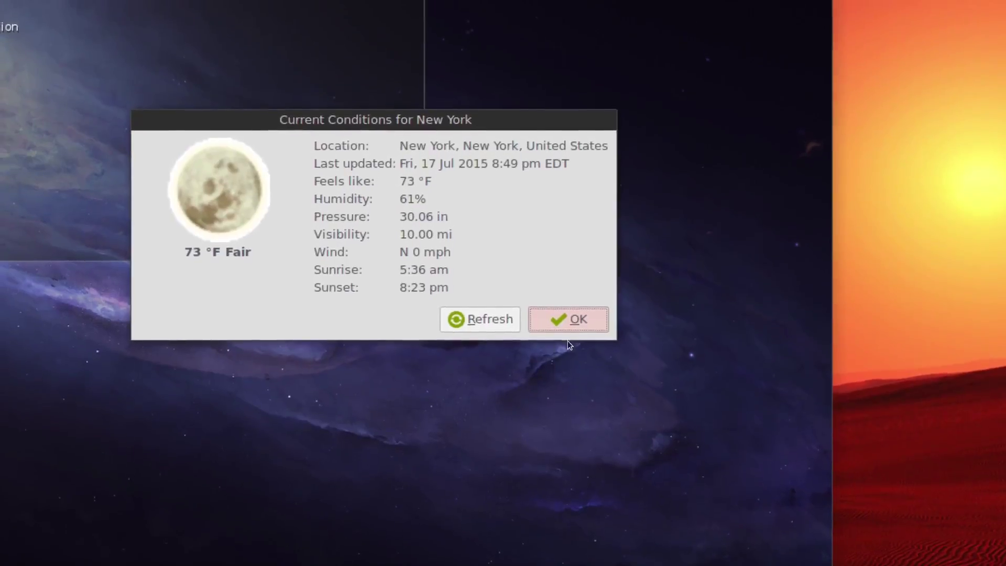
click(565, 328)
right_click(594, 471)
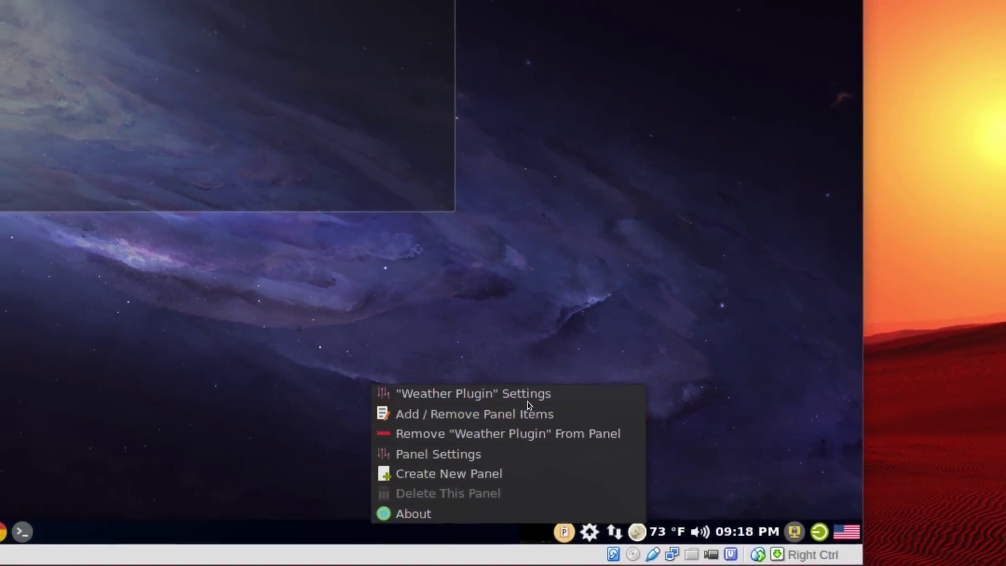
click(475, 346)
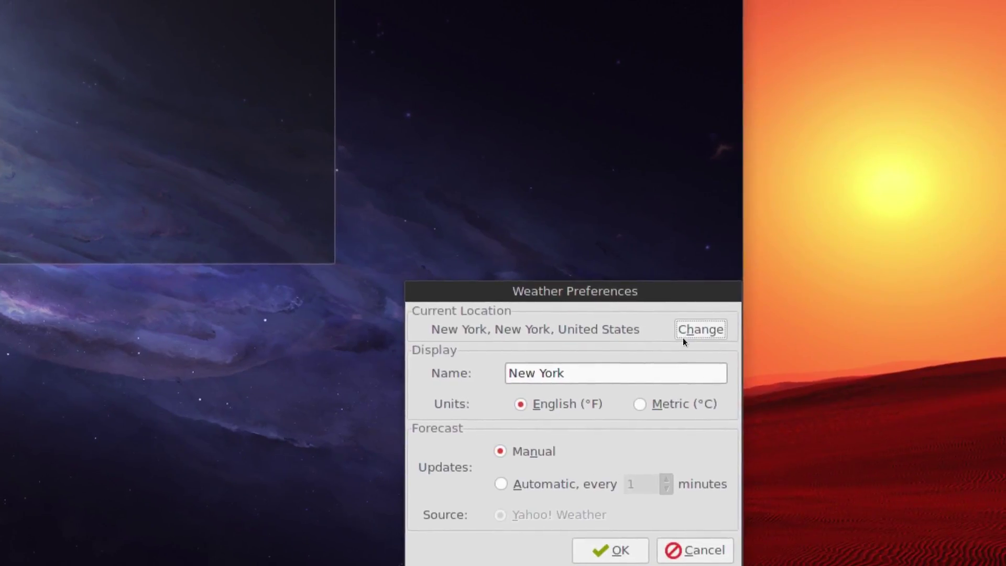
click(674, 323)
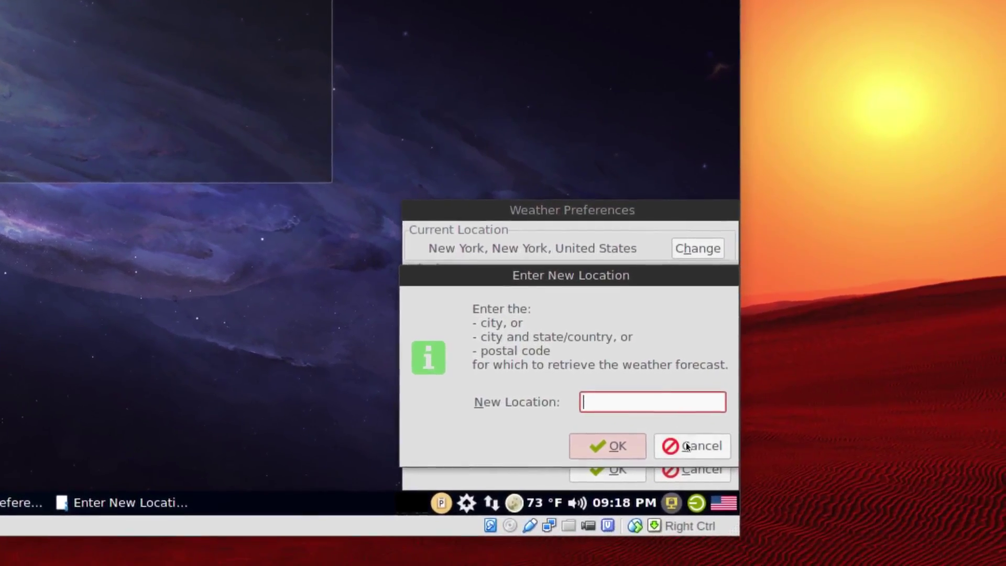
click(748, 478)
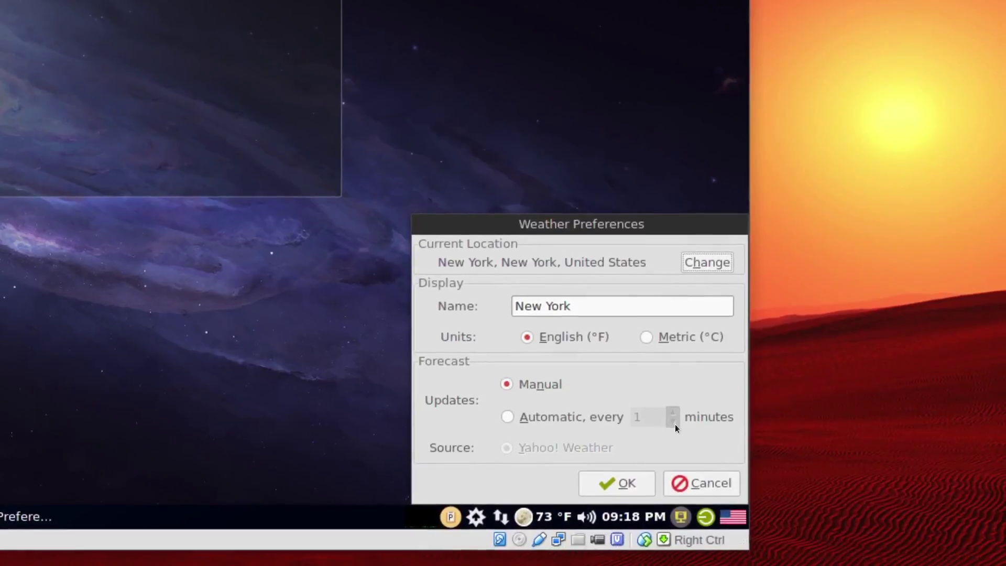
click(703, 484)
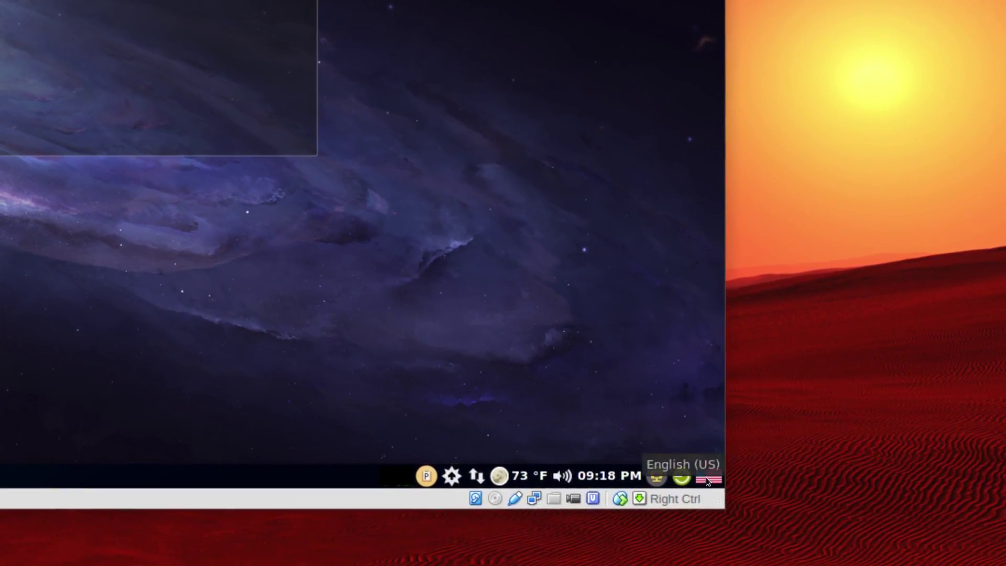
right_click(706, 476)
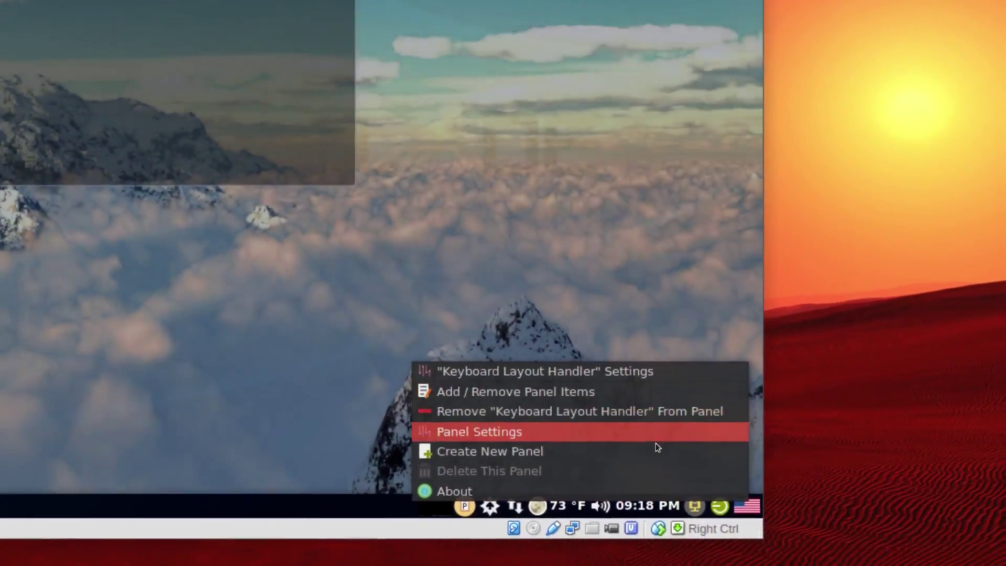
click(624, 288)
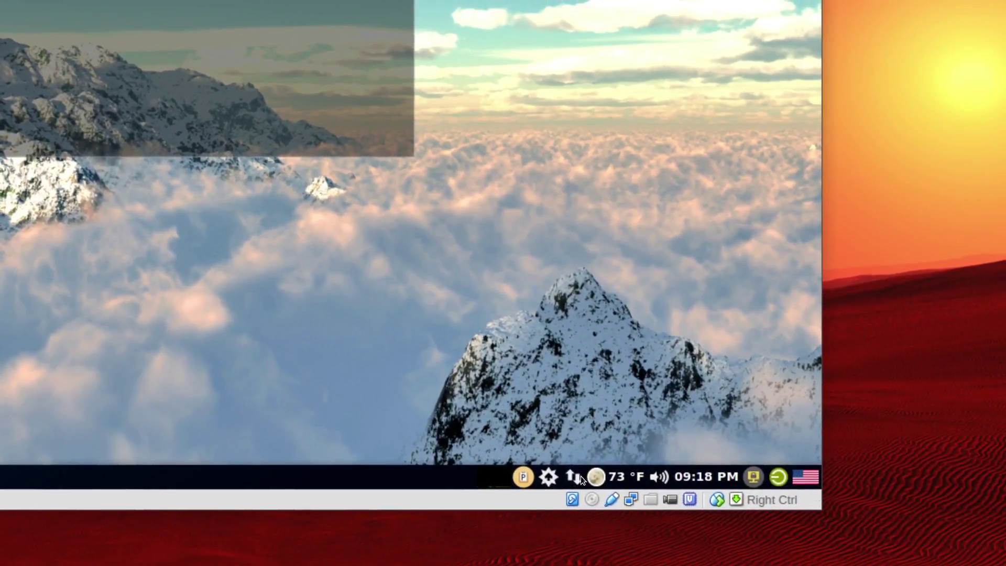
click(576, 476)
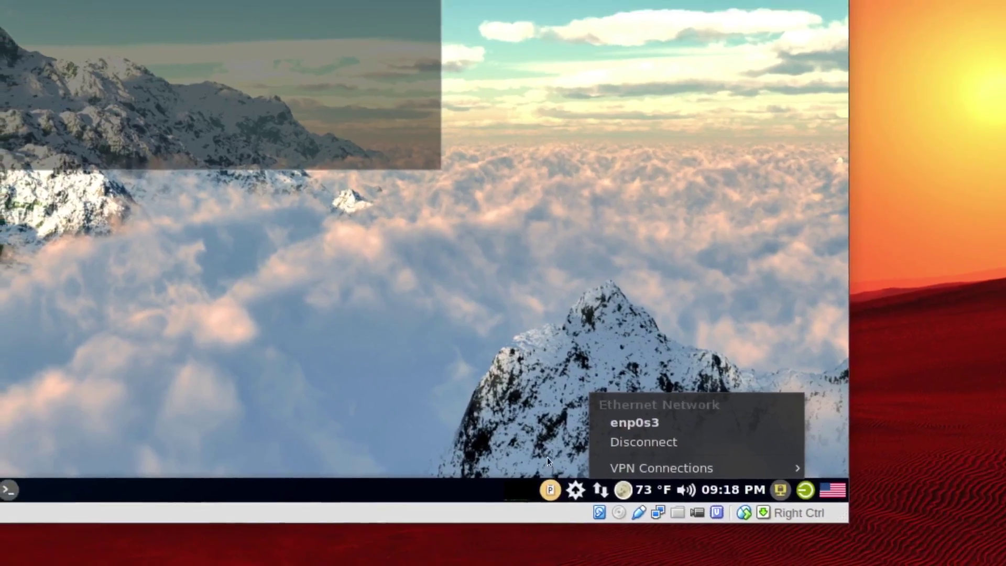
click(522, 444)
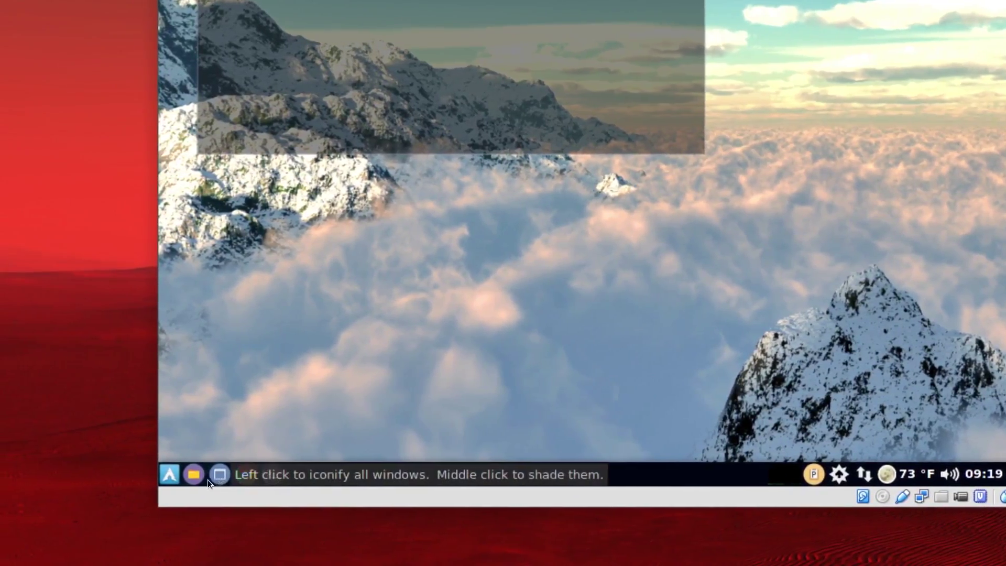
Open the file manager and inspect the home folder and file system context menus
click(189, 474)
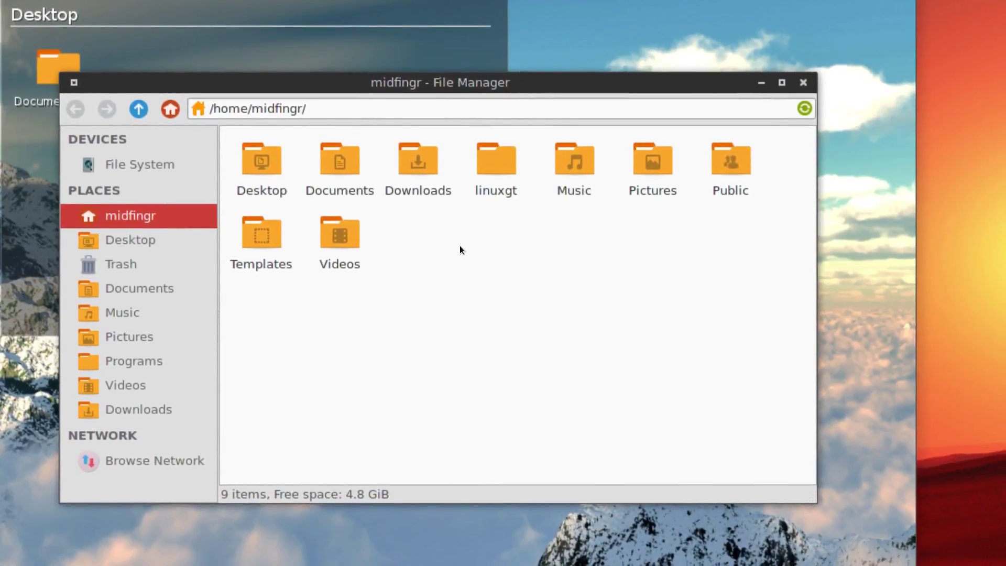
right_click(460, 249)
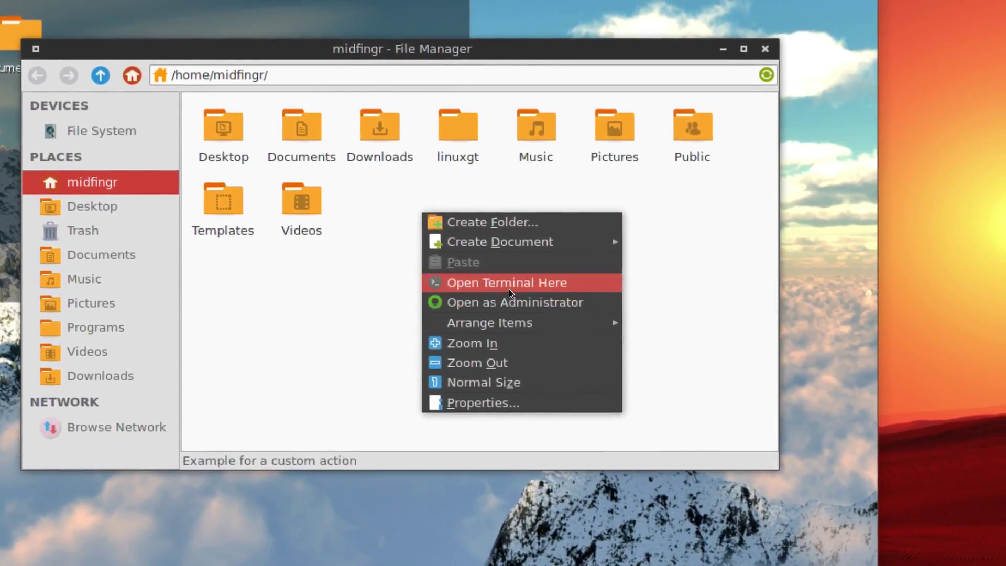
click(273, 302)
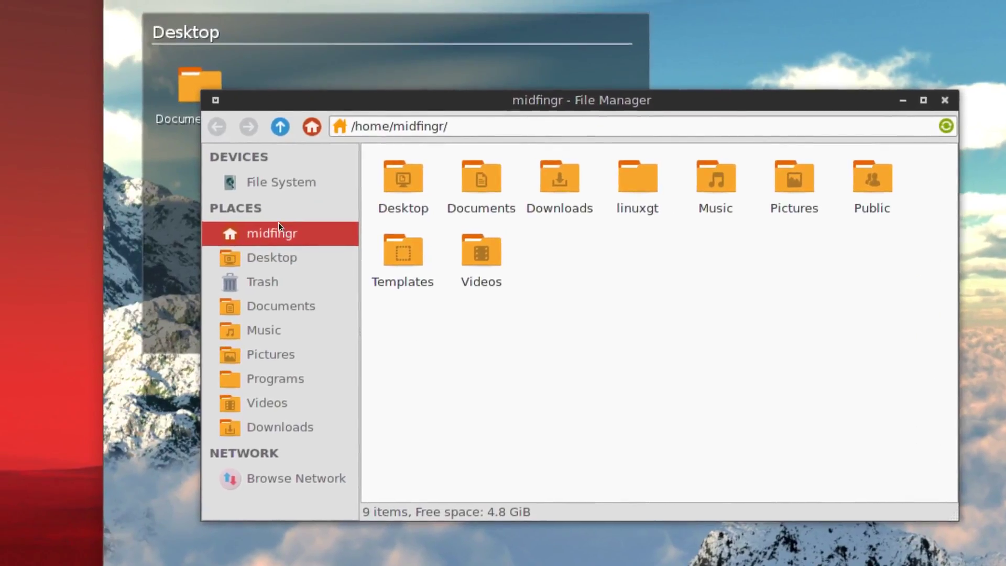
right_click(206, 128)
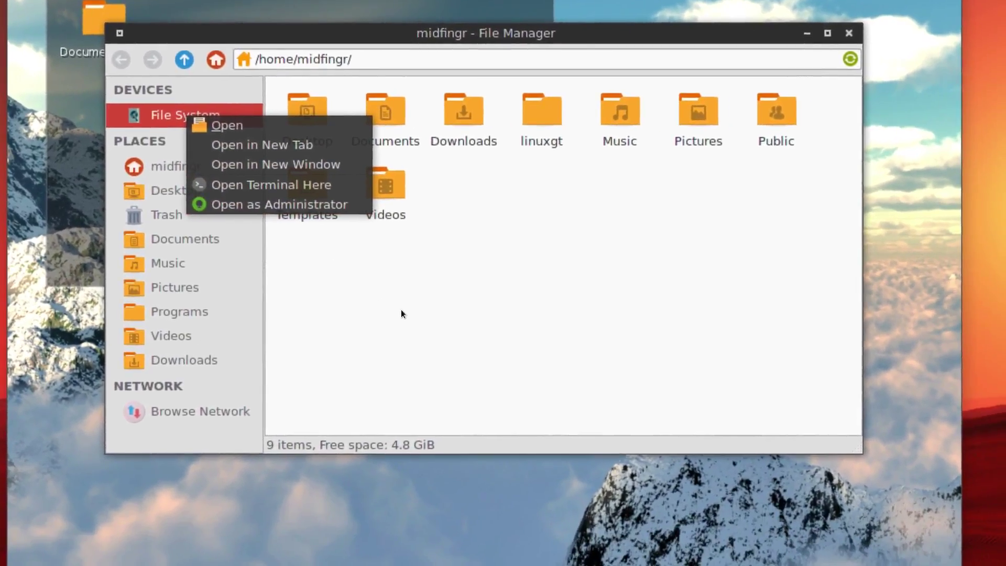
click(401, 313)
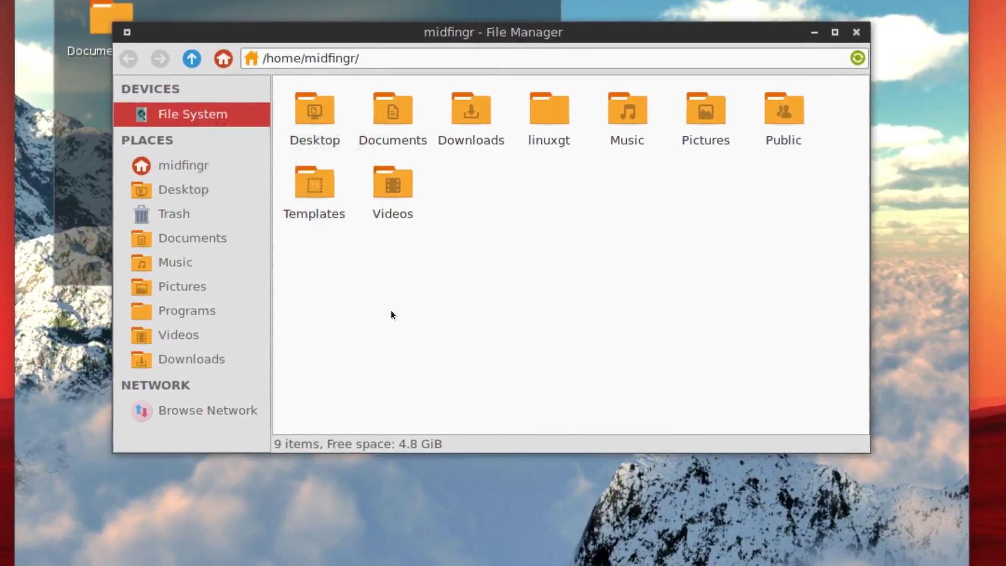
Browse the Programs folder, scrolling through the installed application icons
click(155, 313)
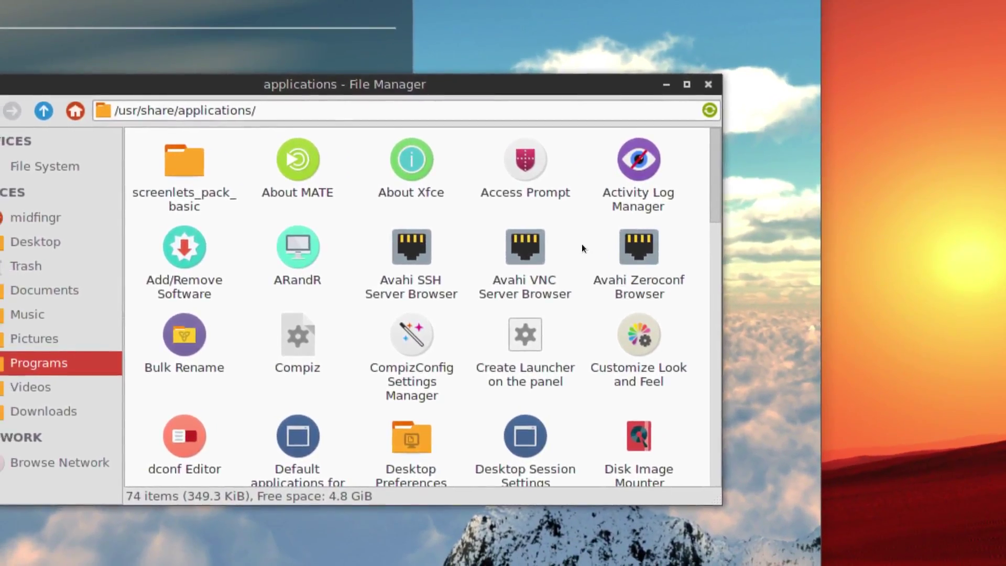
scroll(581, 241, down, 5)
scroll(582, 242, up, 5)
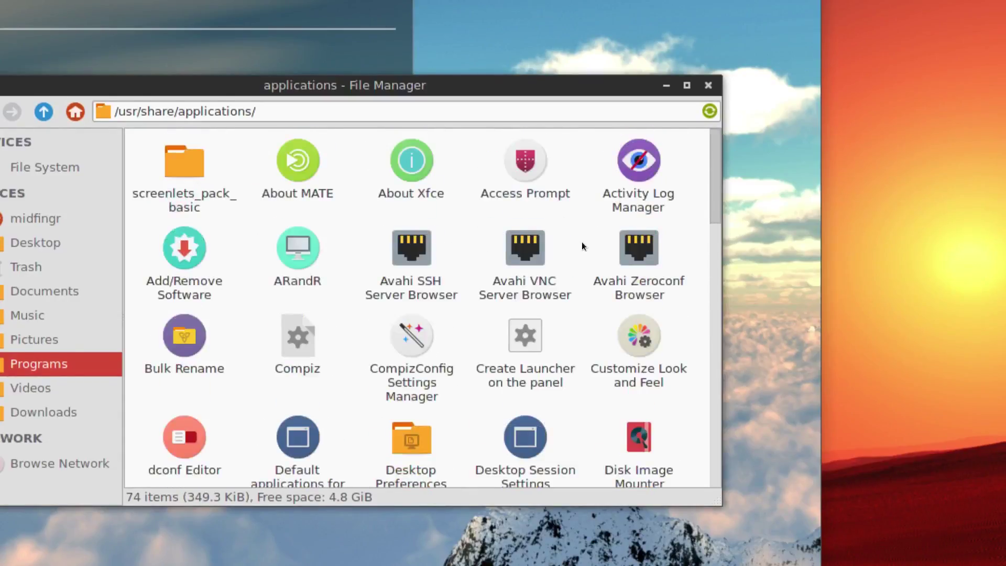
scroll(581, 241, down, 5)
scroll(581, 245, down, 20)
scroll(586, 298, up, 5)
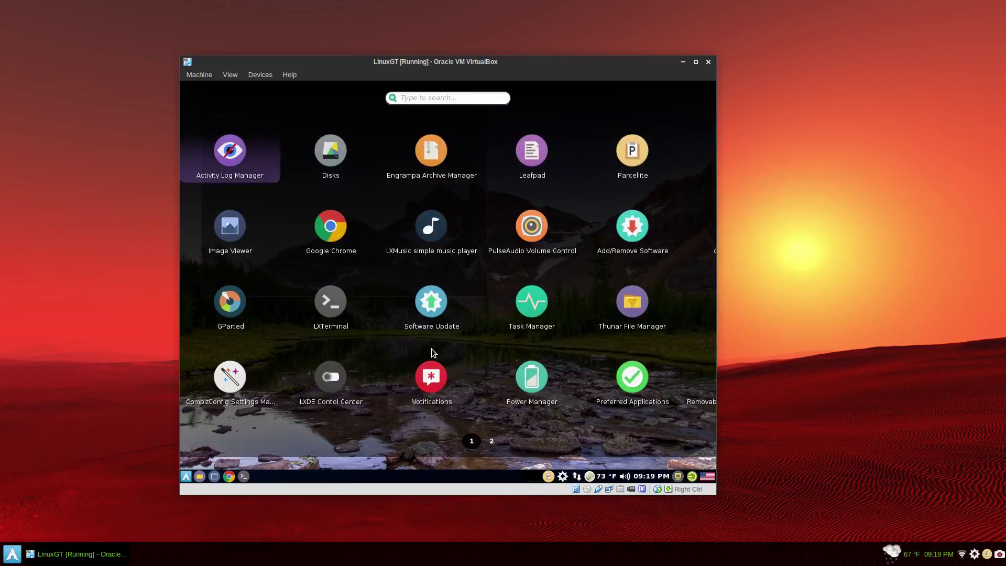
Page through Slingscold's two pages, close it, and reopen it with the Super key
scroll(457, 343, down, 1)
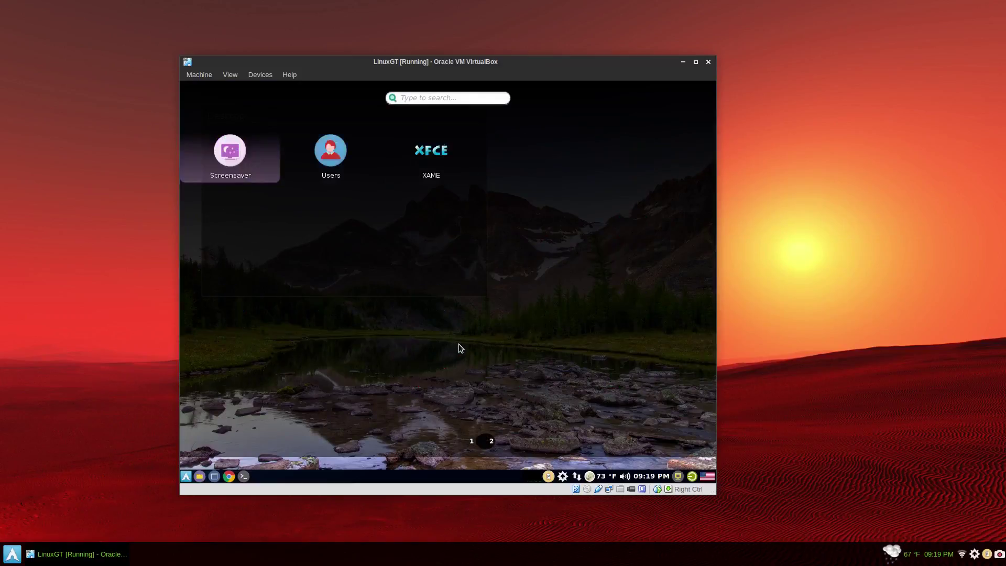
scroll(458, 344, up, 1)
click(389, 430)
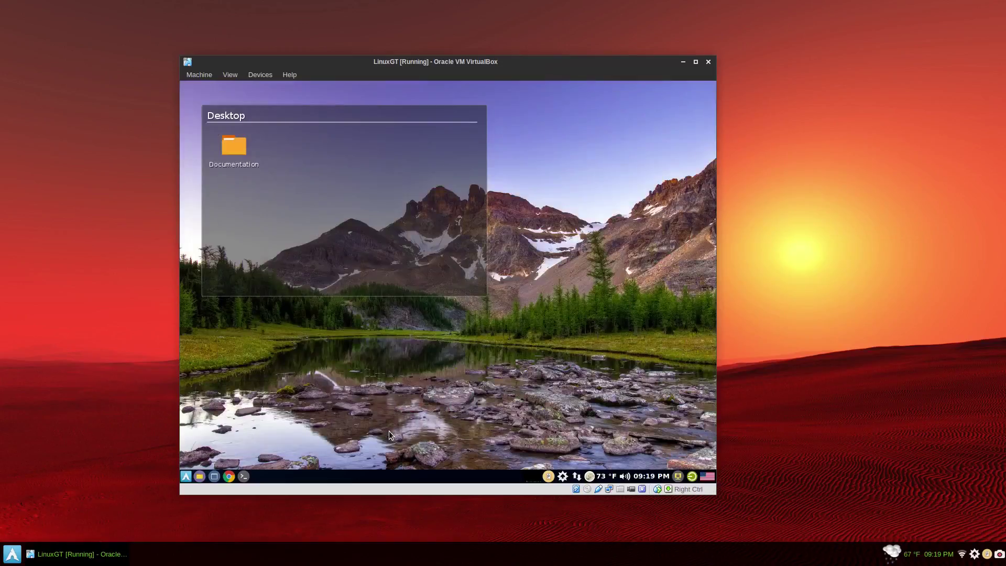
key(super)
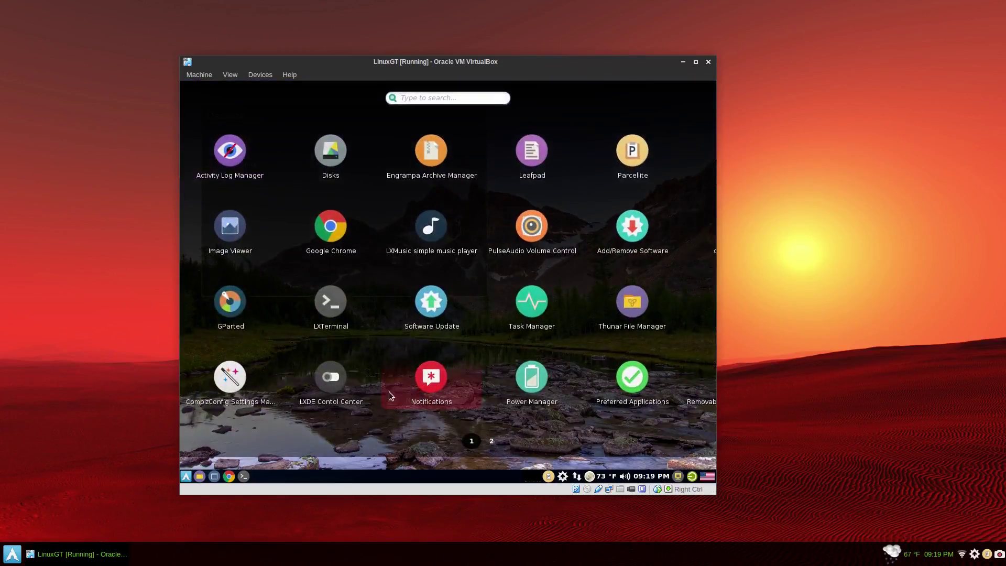
Launch LXDE Control Center, review Activity Log Manager's settings, then close it
click(343, 386)
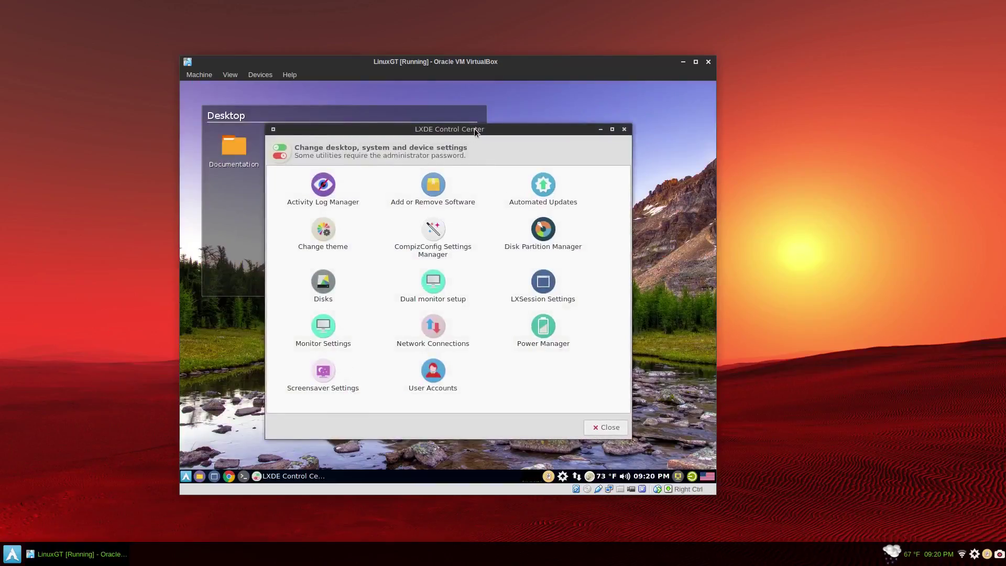
click(327, 191)
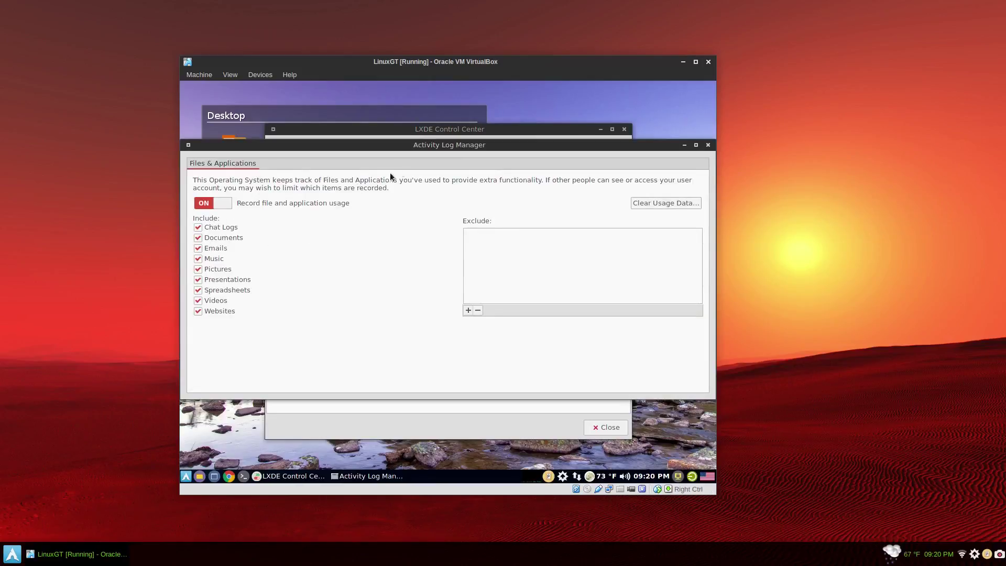
click(707, 145)
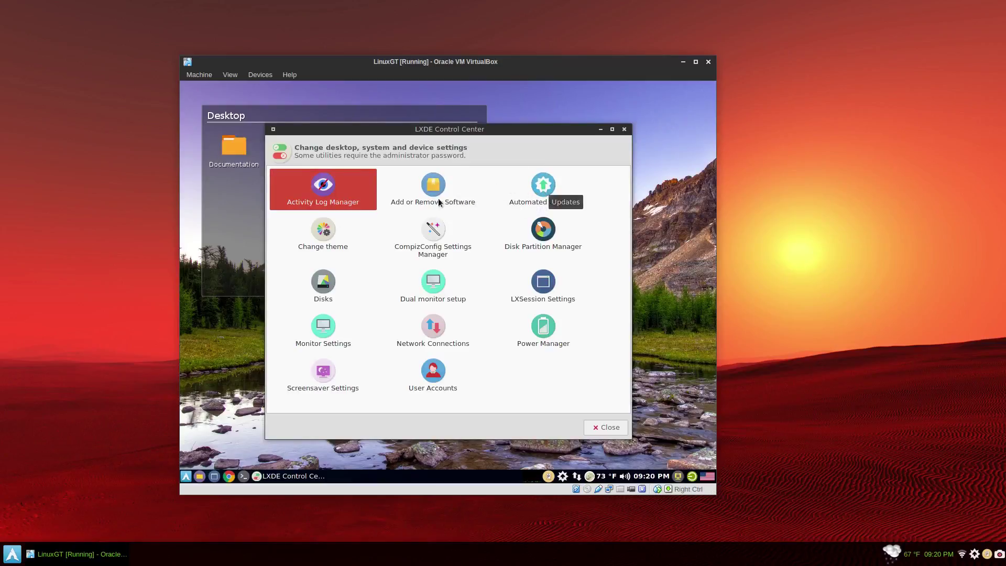
click(324, 230)
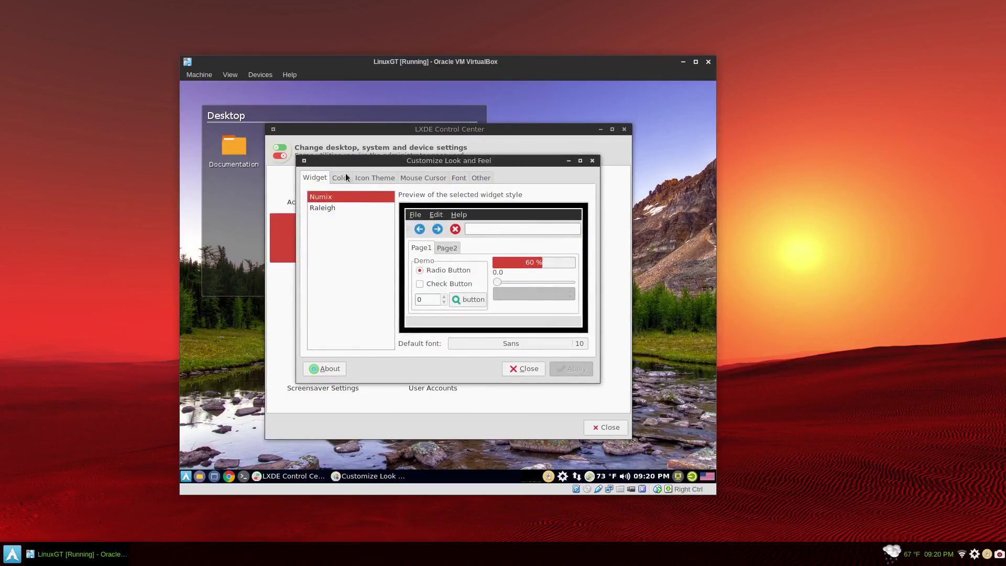
click(346, 177)
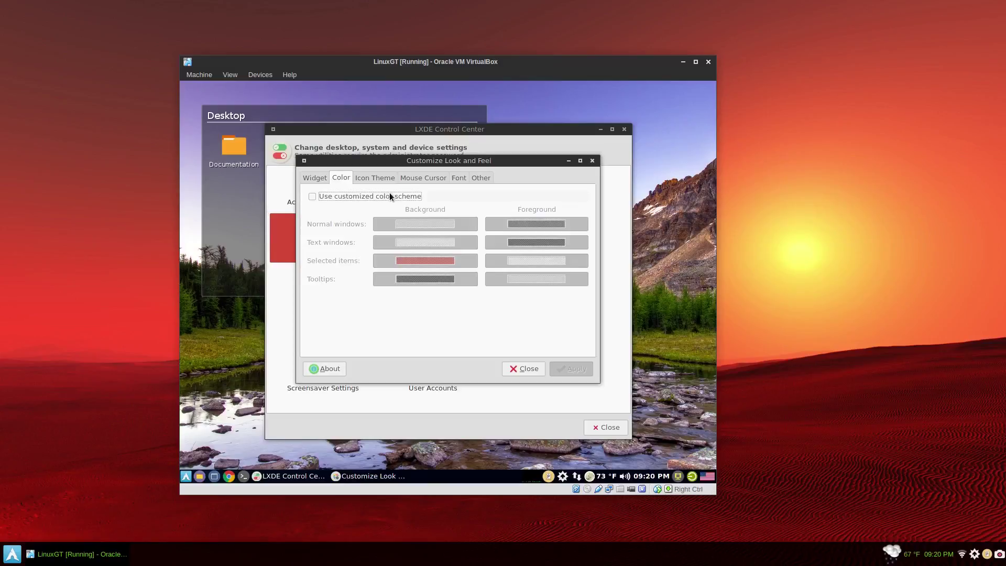
click(376, 178)
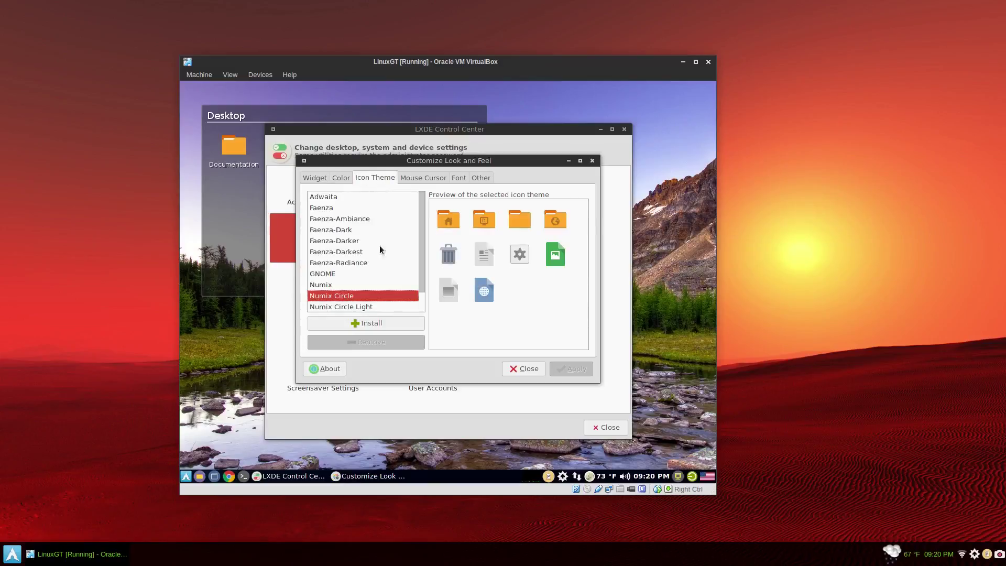
click(432, 178)
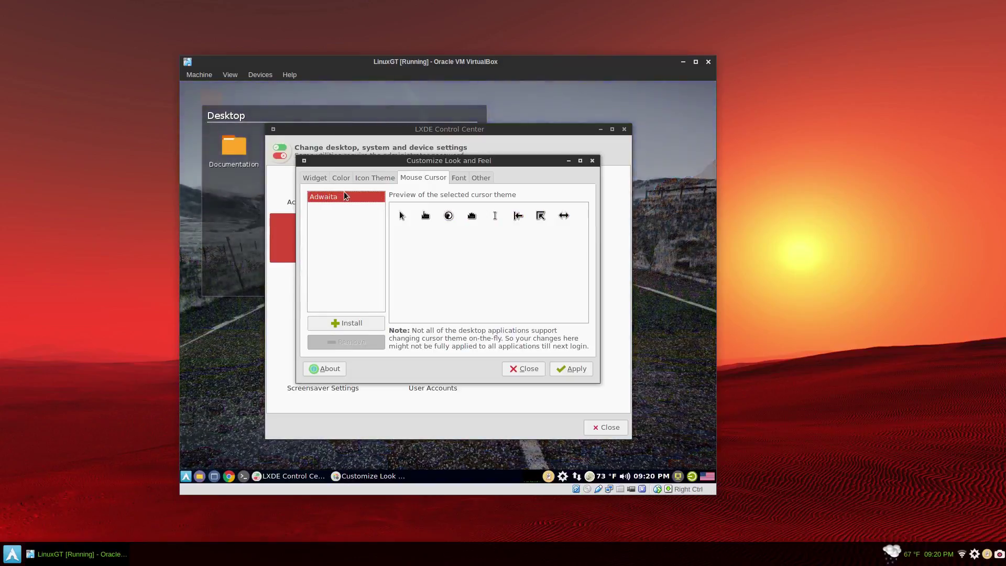
click(459, 178)
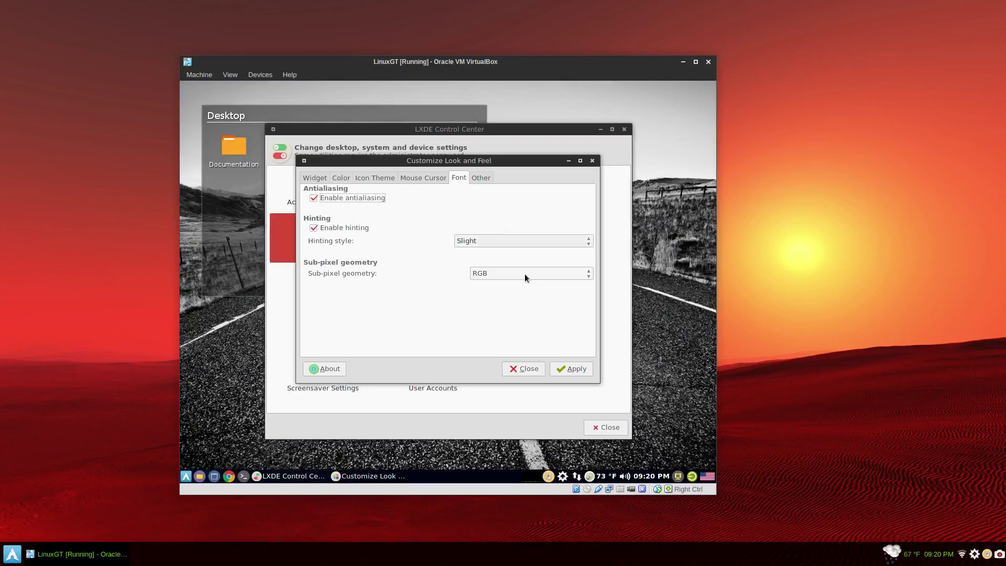
click(481, 178)
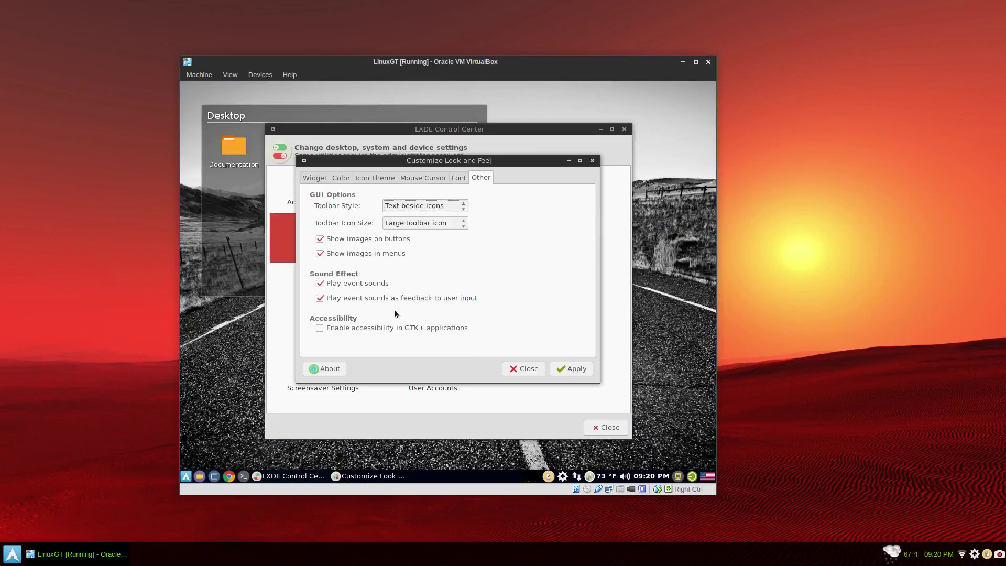
click(543, 368)
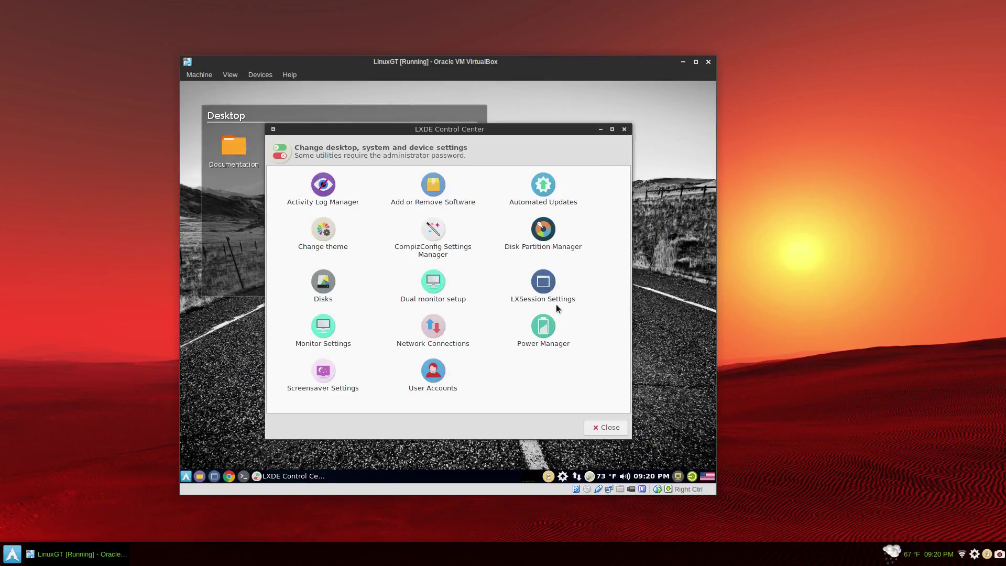
In LXSession settings, make Google Chrome the default web browser, accepting its file associations
click(543, 286)
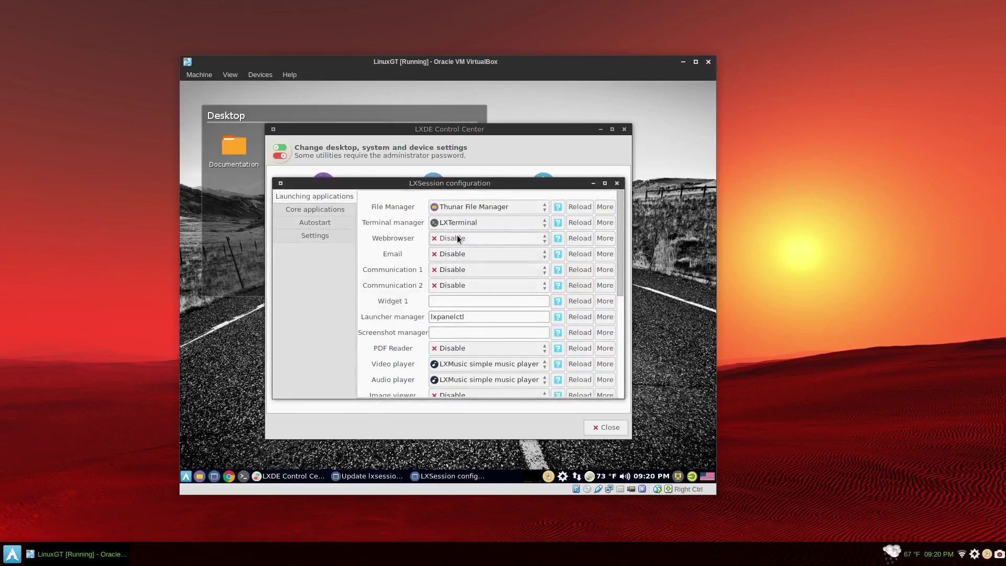
click(457, 236)
click(456, 235)
click(457, 238)
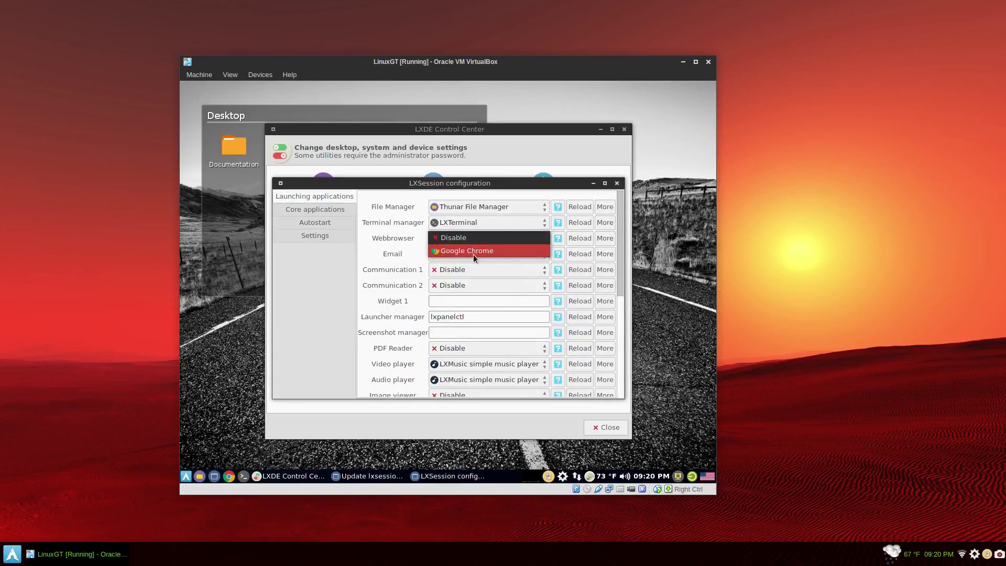
click(473, 252)
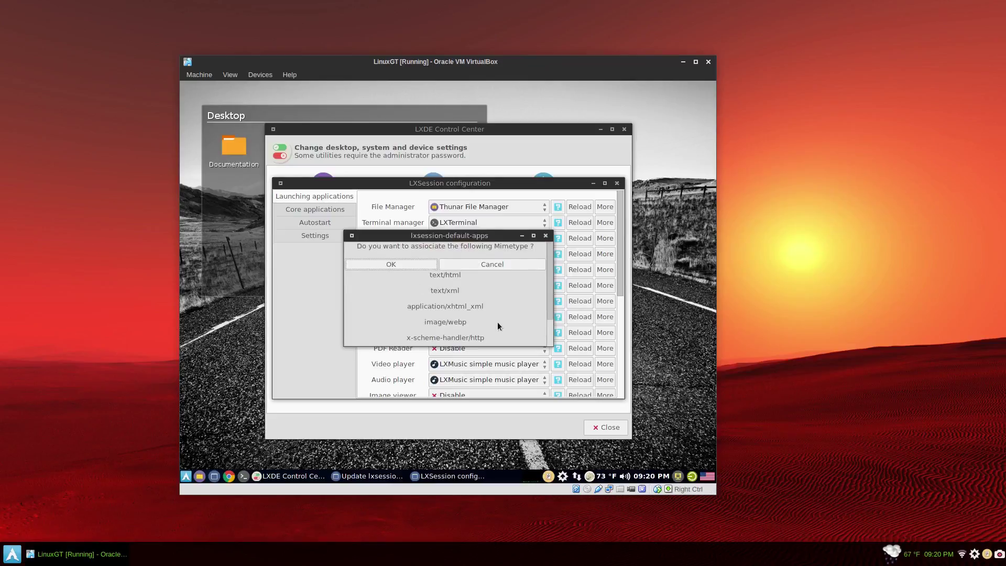
scroll(500, 320, down, 2)
scroll(502, 318, up, 2)
click(390, 265)
scroll(397, 284, down, 3)
scroll(397, 284, down, 2)
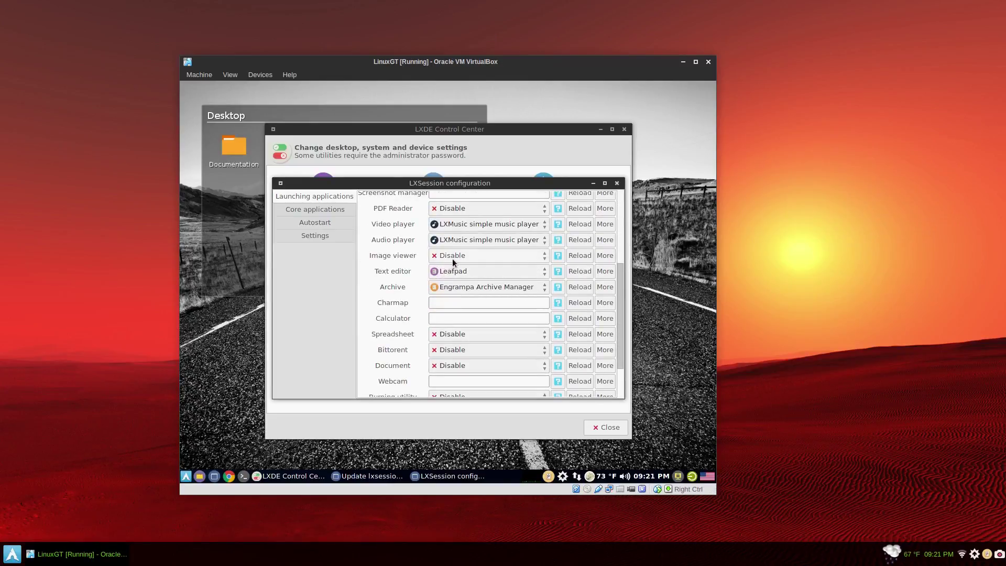
Make Image Viewer the default image viewer, accepting the image file associations
click(451, 259)
click(473, 264)
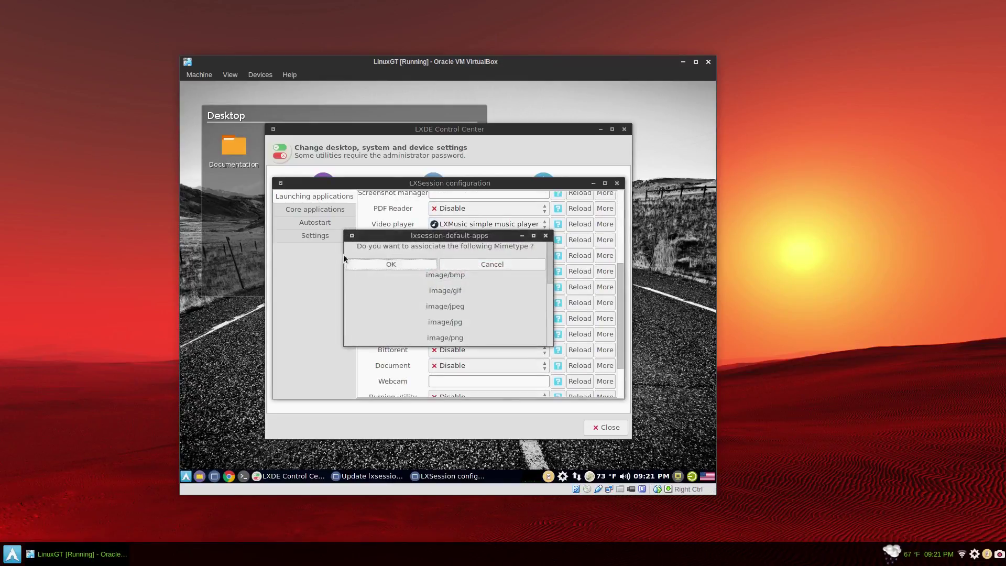
click(388, 262)
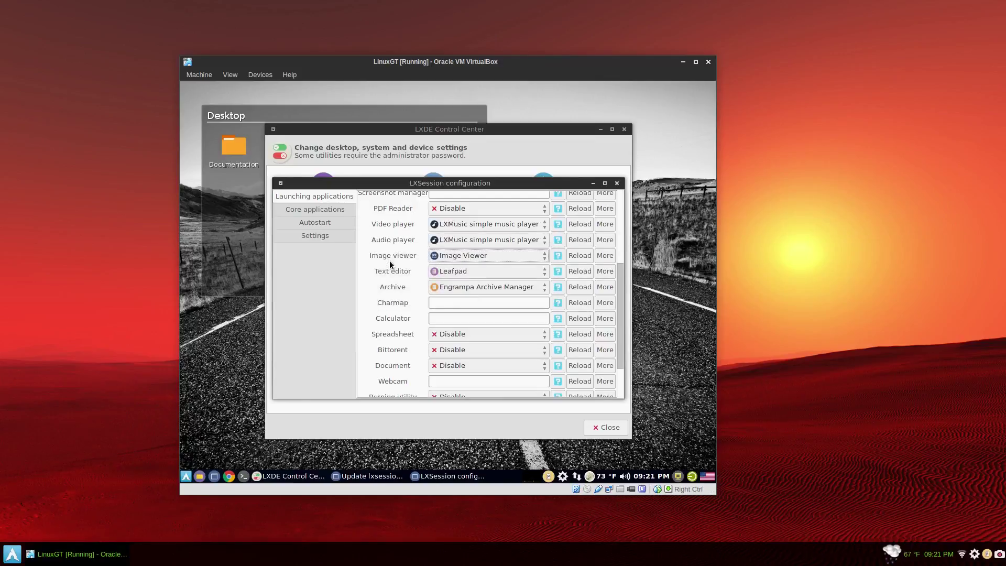
scroll(390, 264, down, 2)
scroll(389, 264, up, 4)
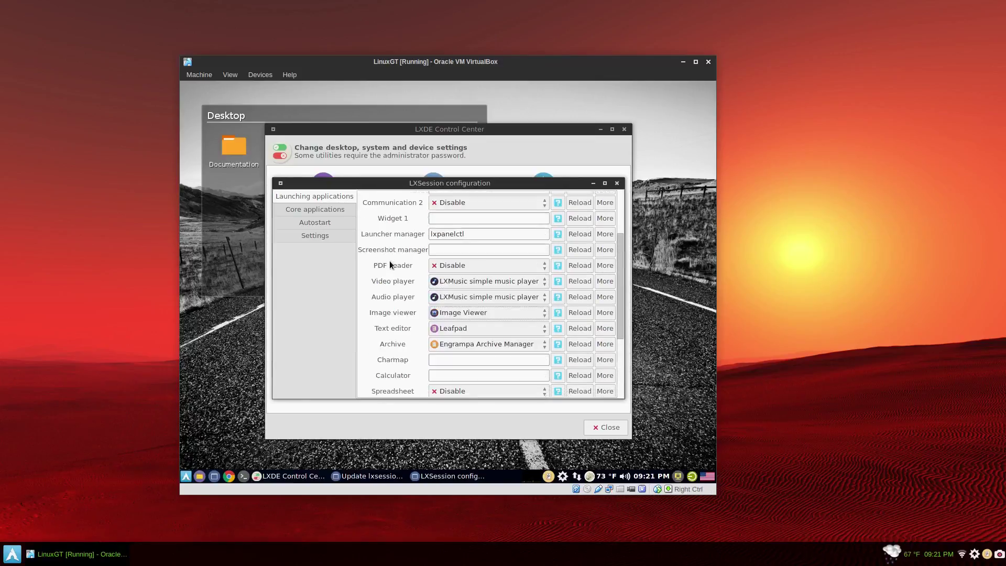
scroll(389, 260, up, 2)
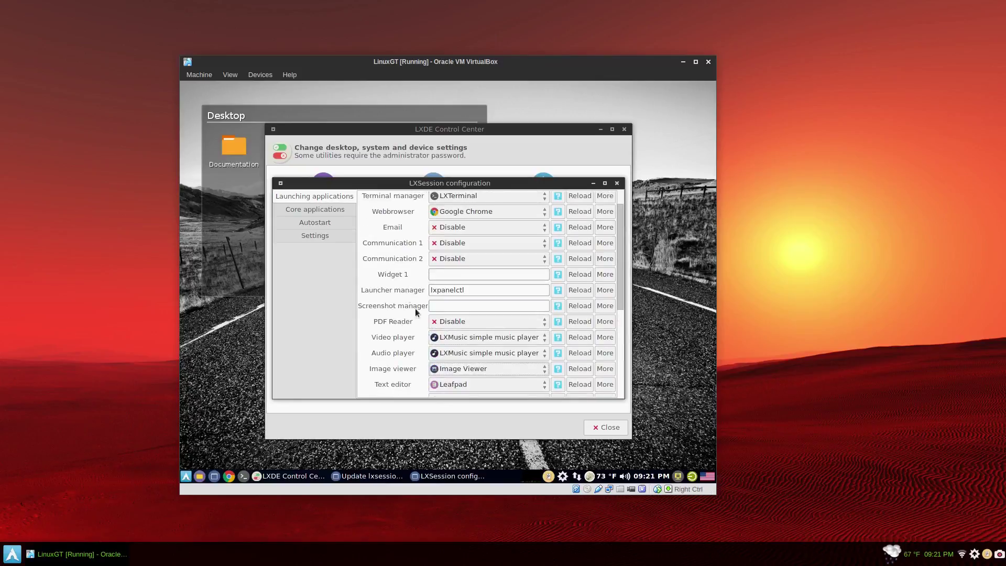
scroll(419, 347, up, 1)
Review the Core applications tab, including the compiz window manager entry
click(328, 209)
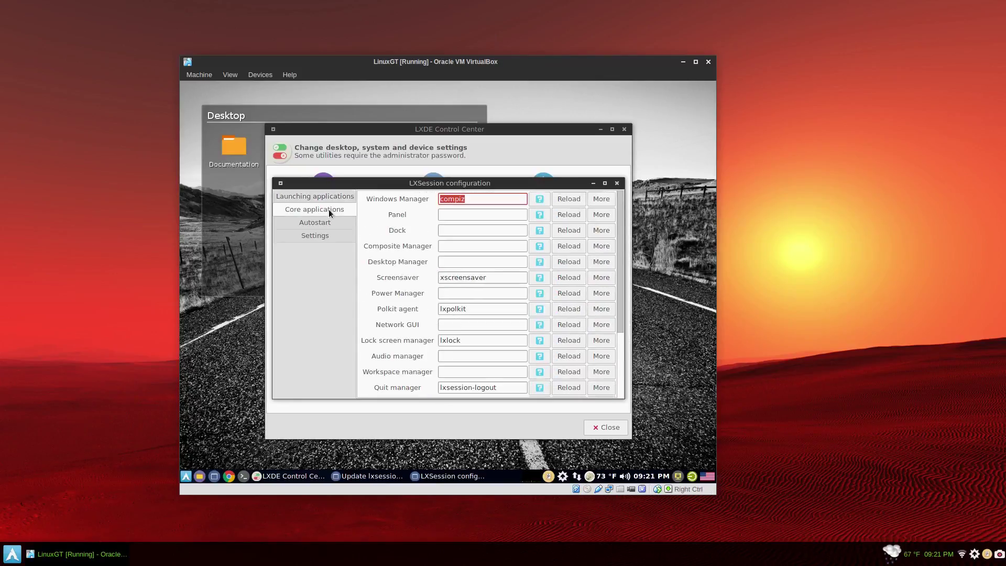
click(481, 200)
scroll(383, 257, down, 5)
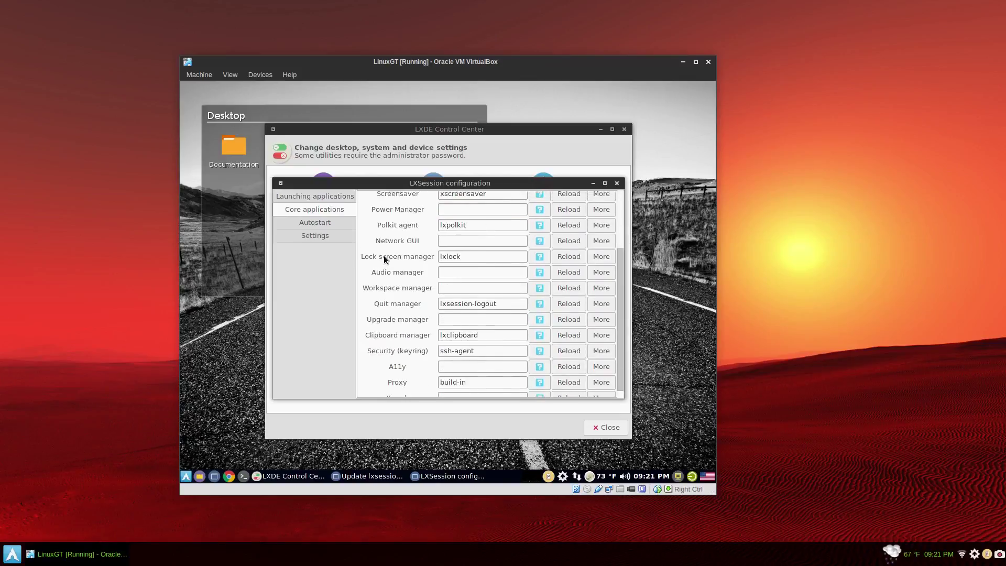
Browse the Autostart list showing lxpanel, pcmanfm, xscreensaver, numlockx and Parcellite enabled
click(330, 223)
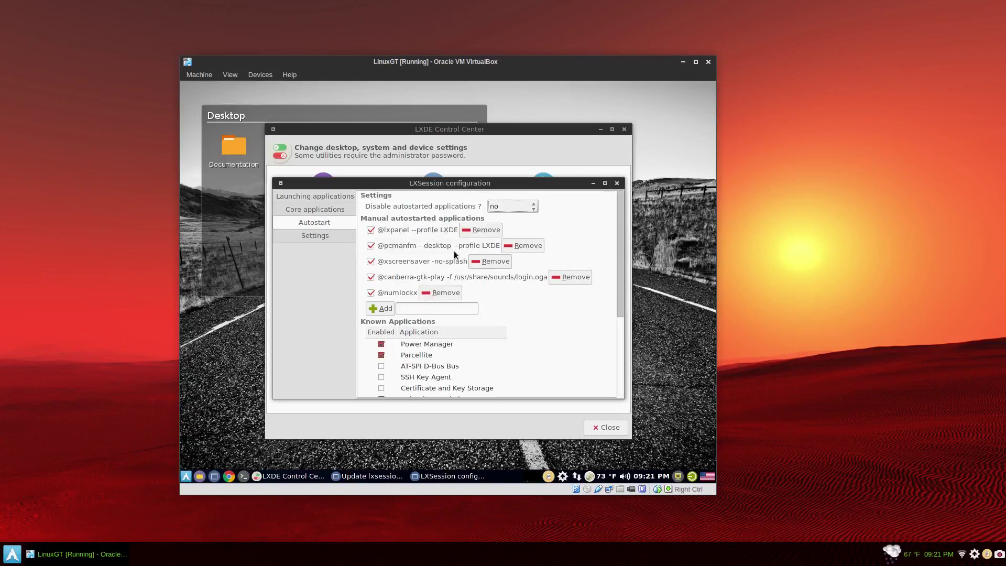
right_click(225, 359)
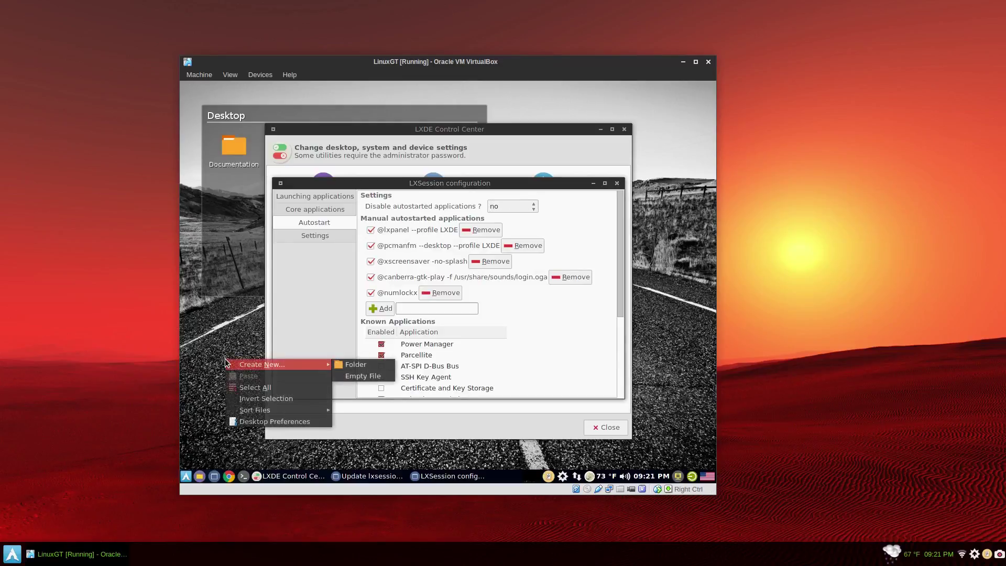
click(198, 331)
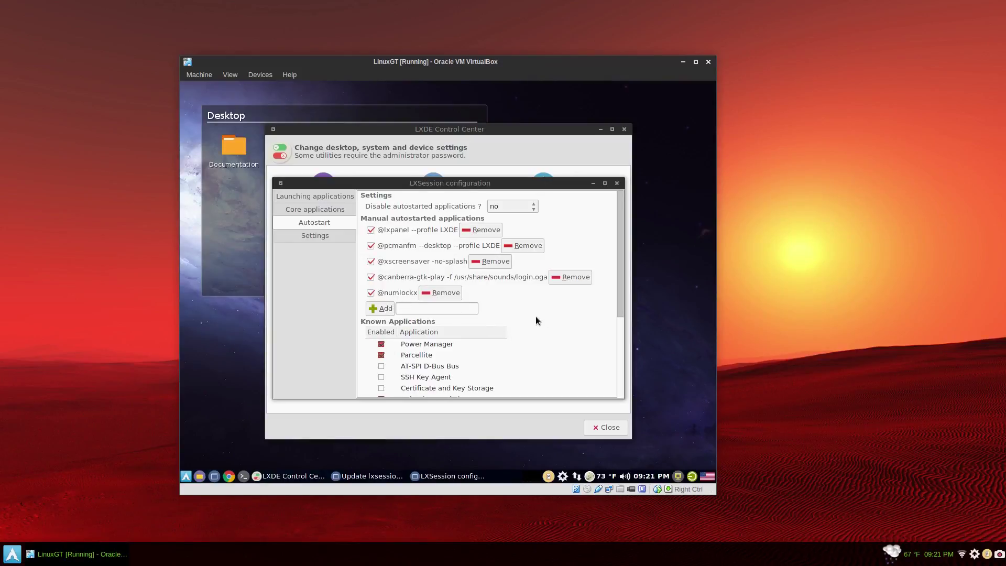
scroll(534, 316, down, 5)
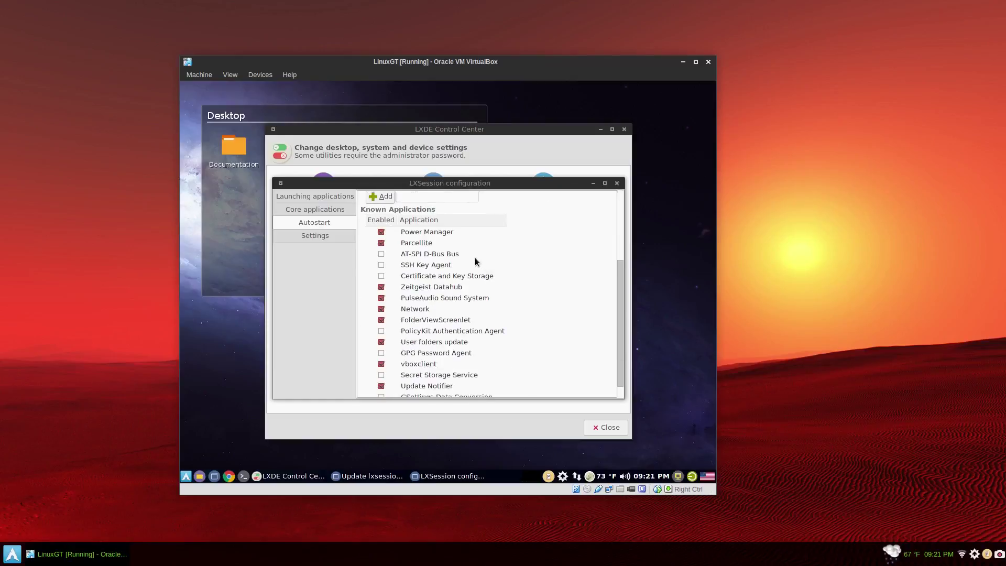
scroll(471, 314, down, 1)
scroll(473, 389, up, 2)
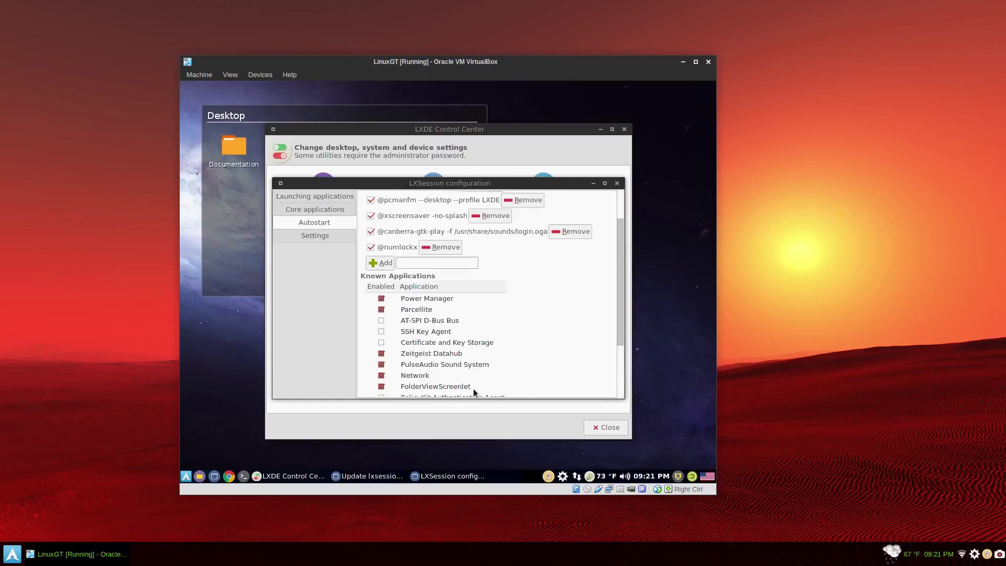
scroll(474, 354, down, 2)
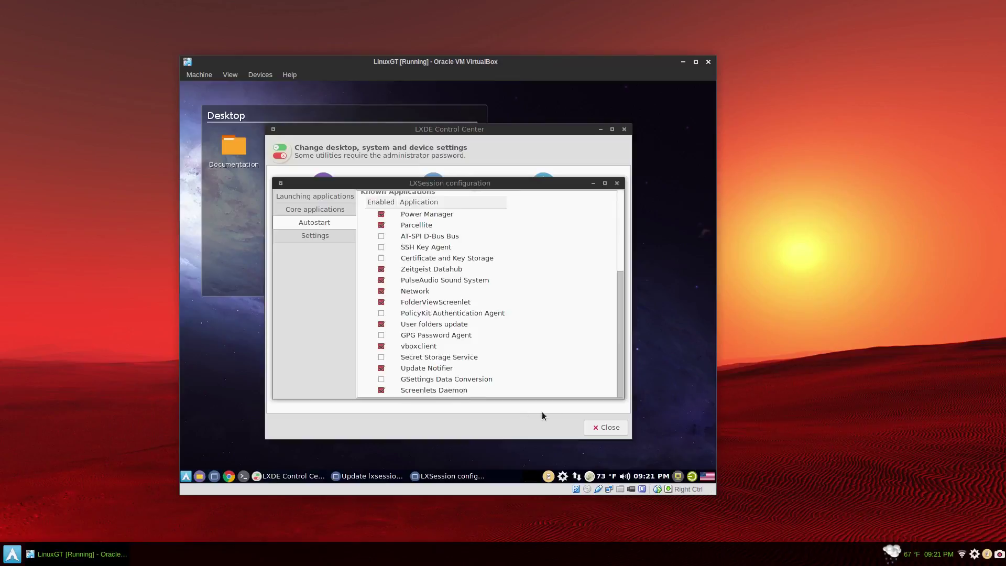
Close LXSession configuration and the LXDE Control Center, then open and close the Documentation folder
click(616, 183)
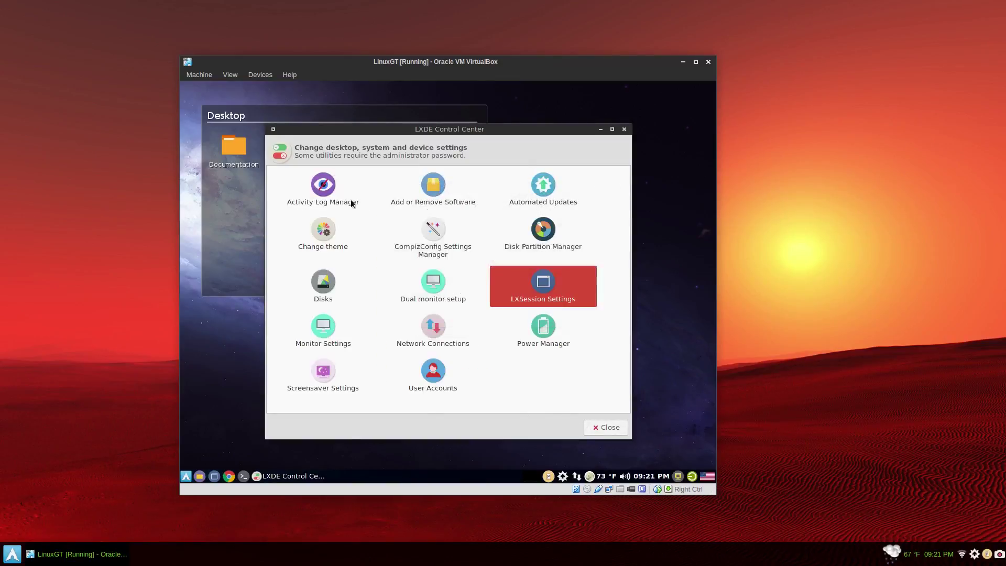
click(624, 130)
right_click(317, 151)
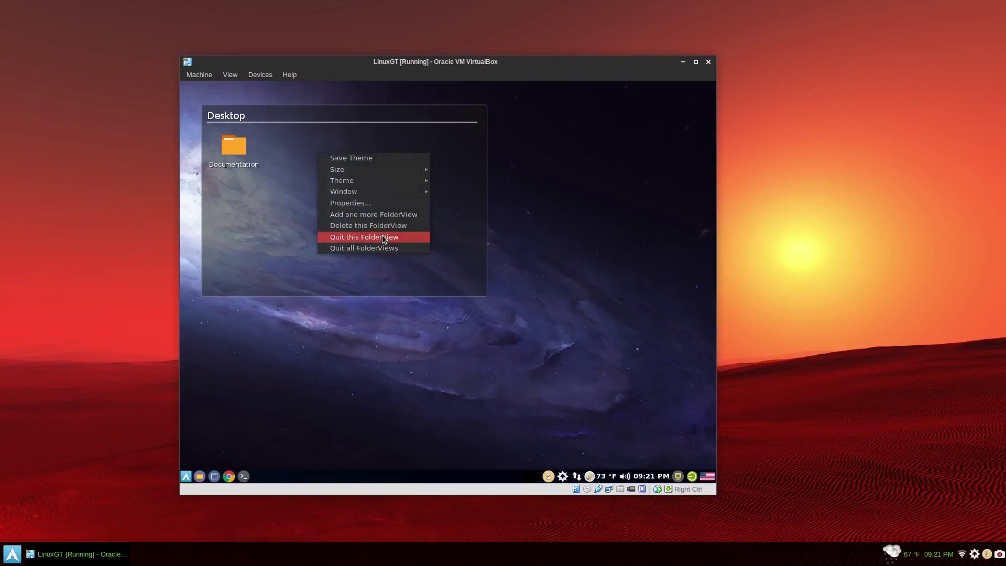
click(288, 226)
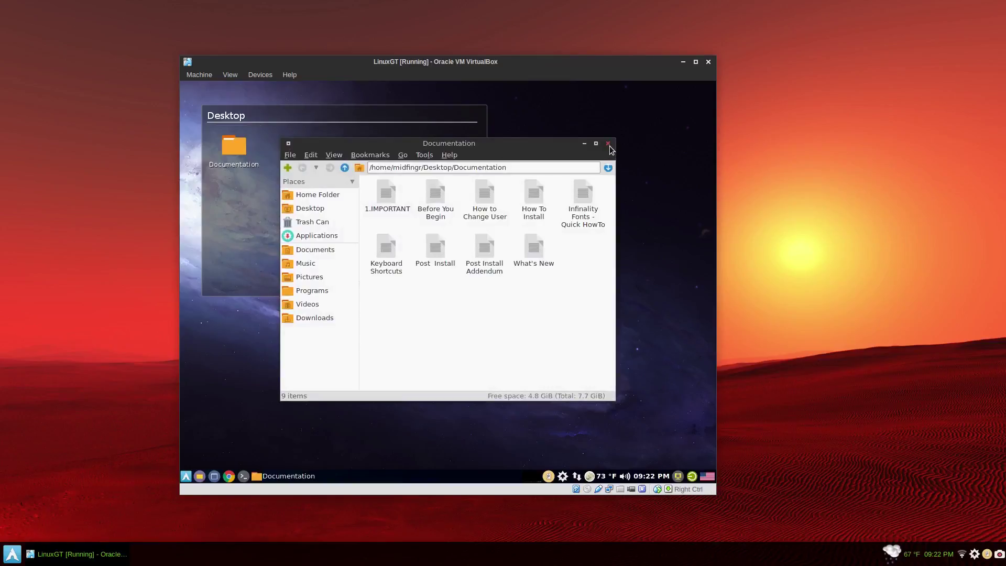
click(608, 144)
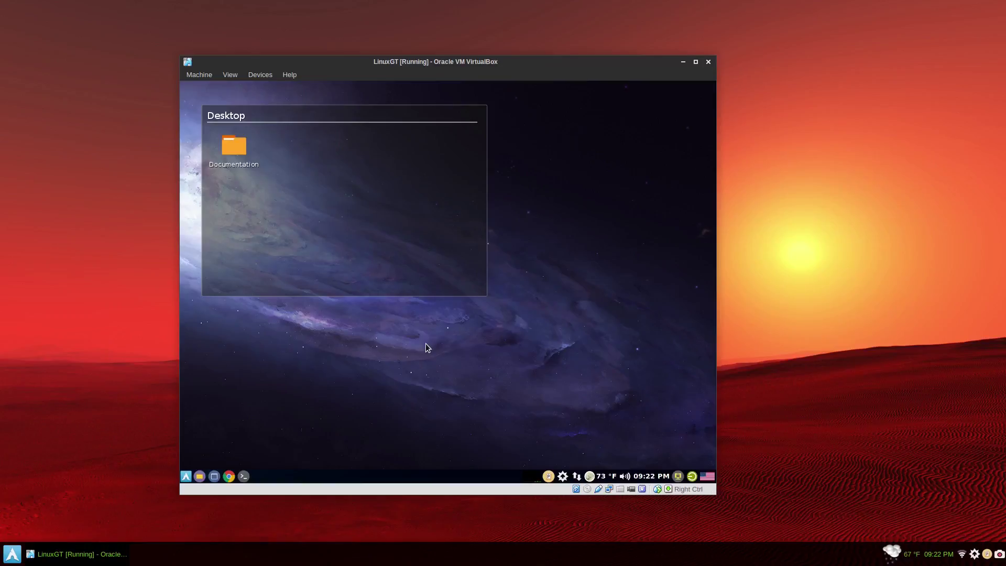
Flip between the space and mountain workspaces with Ctrl+Alt+Left/Right, ending on the mountain-and-clouds desktop
key(ctrl+alt+Right)
key(ctrl+alt+Left)
key(ctrl+alt+Right)
key(ctrl+alt+Left)
key(ctrl+alt+Right)
key(ctrl+alt+Left)
key(ctrl+alt+Right)
key(ctrl+alt+Left)
key(ctrl+alt+Right)
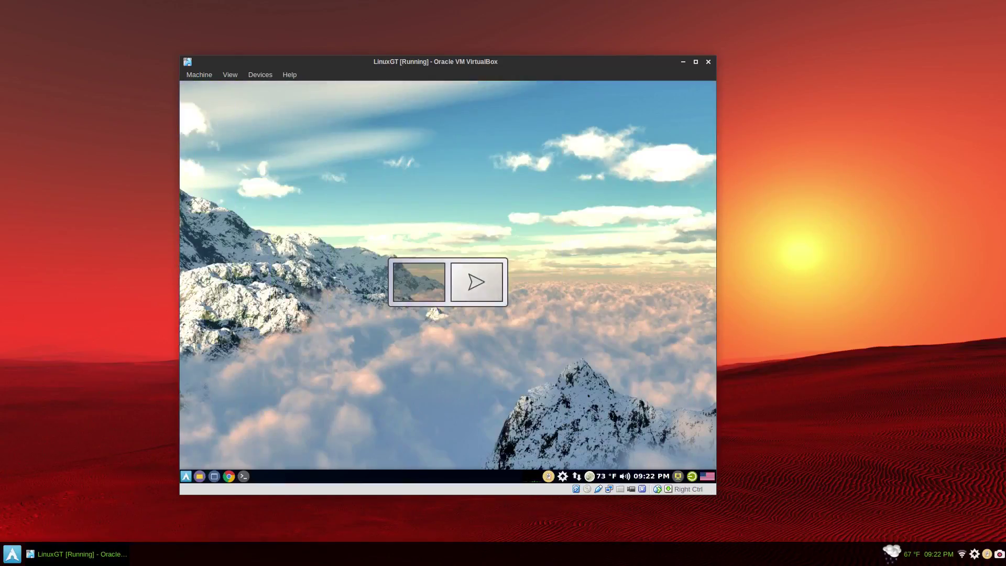
key(ctrl+alt+Left)
key(ctrl+alt+Right)
key(ctrl+alt+Left)
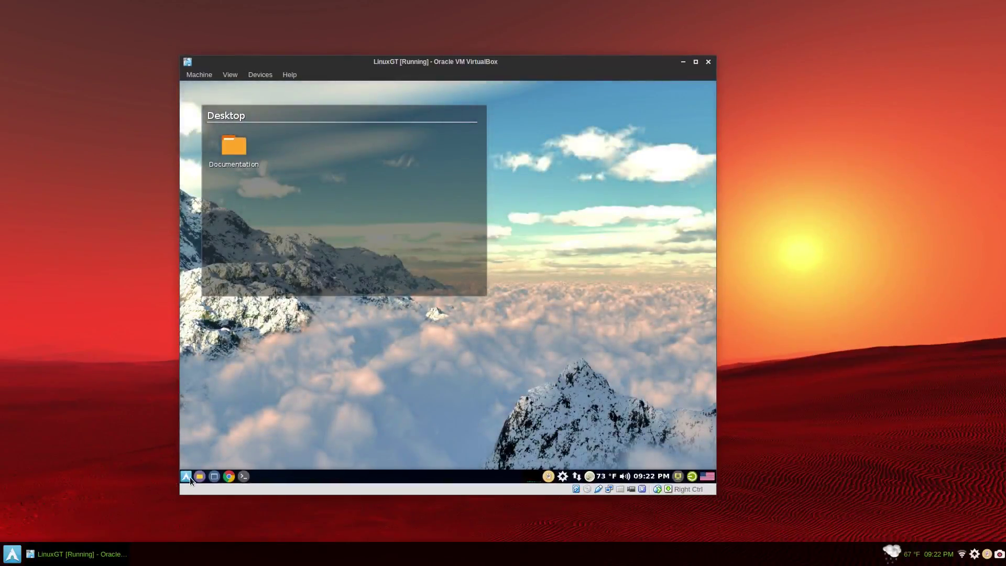
click(186, 477)
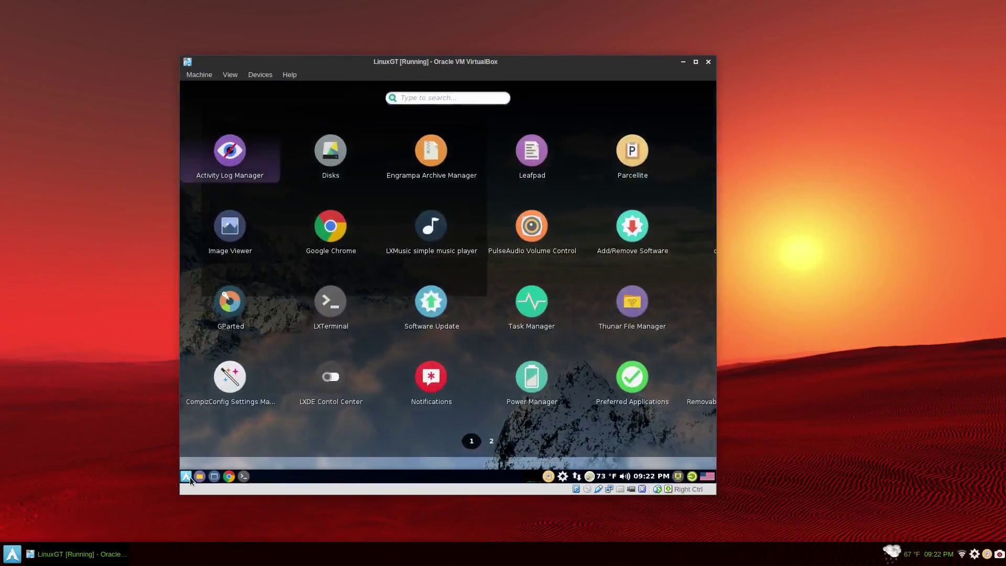
click(338, 374)
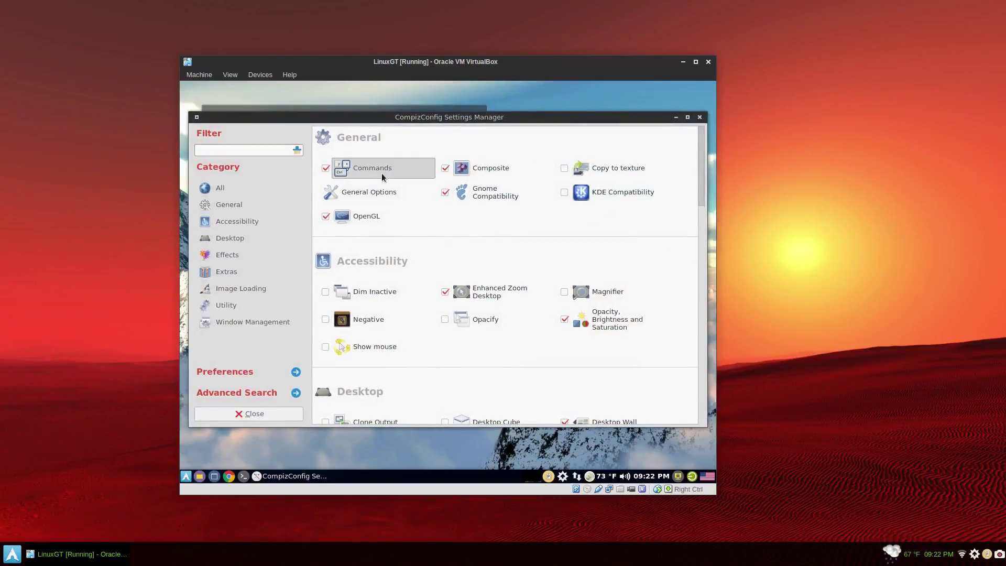
click(382, 173)
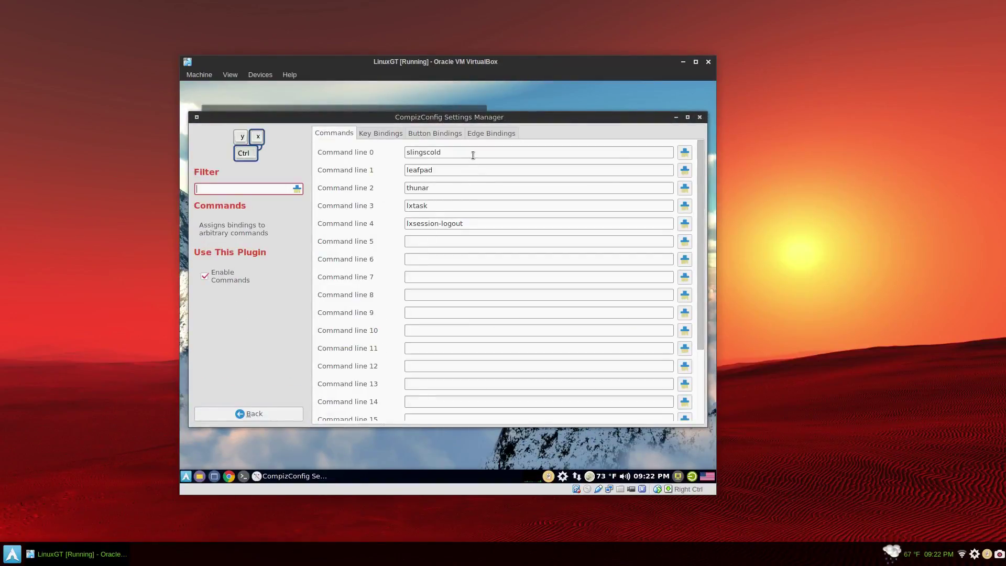
click(393, 132)
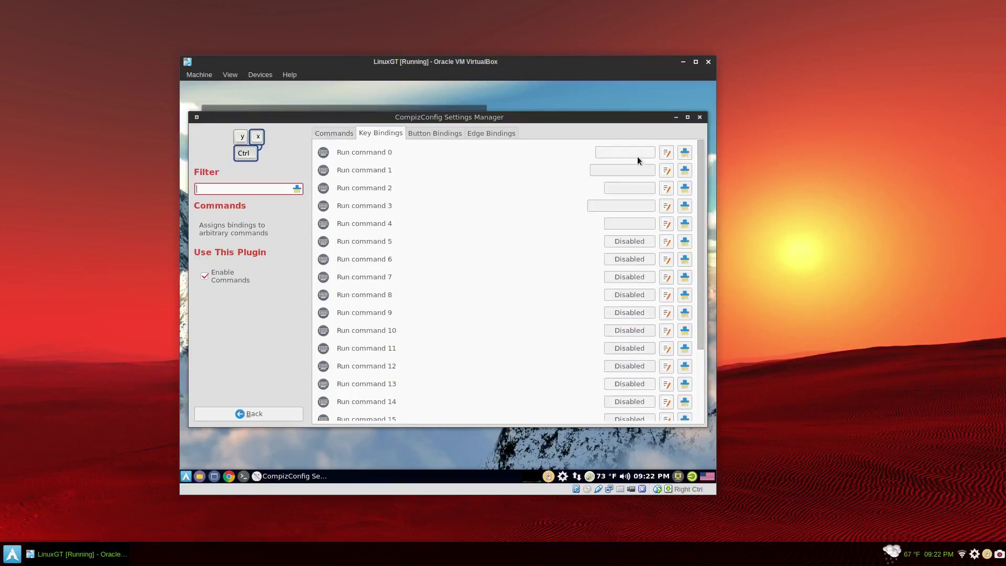
click(331, 134)
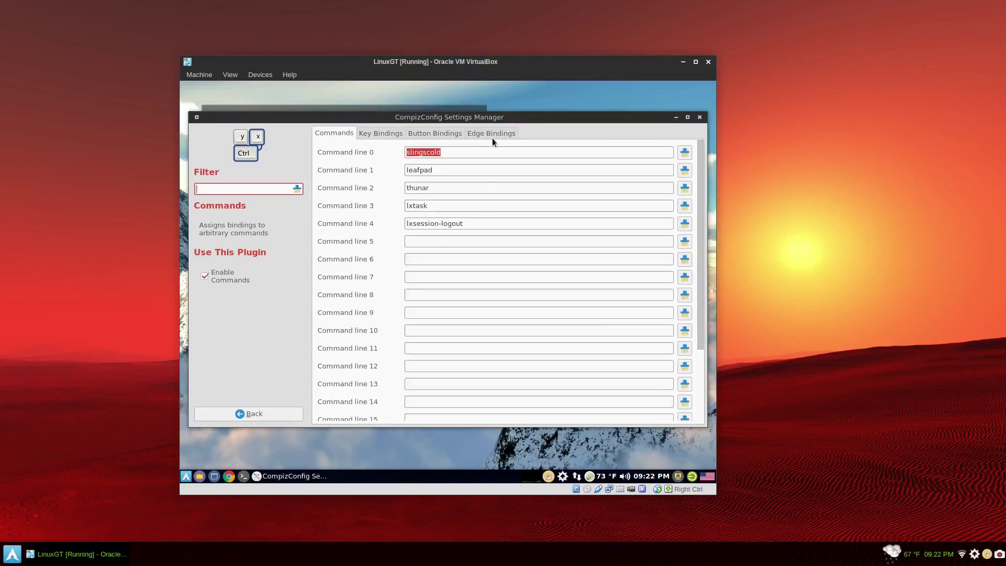
click(454, 172)
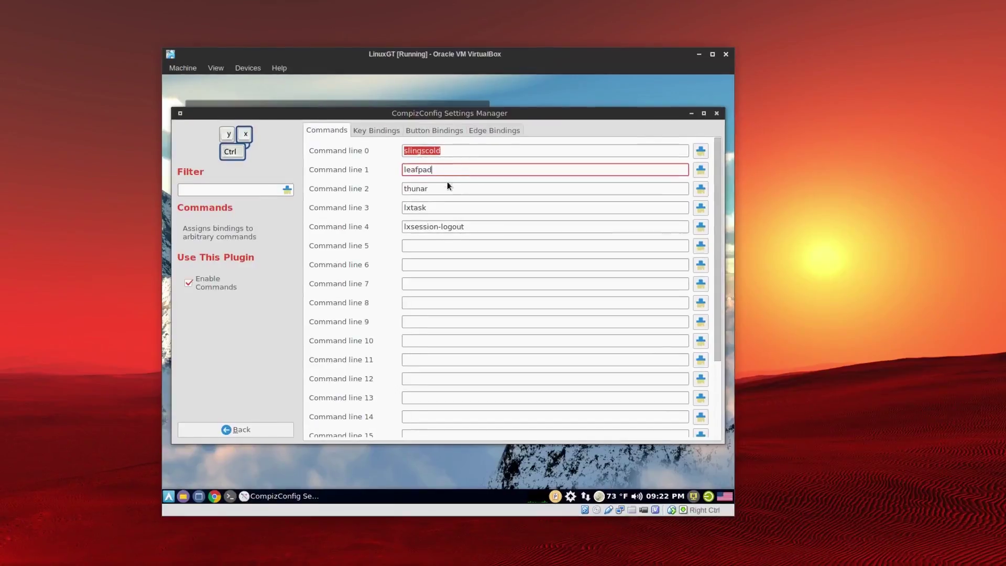
click(446, 188)
click(446, 206)
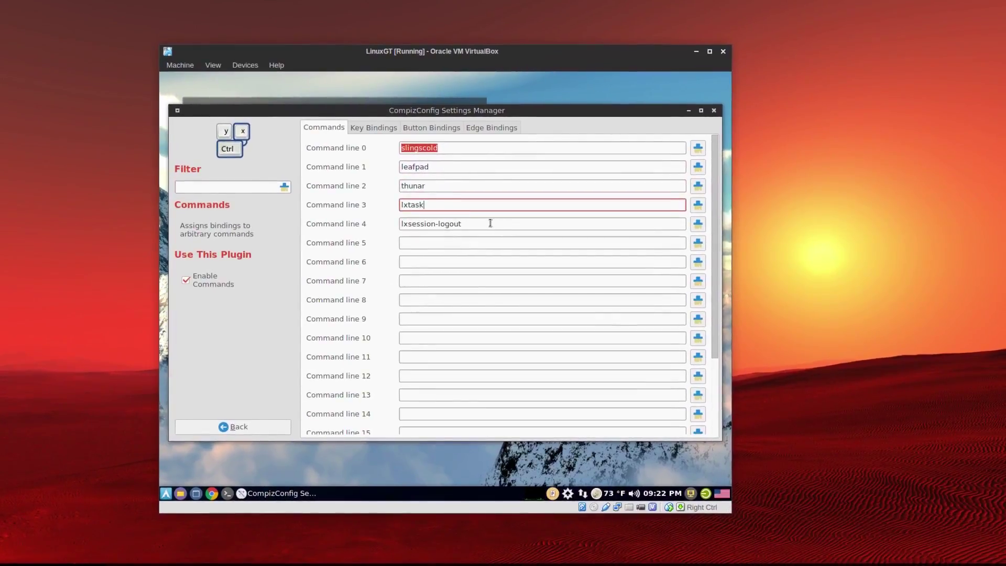
click(490, 223)
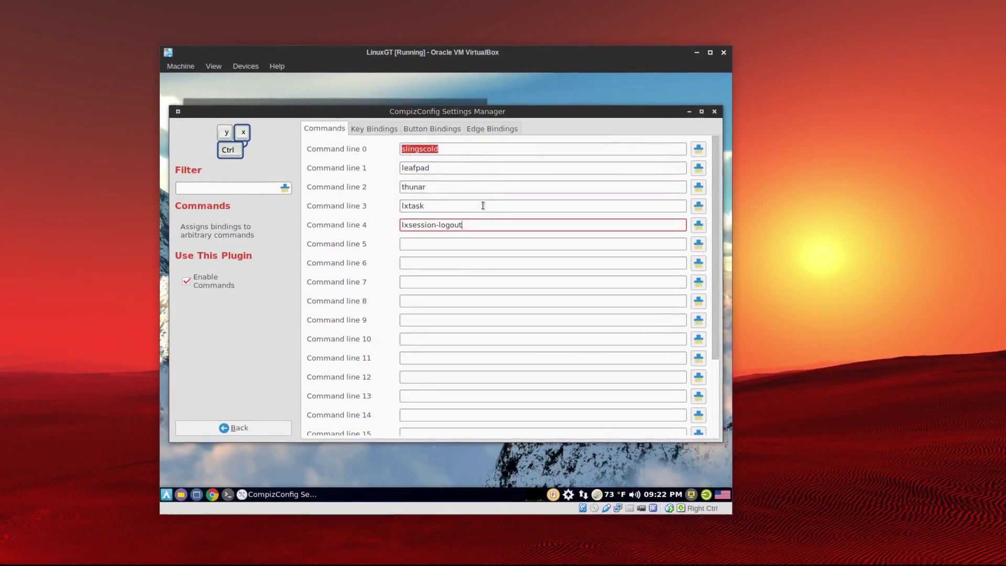
click(479, 200)
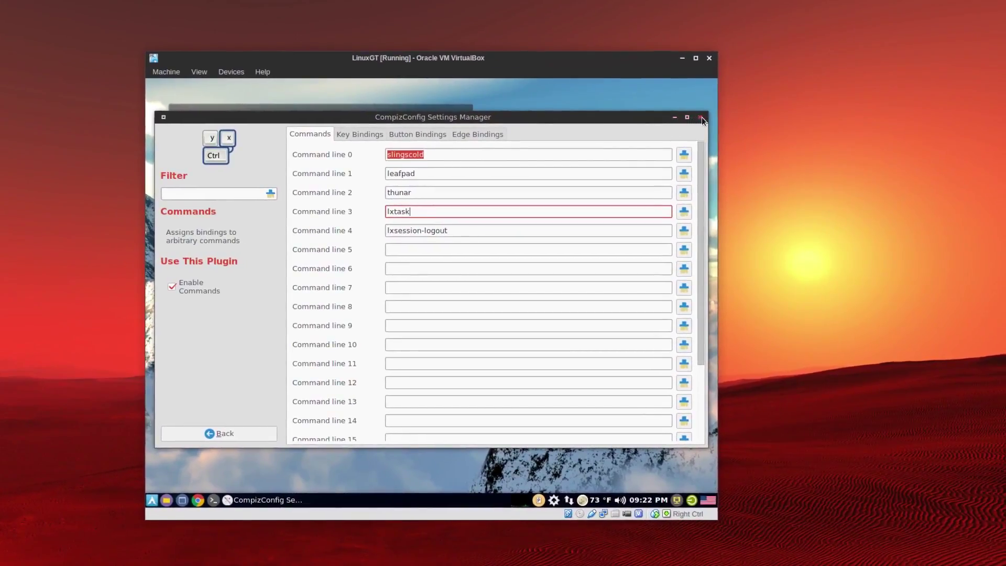
click(714, 111)
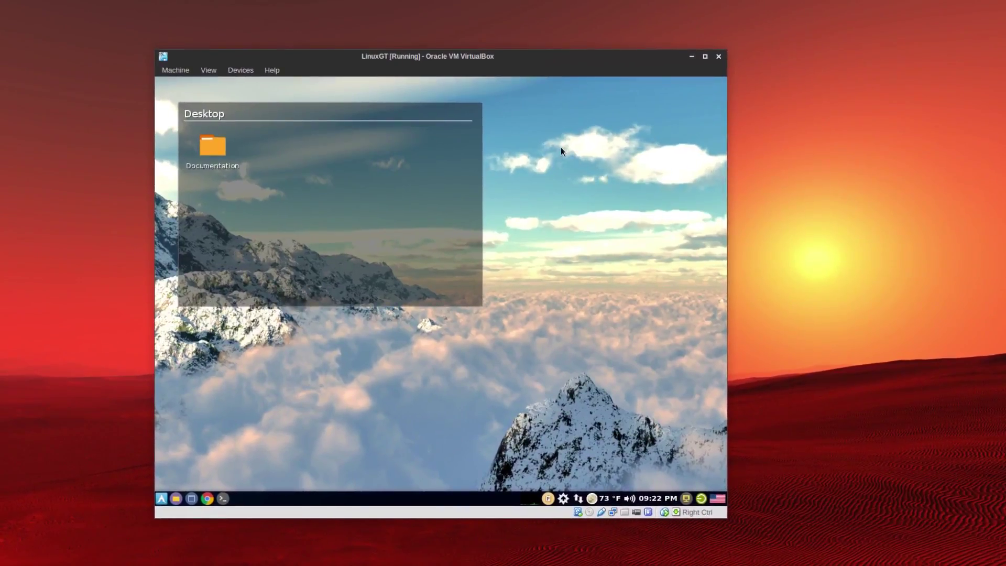
Bring up the log-out prompt, then alternate cloud and lake desktops, ending on the black-and-white road workspace
key(ctrl+alt+Delete)
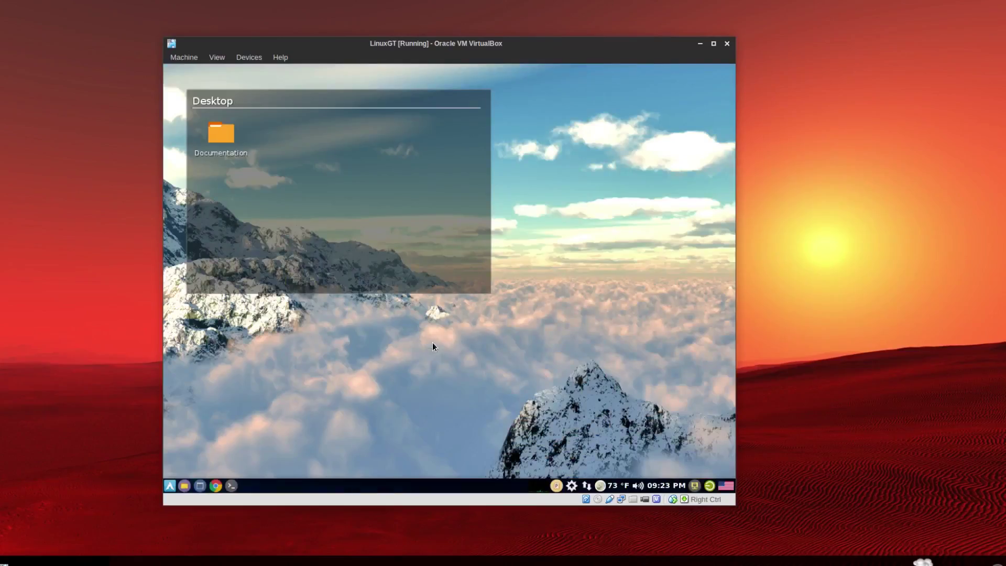
key(ctrl+alt+Right)
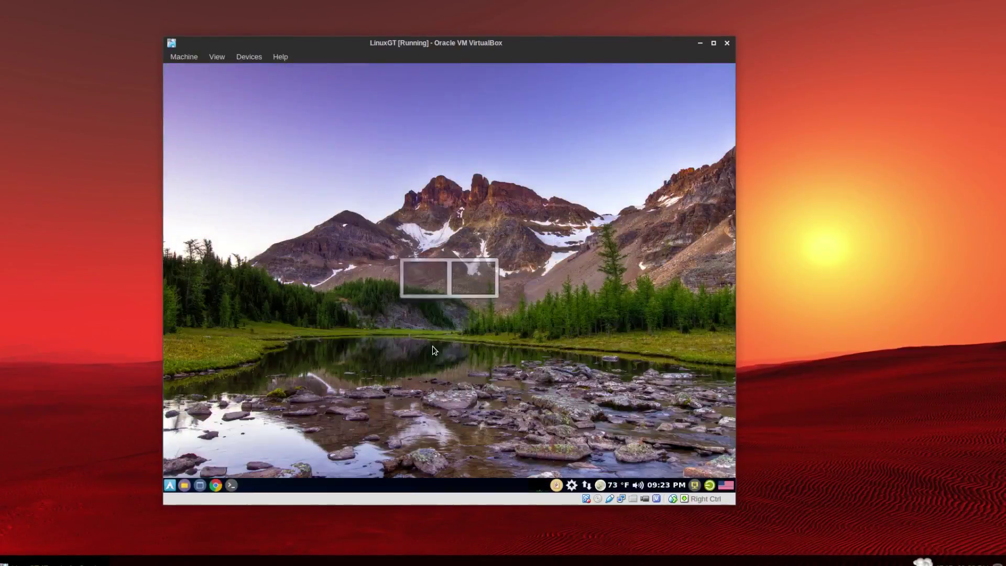
key(ctrl+alt+Left)
key(ctrl+alt+Right)
key(ctrl+alt+Left)
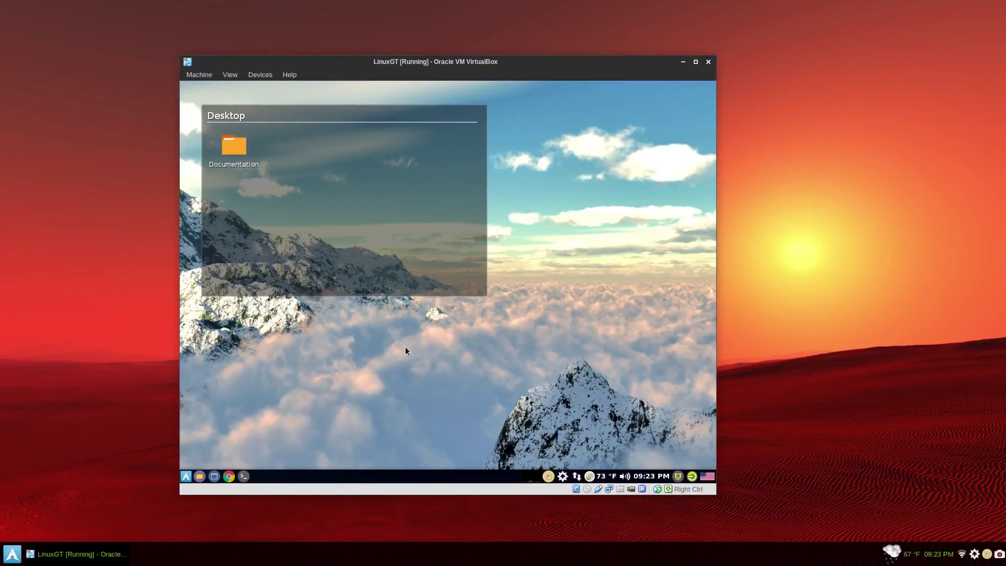
key(ctrl+alt+Right)
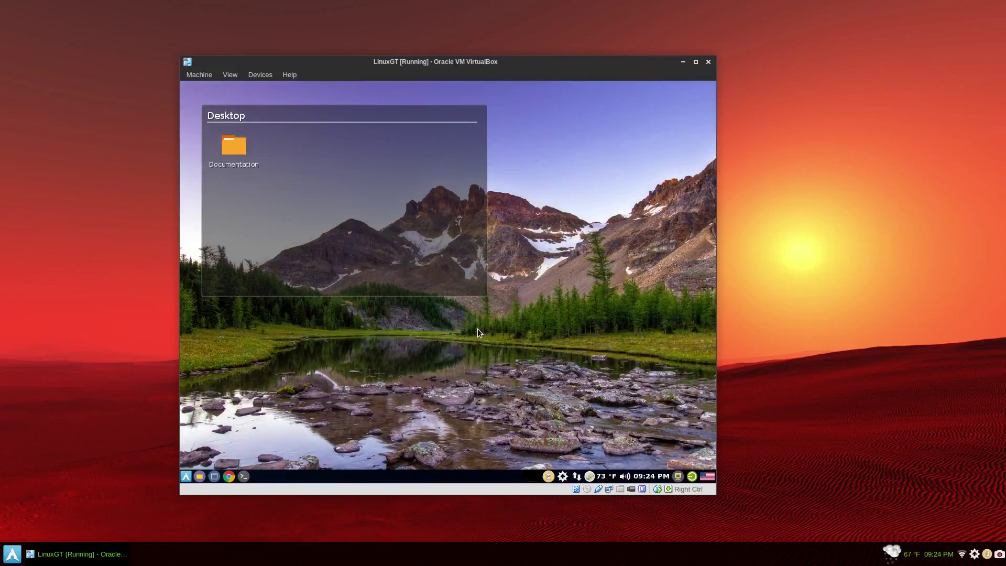
key(ctrl+alt+Right)
key(ctrl+alt+Left)
key(ctrl+alt+Right)
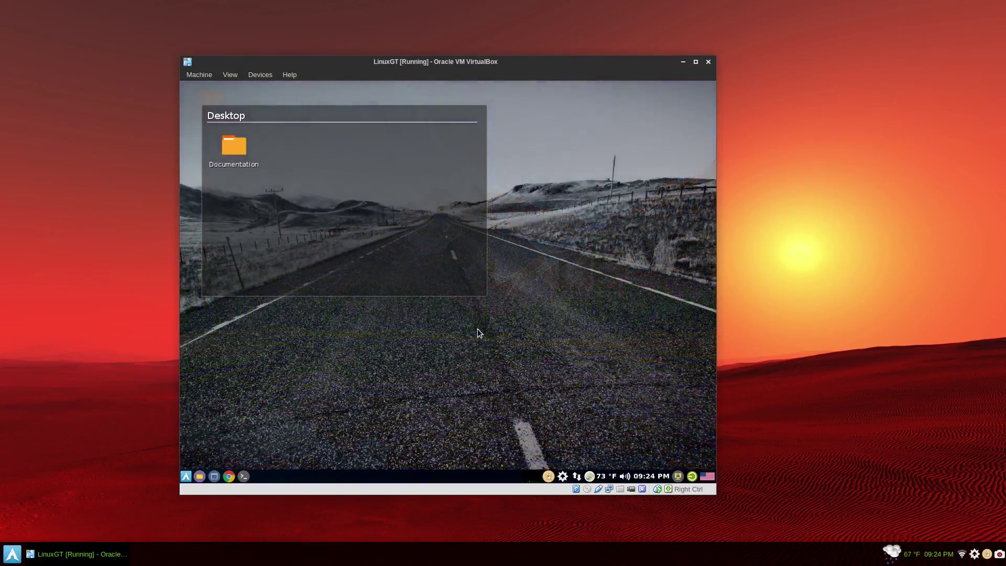